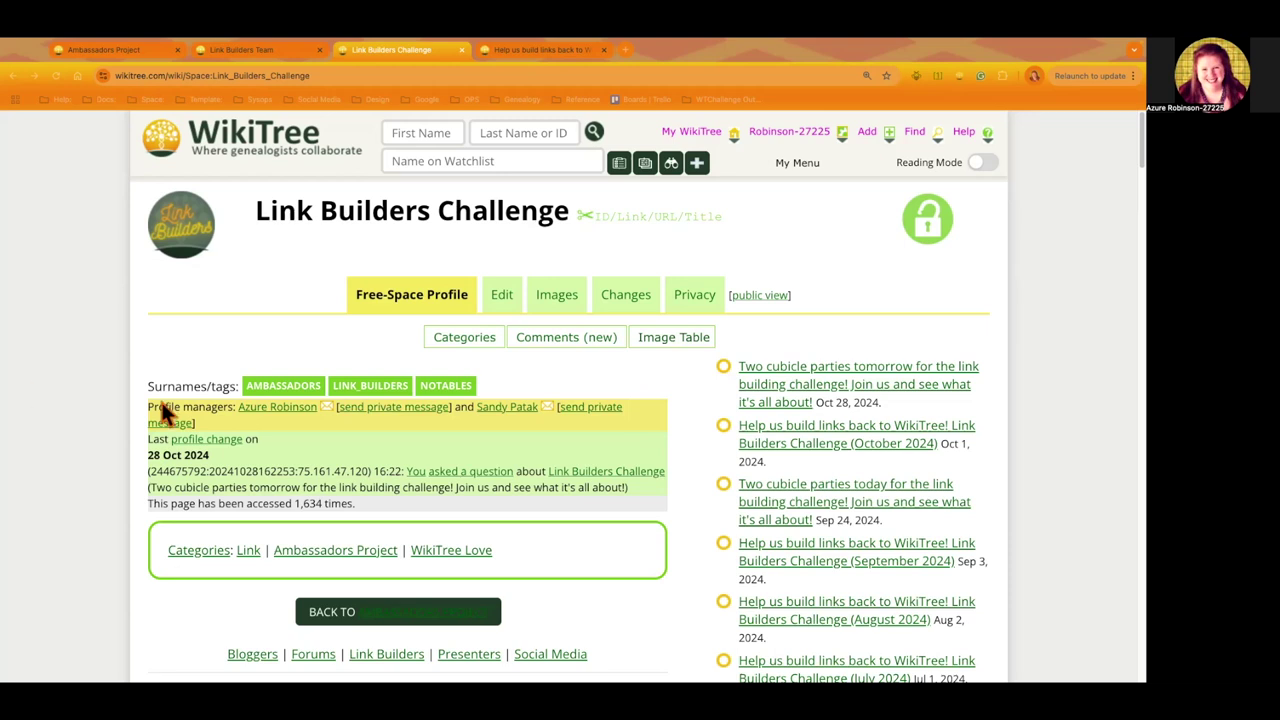
# Show the second page of the challenge's image table.
pyautogui.click(225, 342)
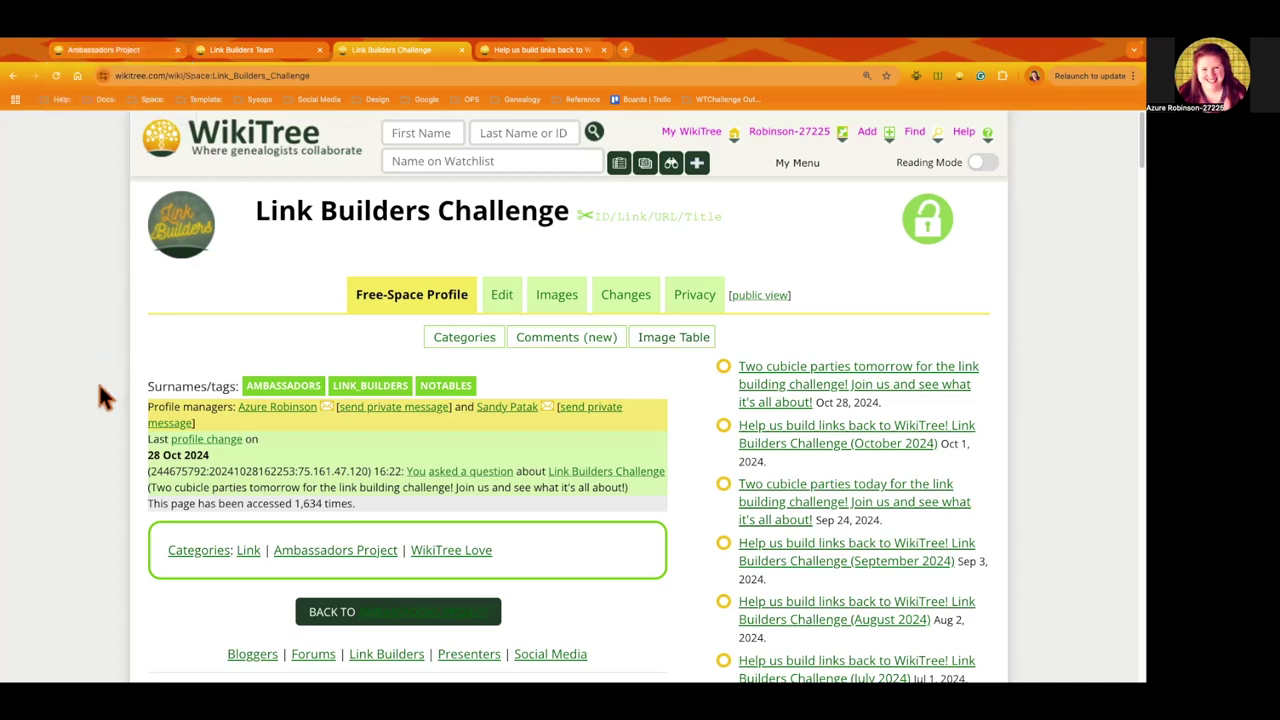
pyautogui.click(691, 340)
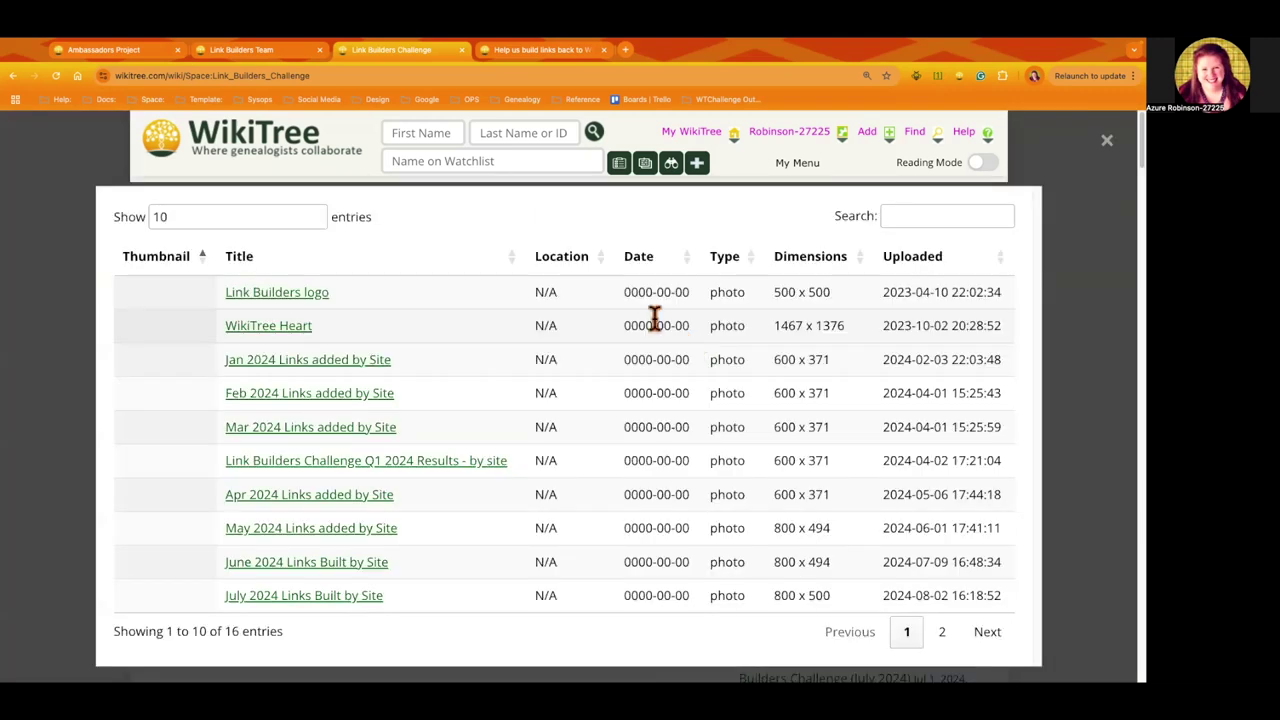
pyautogui.scroll(-2, 508, 440)
pyautogui.scroll(-1, 510, 440)
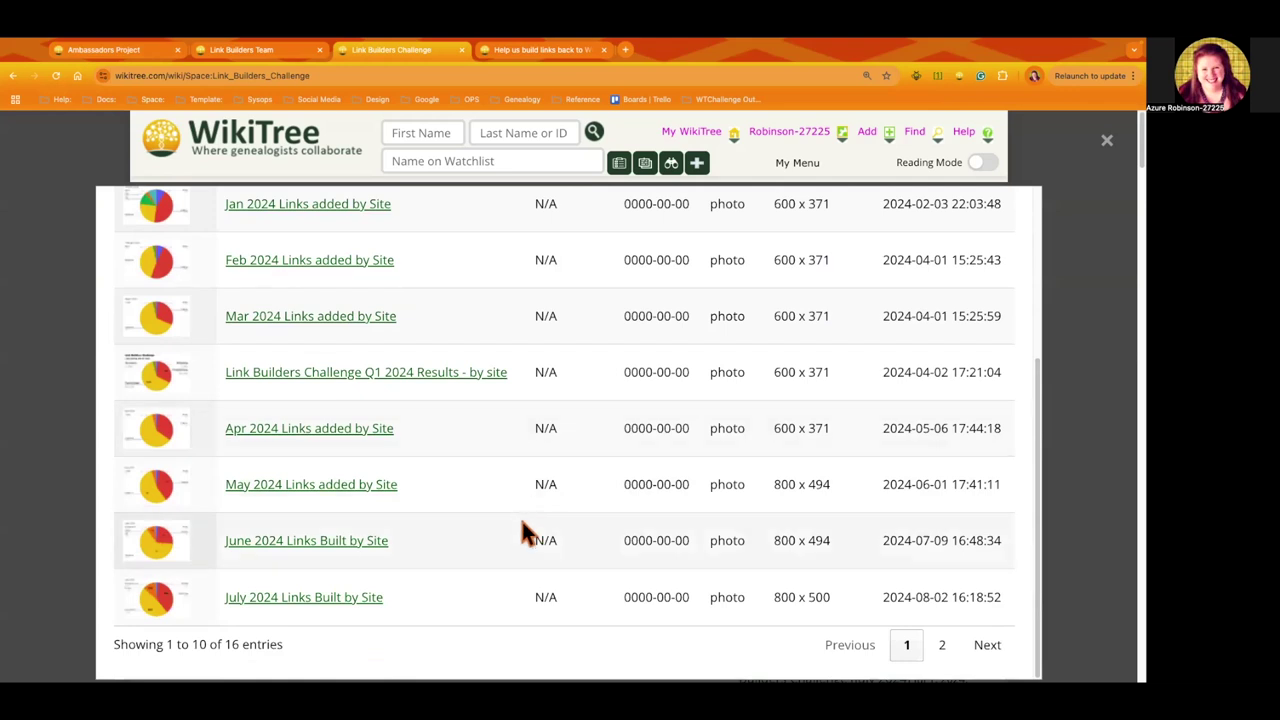
pyautogui.click(941, 644)
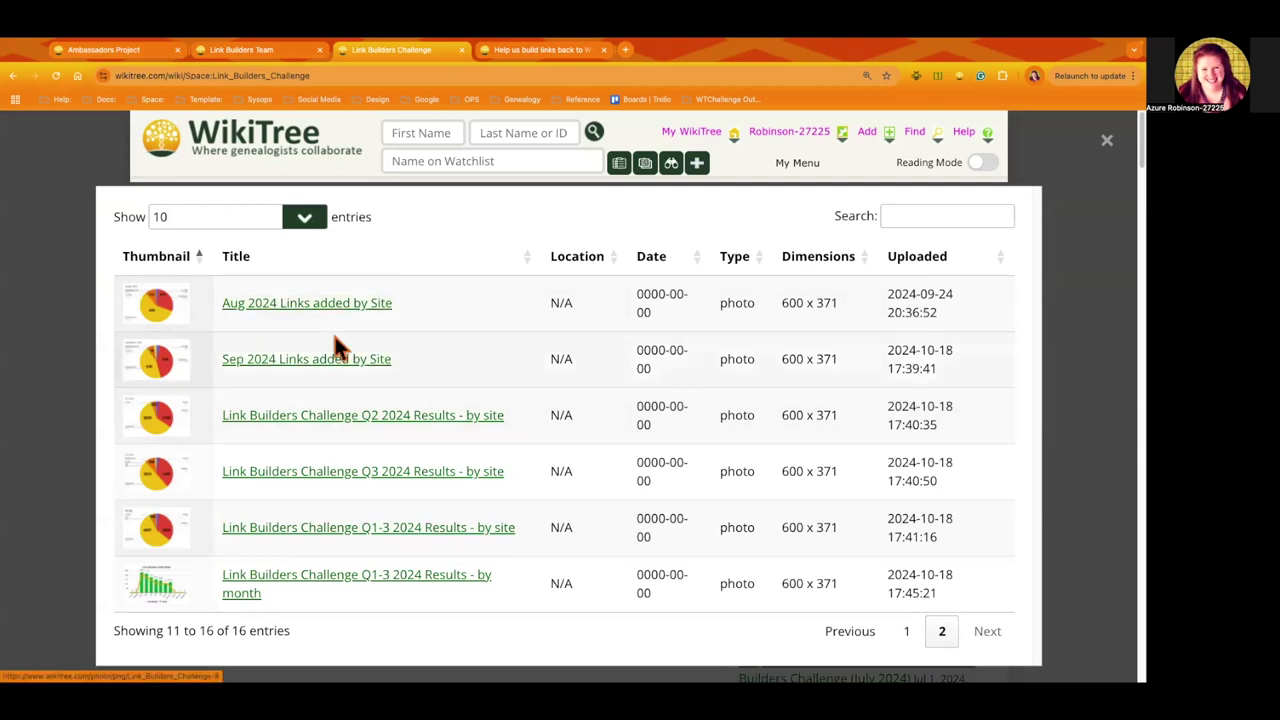
# Open the Sep 2024, Q2, Q3, and Q1-3 by site and by month charts in background tabs.
pyautogui.middleClick(336, 361)
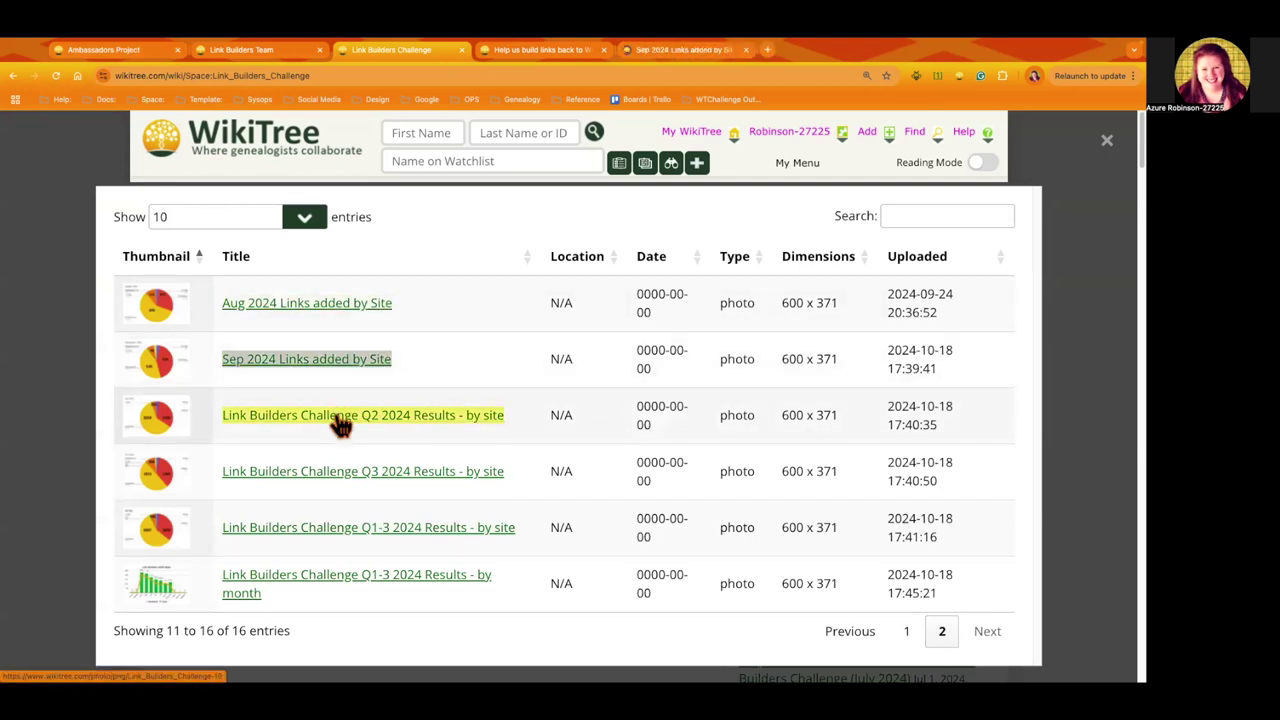
pyautogui.middleClick(340, 418)
pyautogui.middleClick(340, 471)
pyautogui.middleClick(345, 528)
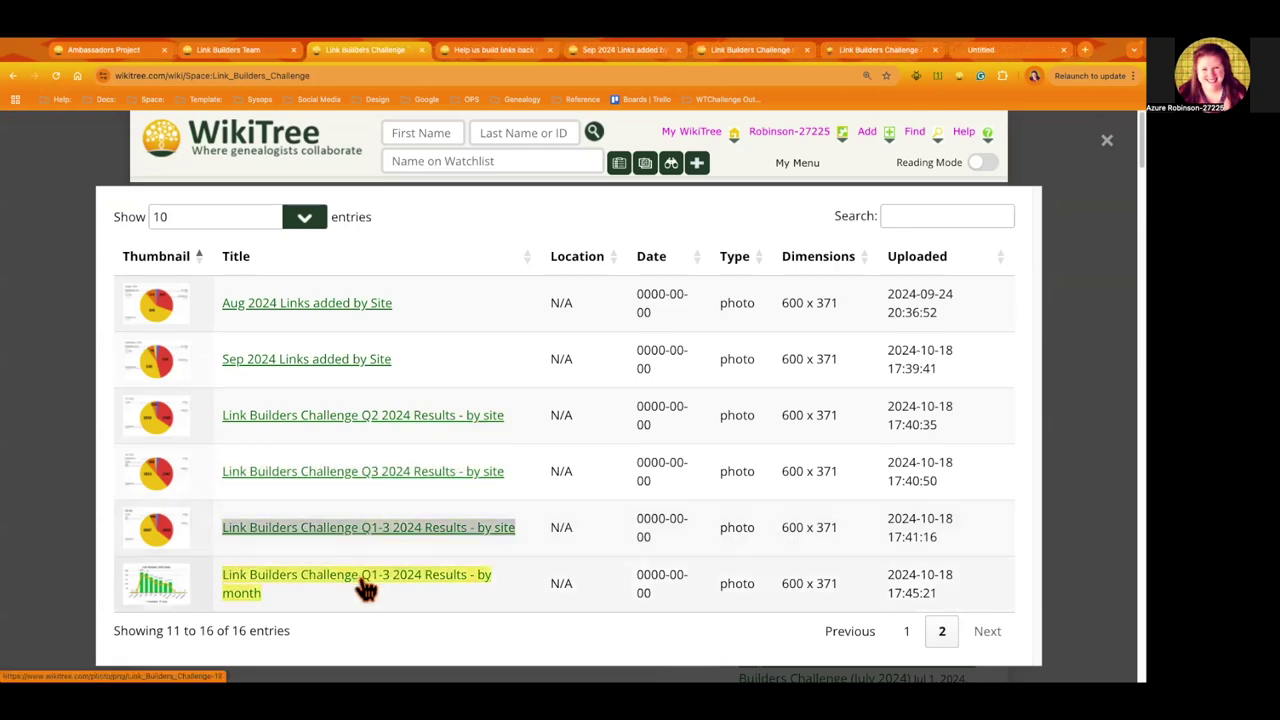
pyautogui.middleClick(367, 590)
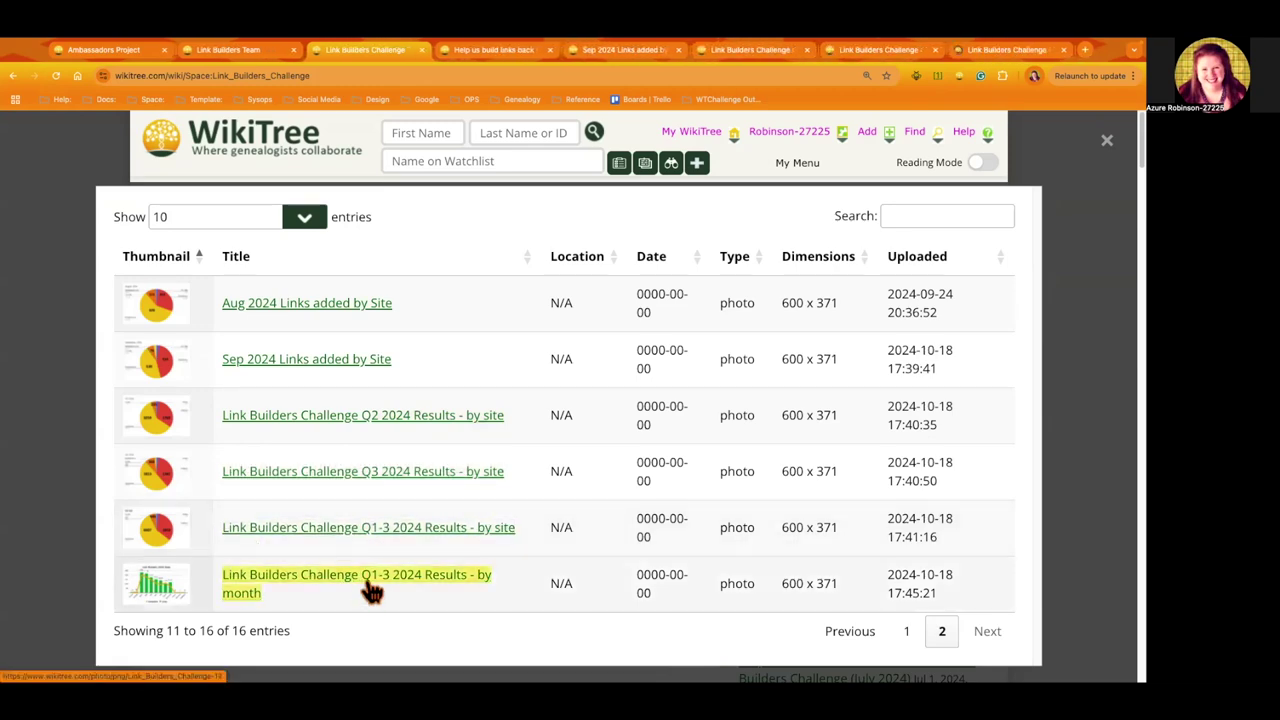
pyautogui.click(440, 49)
# View the Sep 2024 pie chart at full size, then the Q2, Q3 and Q1-3 by site and by month charts.
pyautogui.click(553, 49)
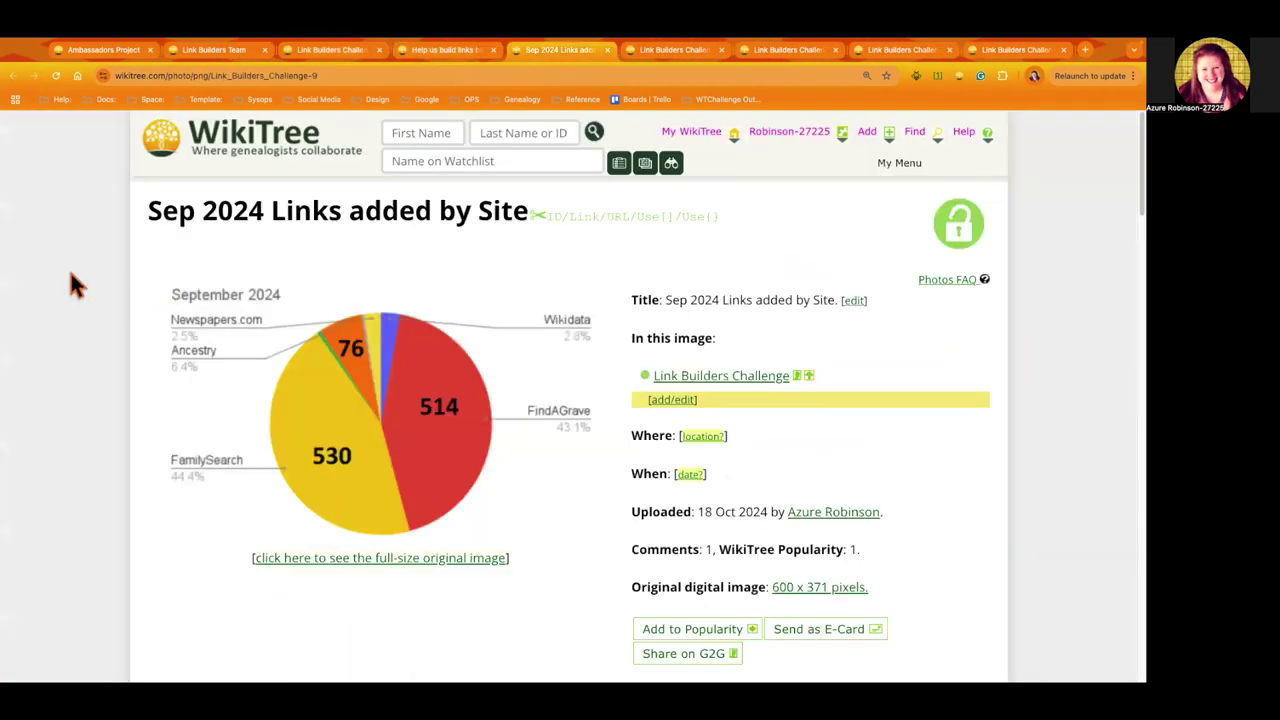
pyautogui.click(286, 372)
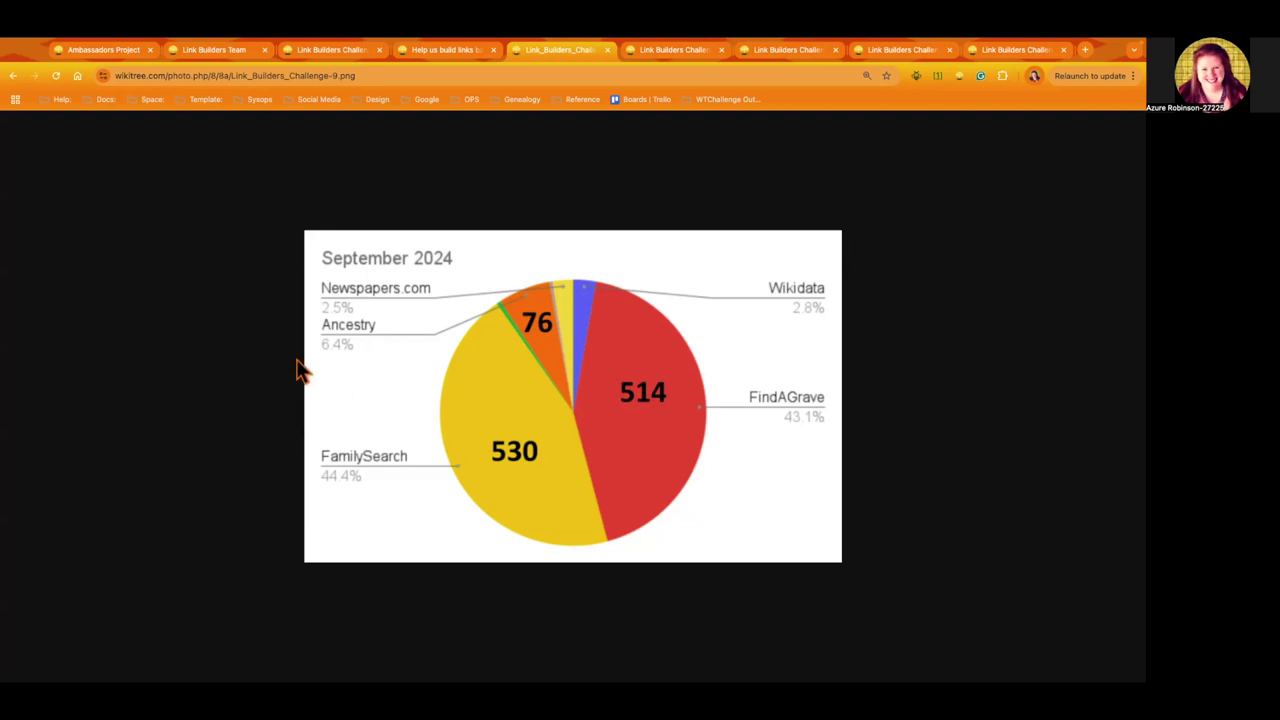
pyautogui.click(663, 53)
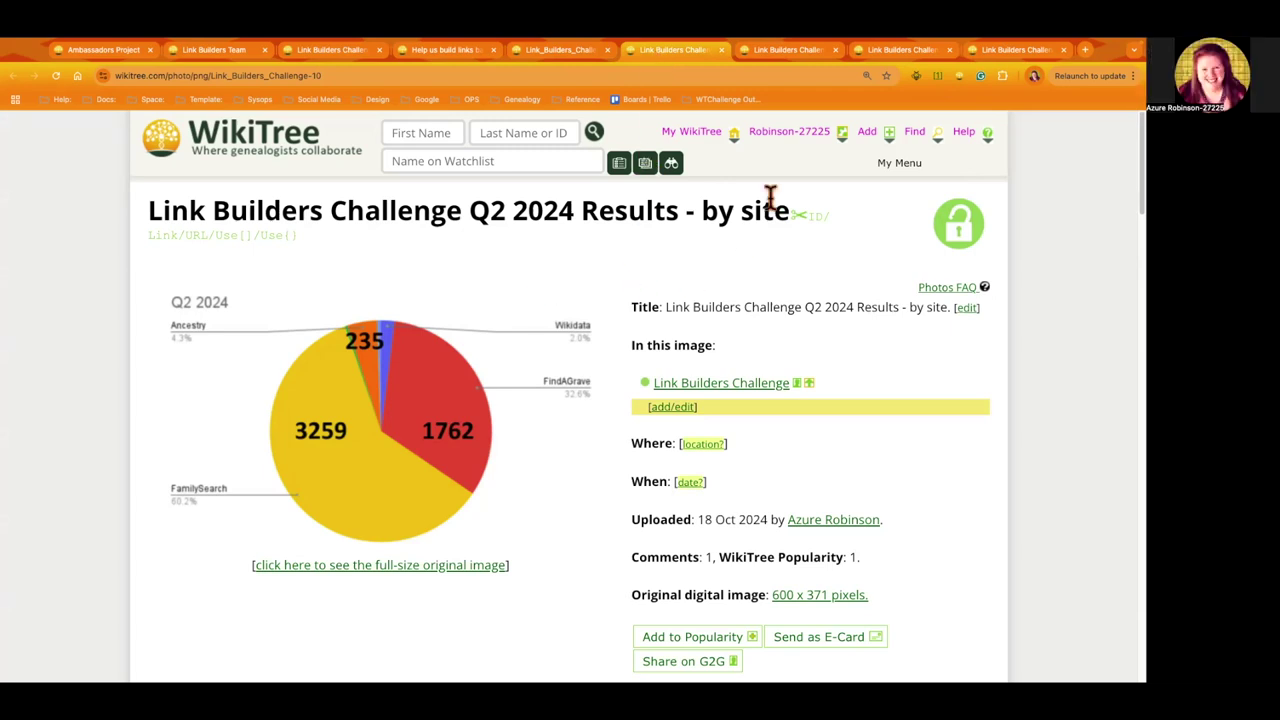
pyautogui.click(786, 52)
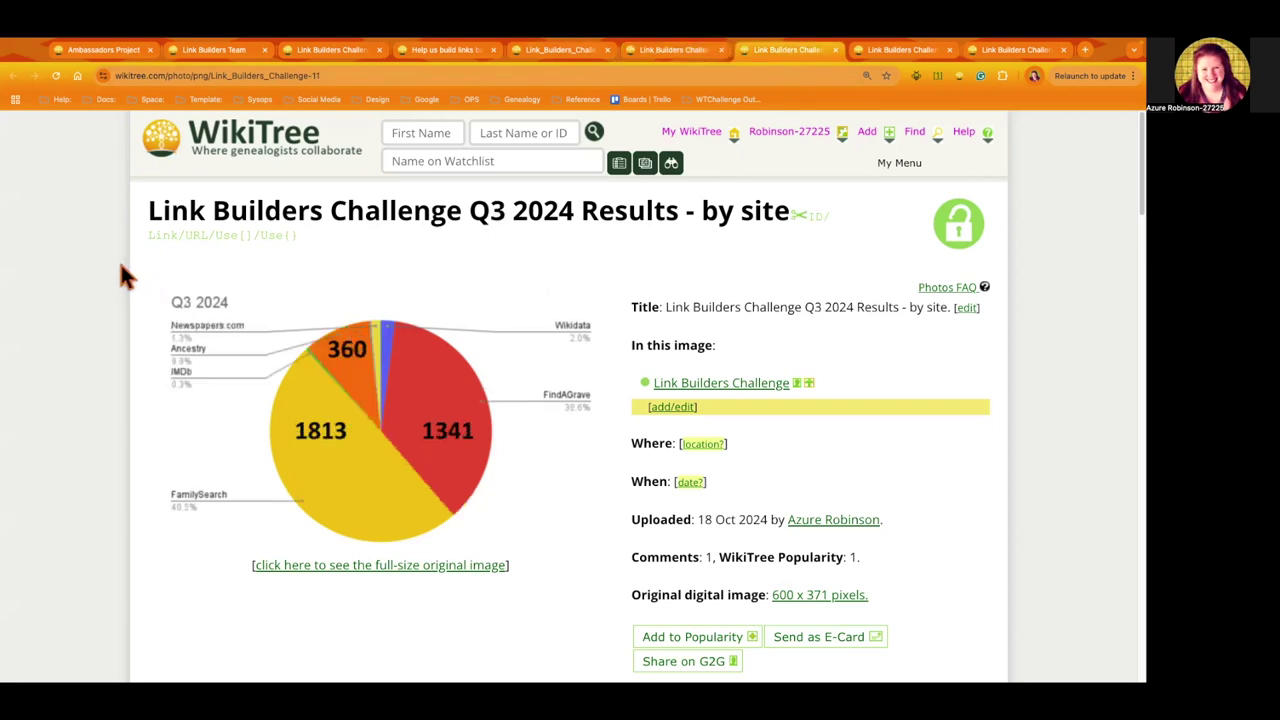
pyautogui.click(921, 56)
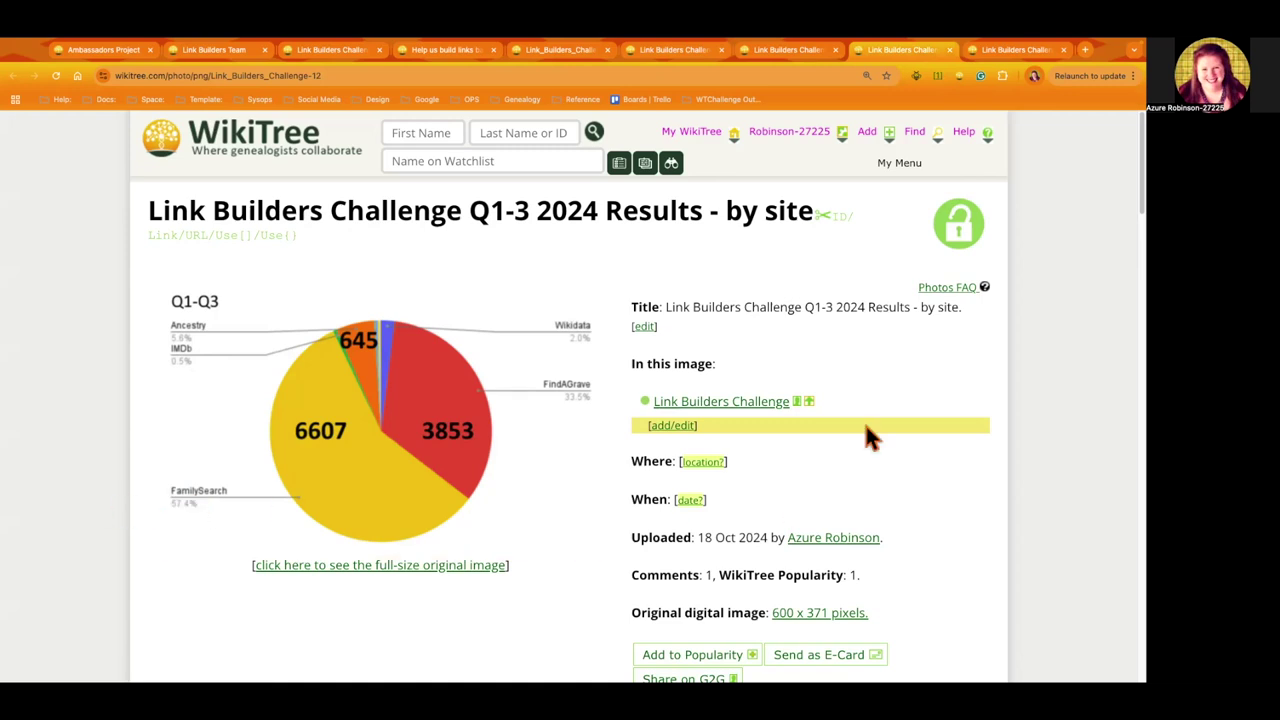
pyautogui.click(1027, 55)
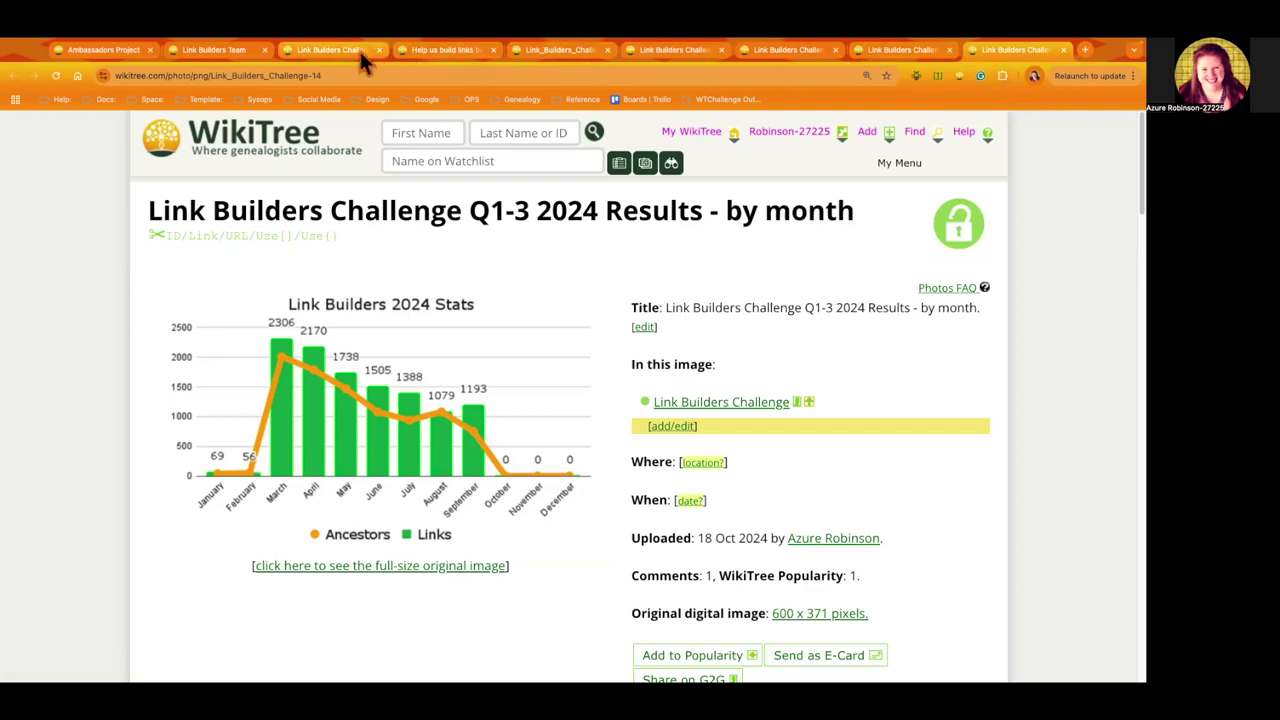
# Open the challenge score sheet from the 'Help us build links' question page.
pyautogui.click(439, 54)
pyautogui.scroll(-2, 71, 476)
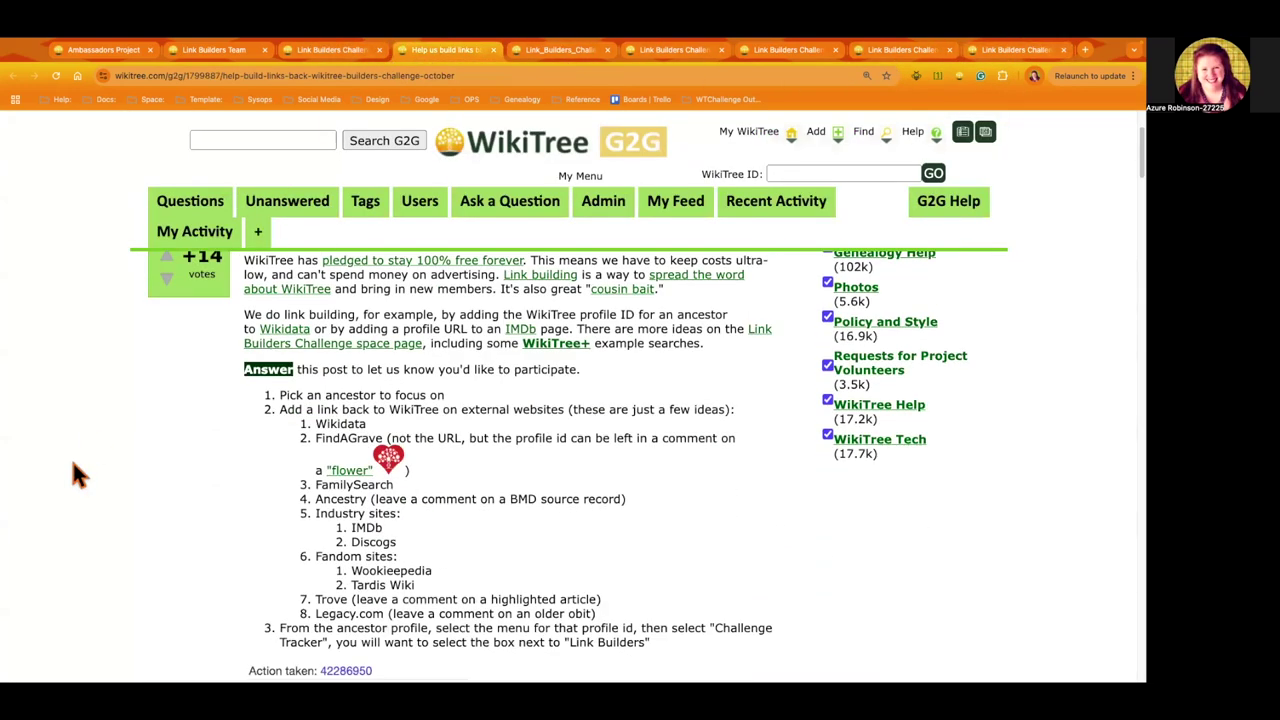
pyautogui.scroll(-5, 72, 465)
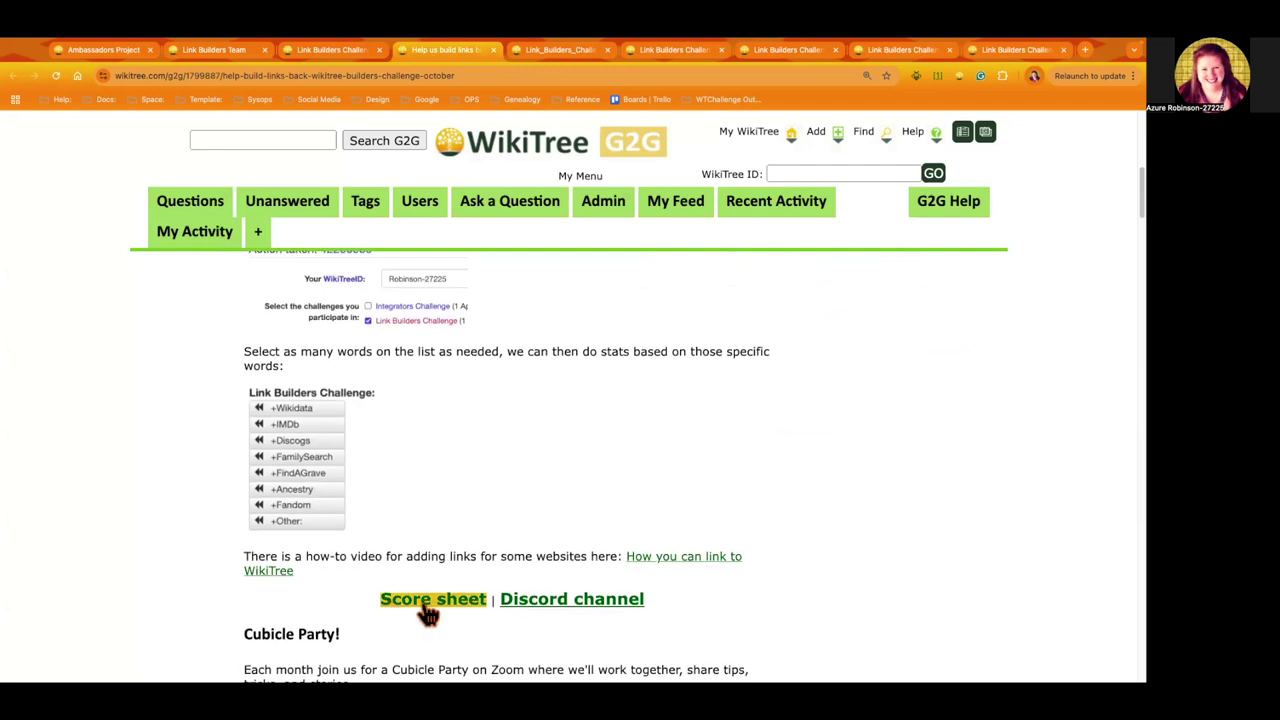
pyautogui.click(428, 614)
pyautogui.click(485, 55)
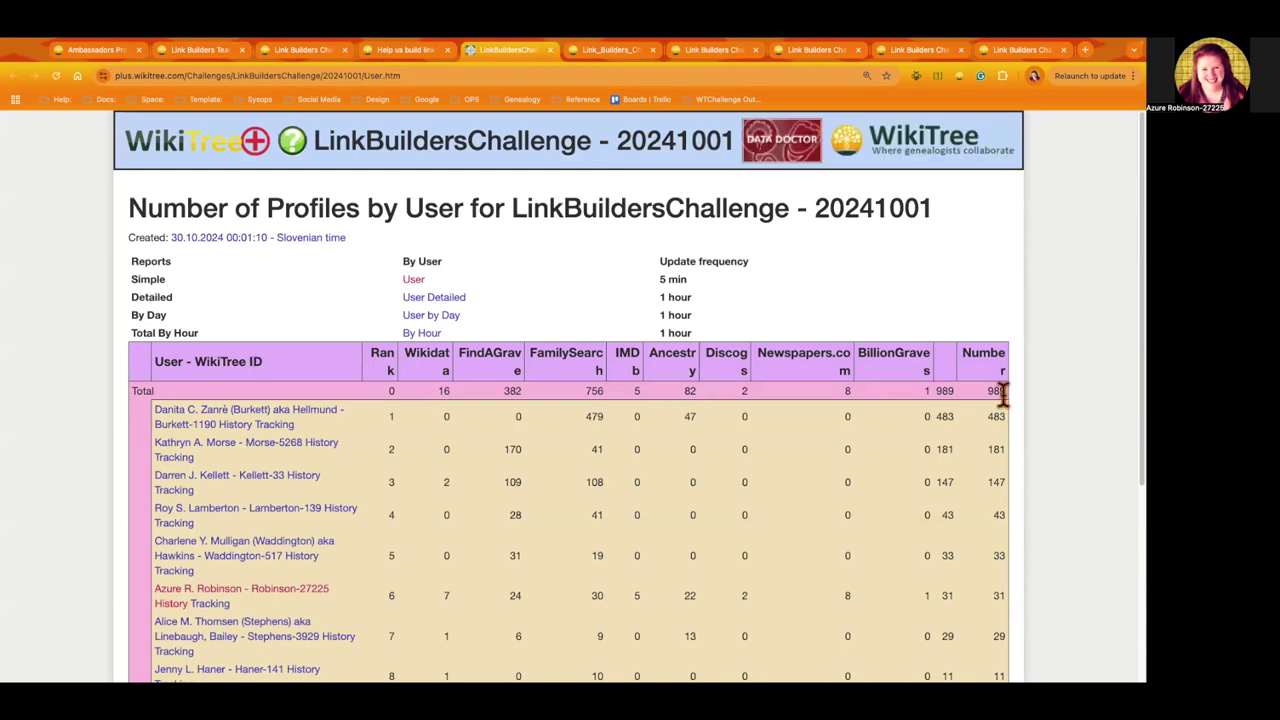
# Review the profiles-by-user table for LinkBuildersChallenge - 20241001, noting the 989 grand total.
pyautogui.doubleClick(1000, 391)
pyautogui.scroll(-3, 47, 412)
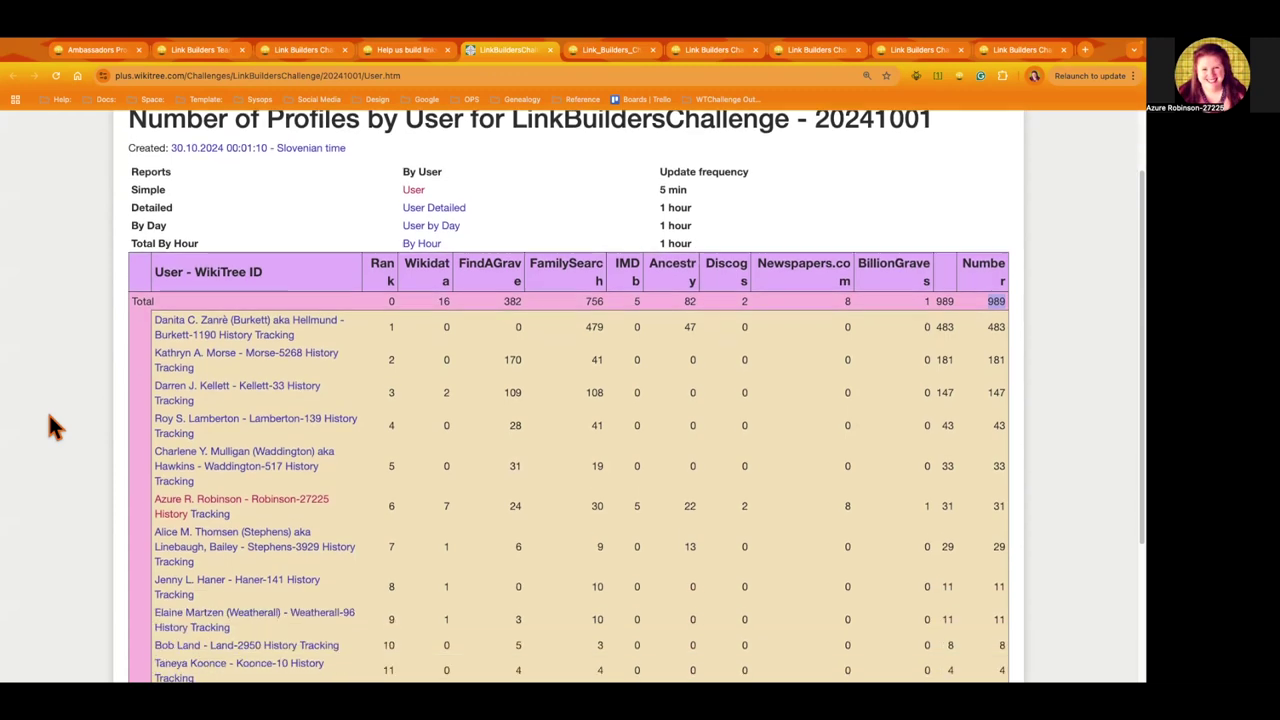
pyautogui.scroll(-5, 47, 412)
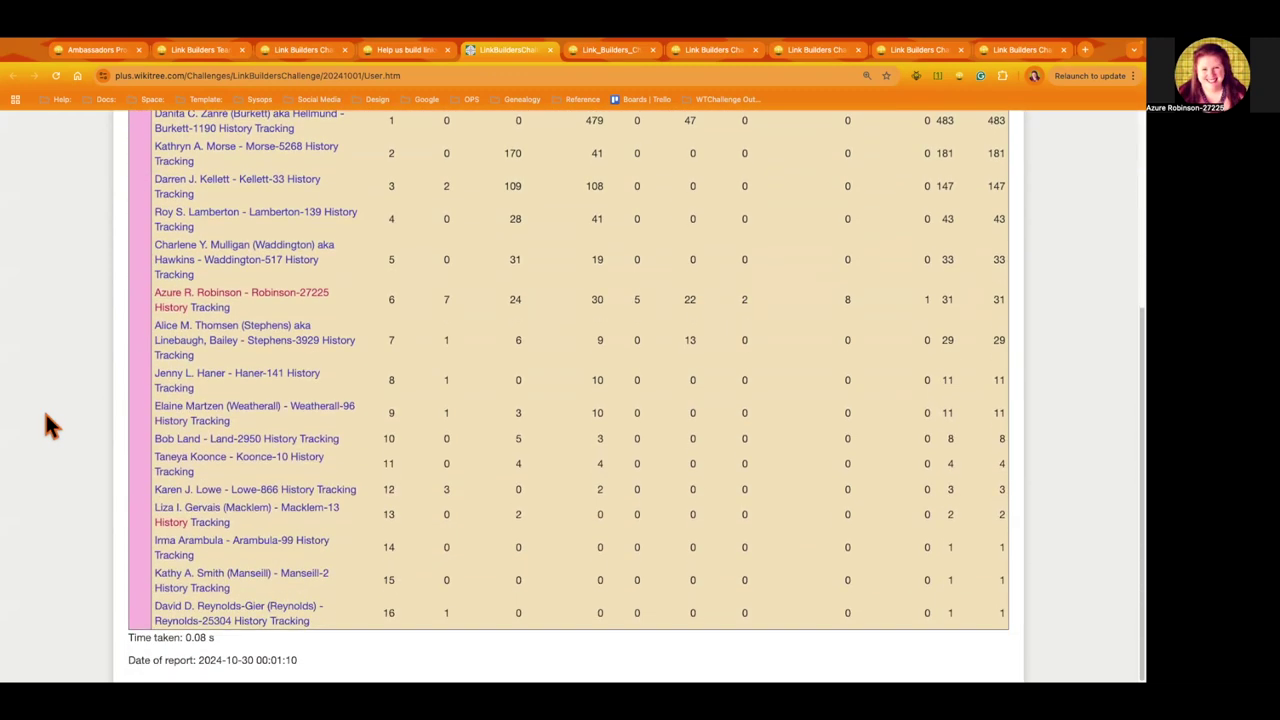
pyautogui.scroll(1, 45, 413)
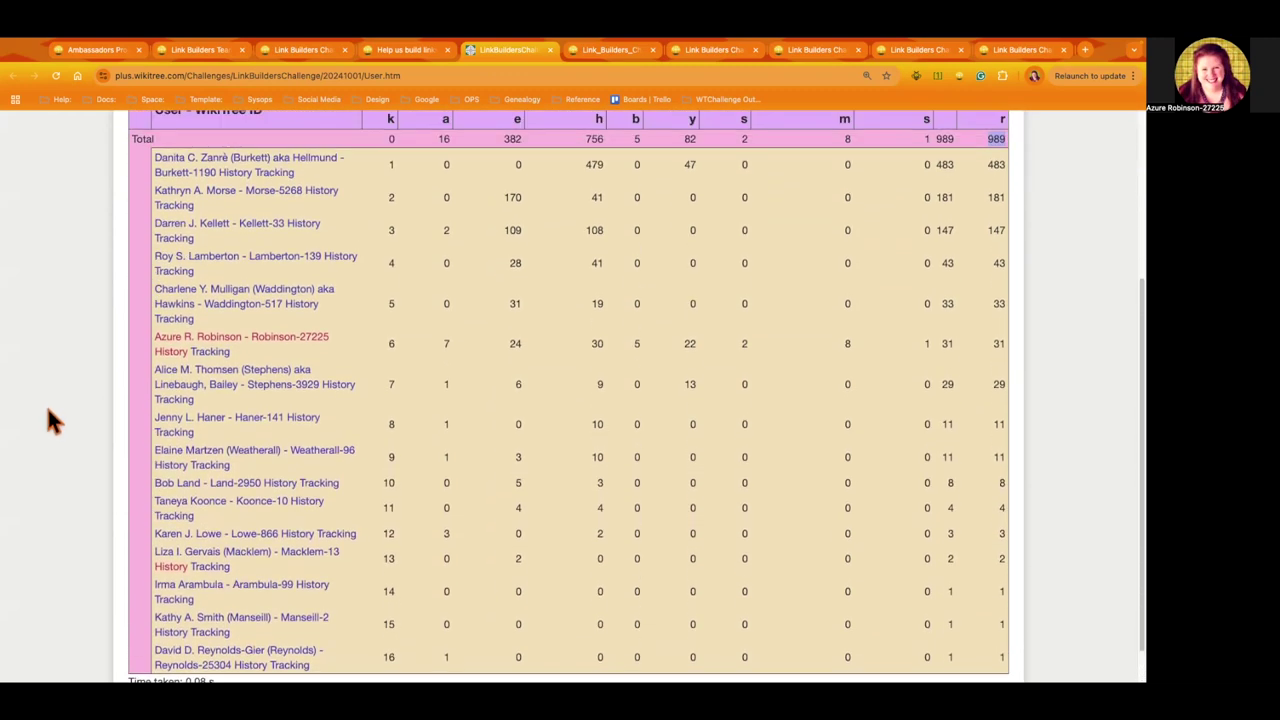
pyautogui.scroll(1, 45, 403)
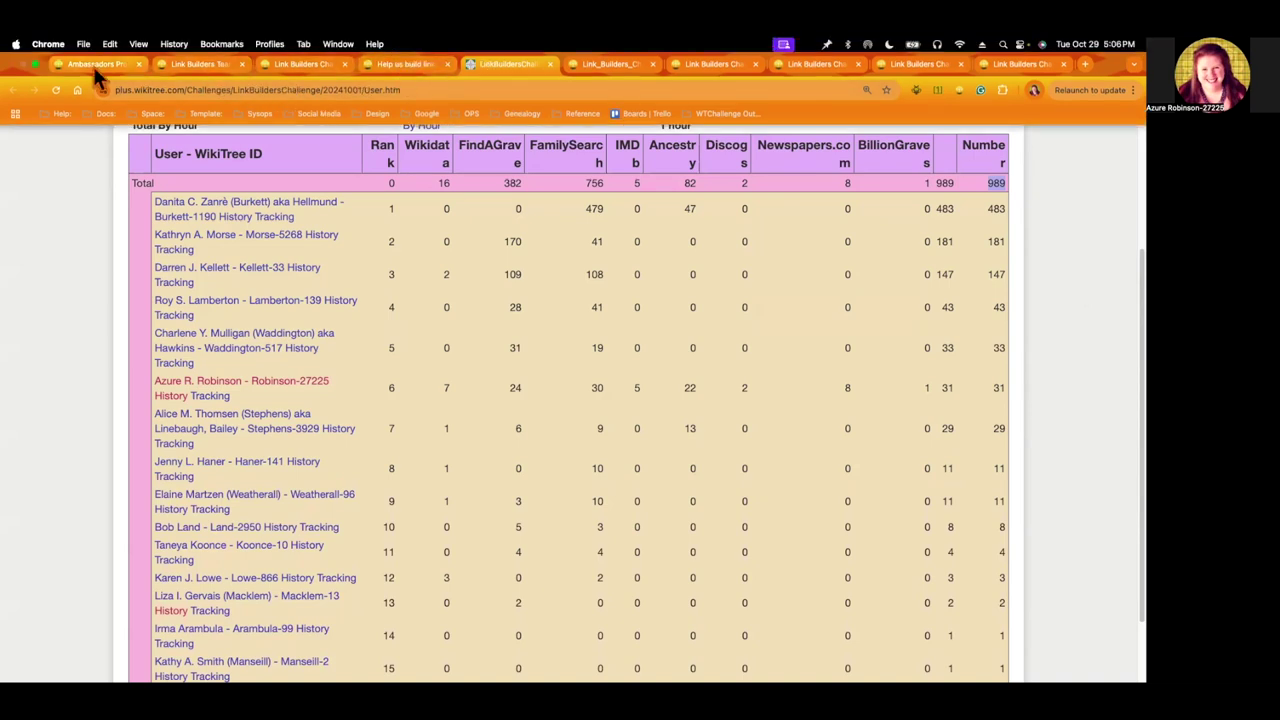
pyautogui.click(178, 66)
# From your contributions list, open Rachel Nissim (1904-1943) in a background tab.
pyautogui.moveTo(691, 131)
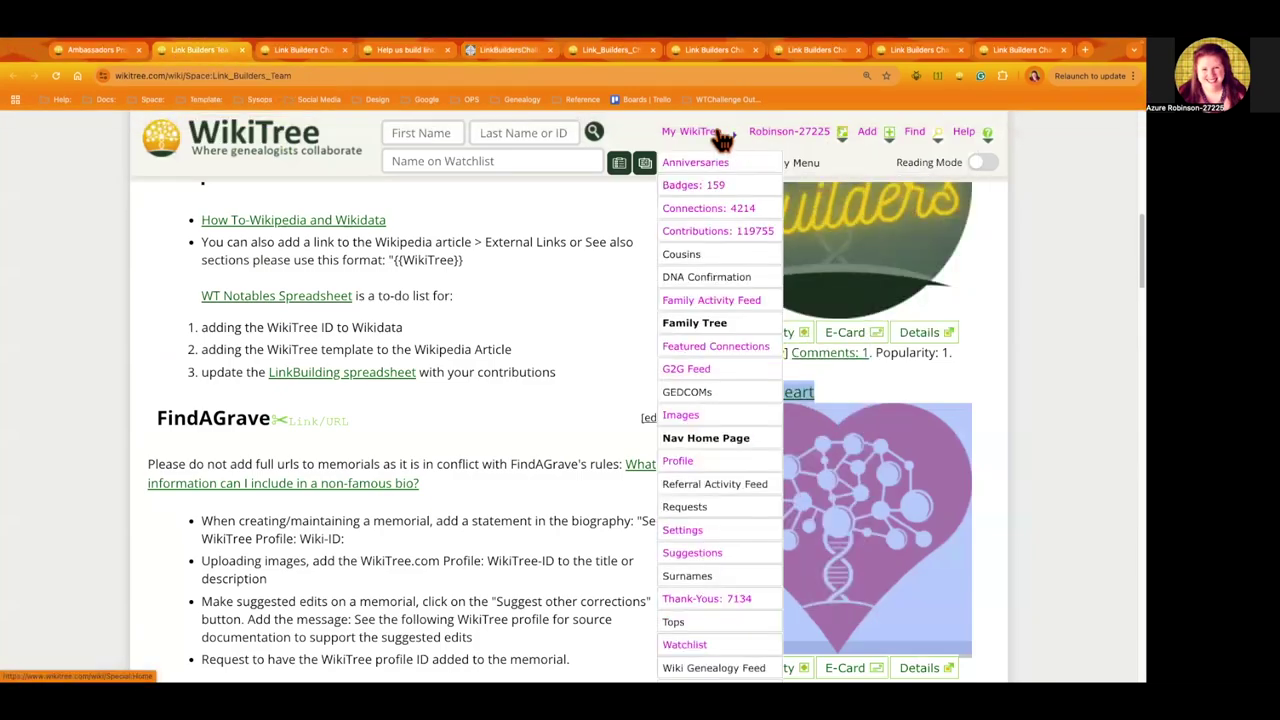
pyautogui.keyDown('super'); pyautogui.click(740, 231); pyautogui.keyUp('super')
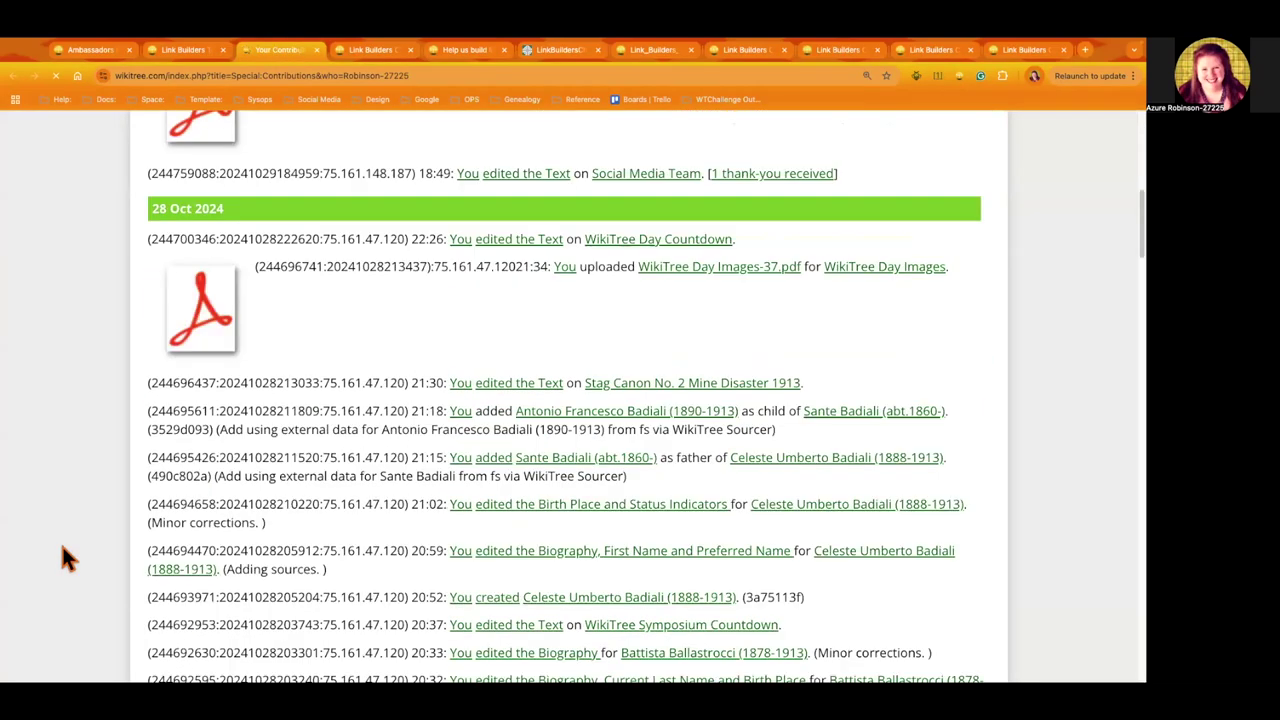
pyautogui.scroll(-5, 62, 558)
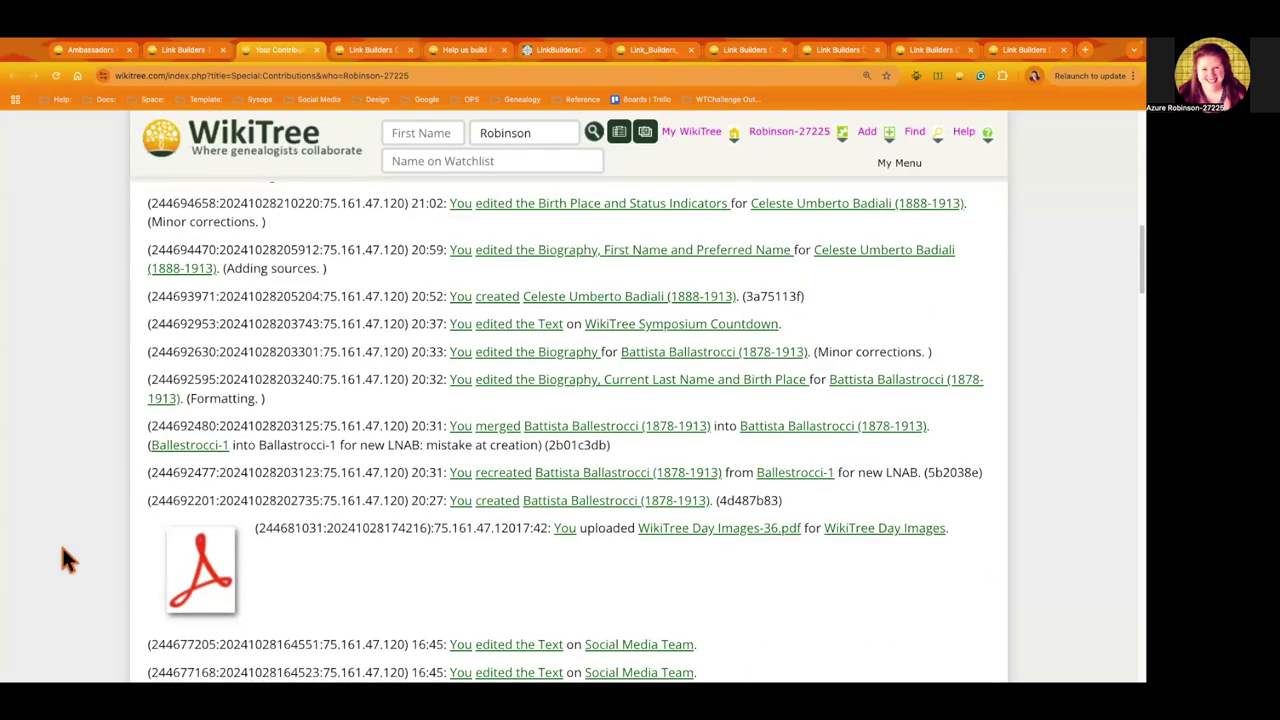
pyautogui.scroll(-5, 62, 558)
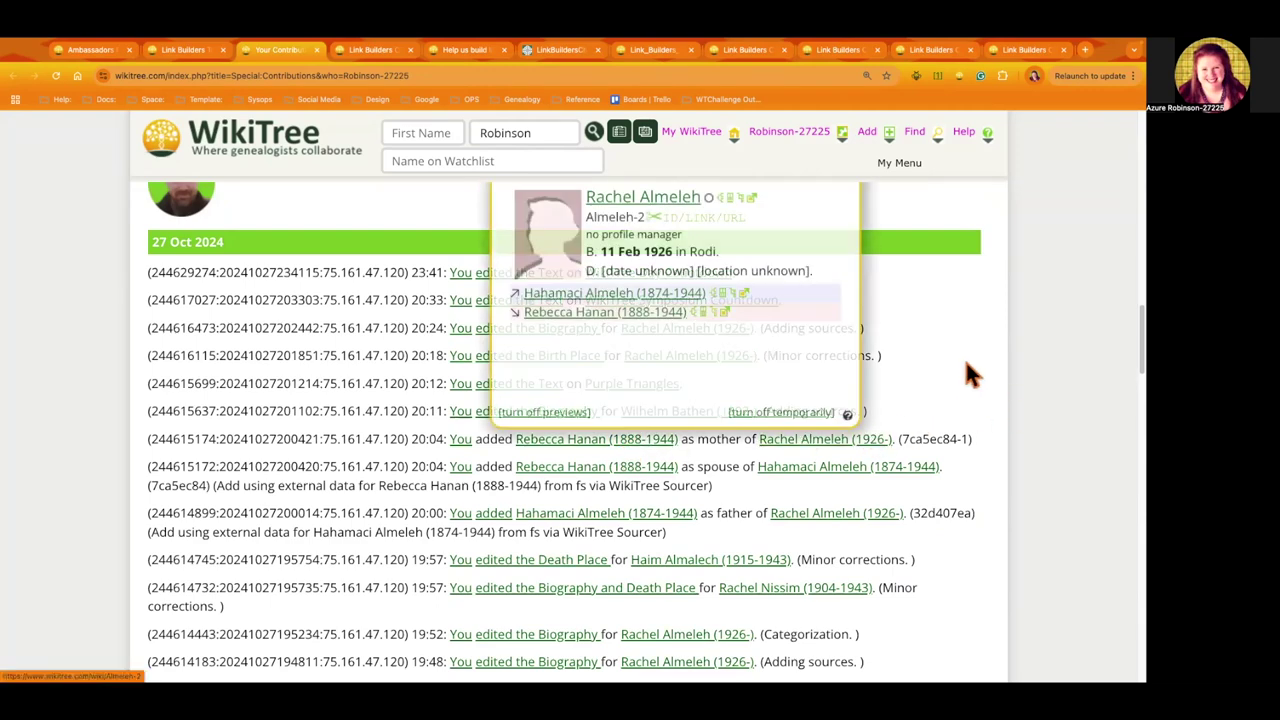
pyautogui.scroll(-2, 1002, 452)
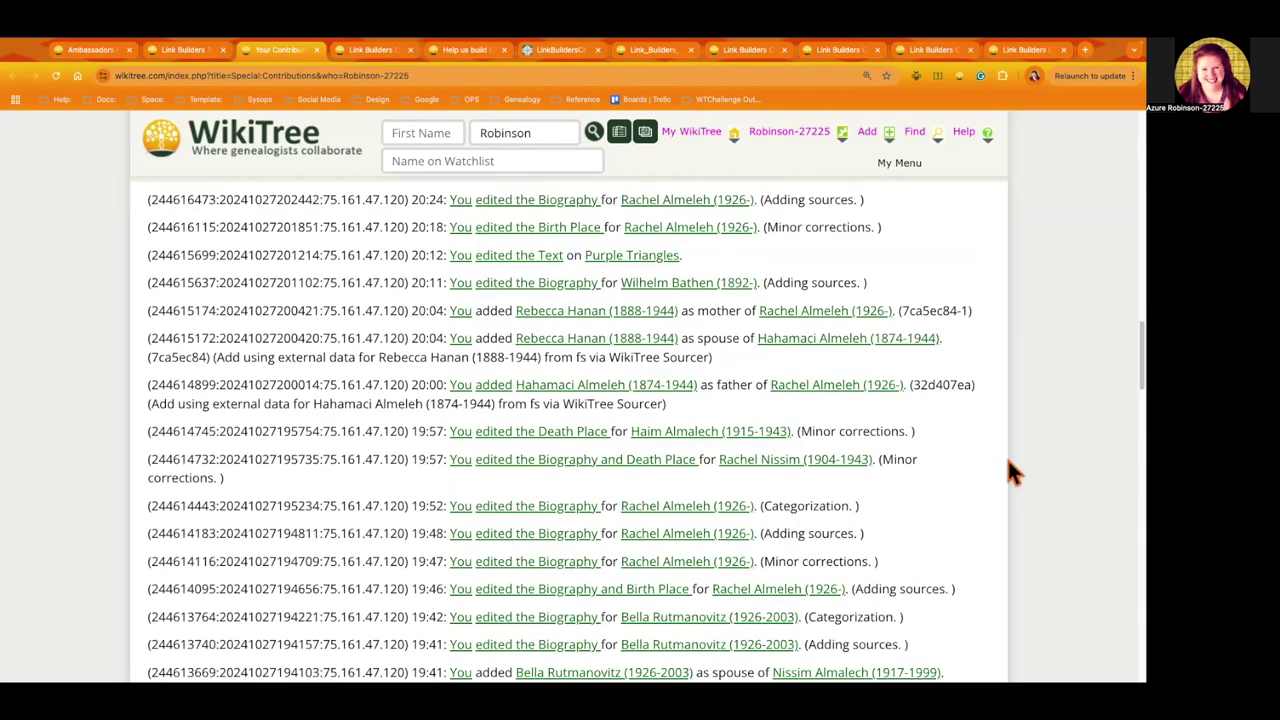
pyautogui.middleClick(800, 459)
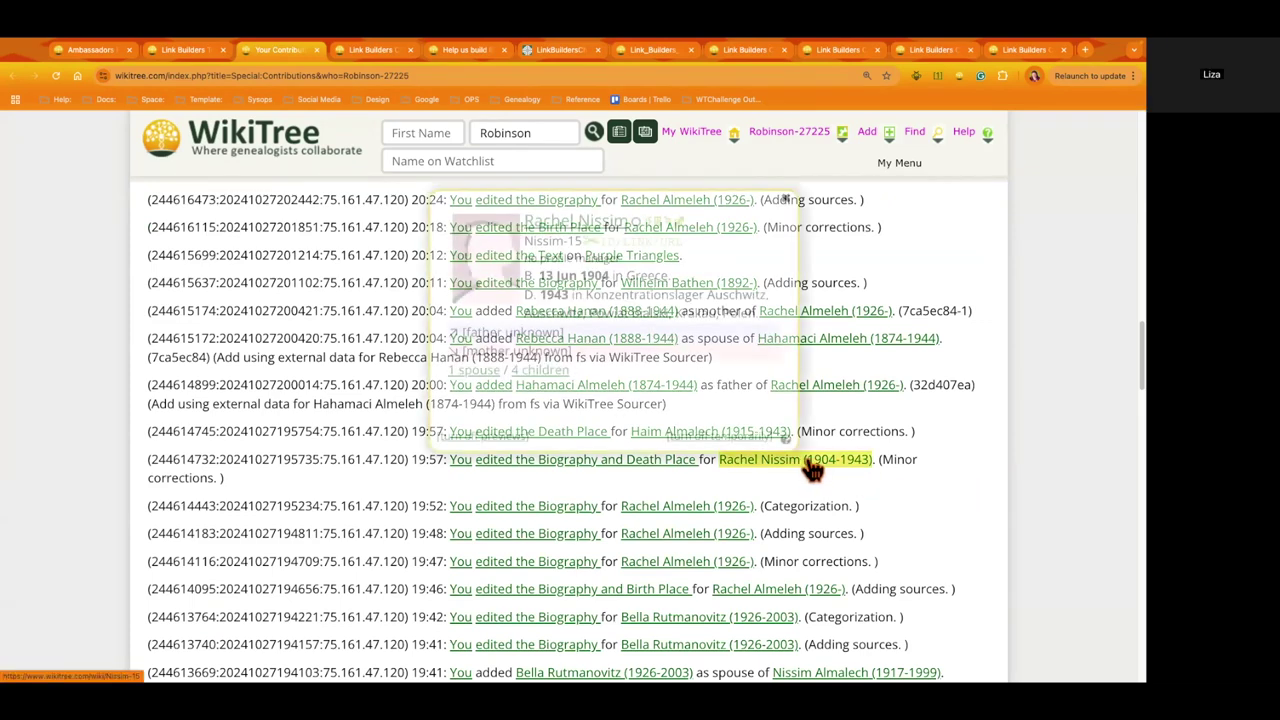
pyautogui.click(318, 51)
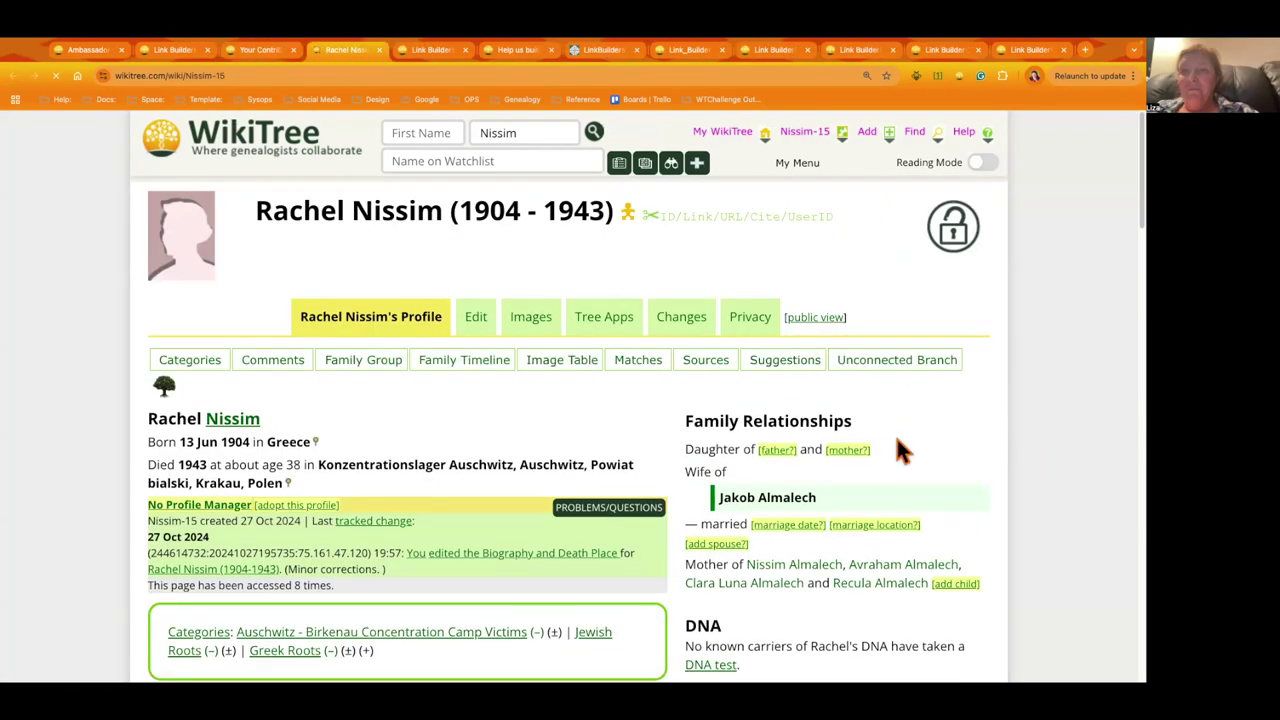
pyautogui.scroll(-9, 535, 545)
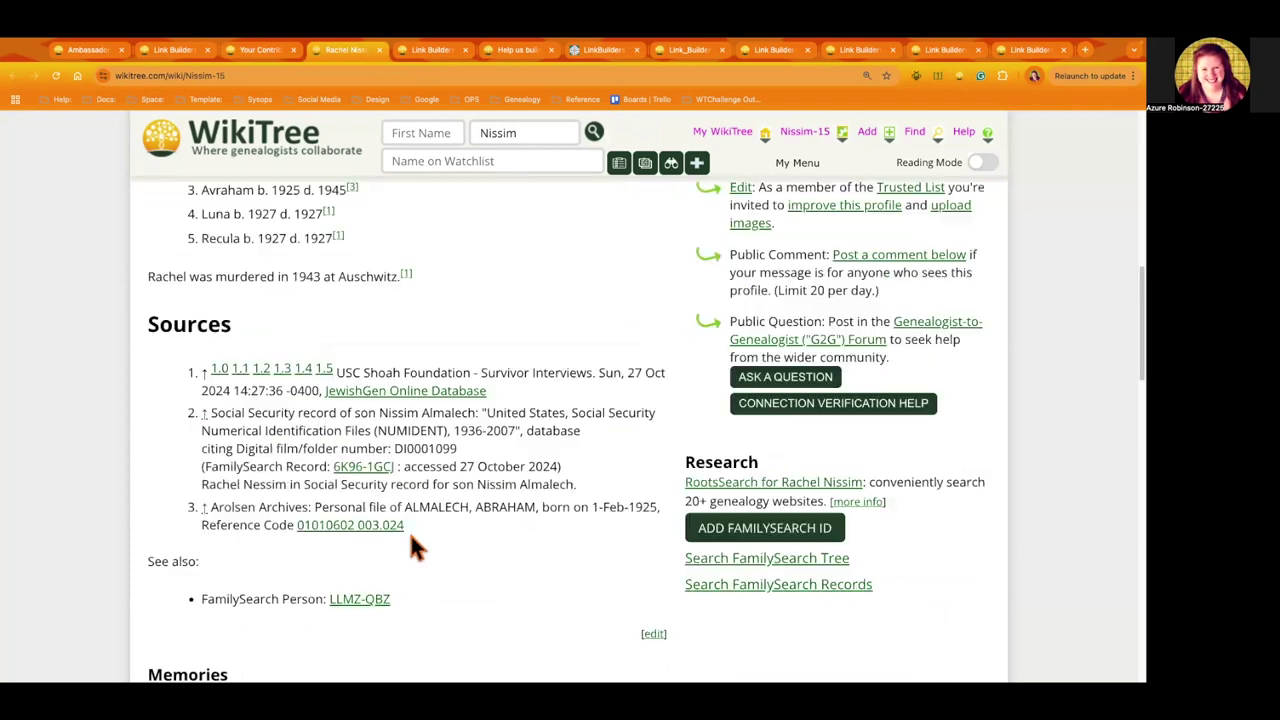
pyautogui.scroll(-1, 509, 520)
pyautogui.middleClick(343, 580)
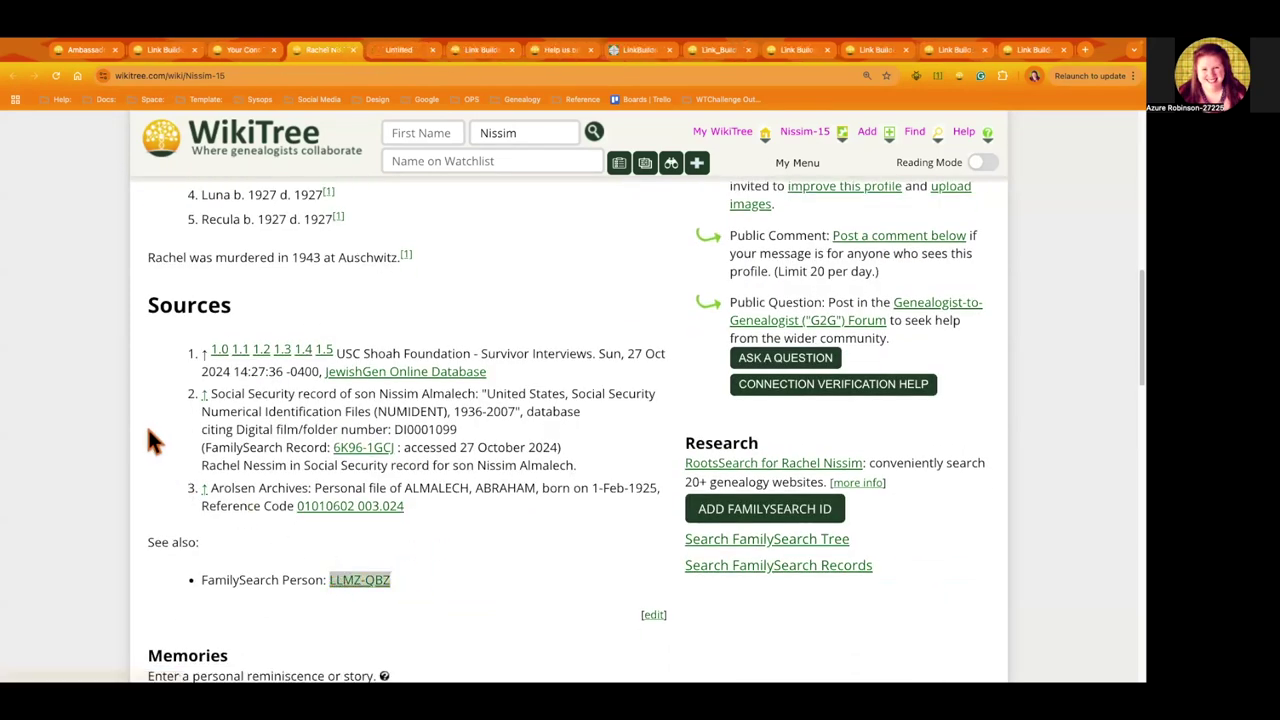
pyautogui.scroll(10, 675, 275)
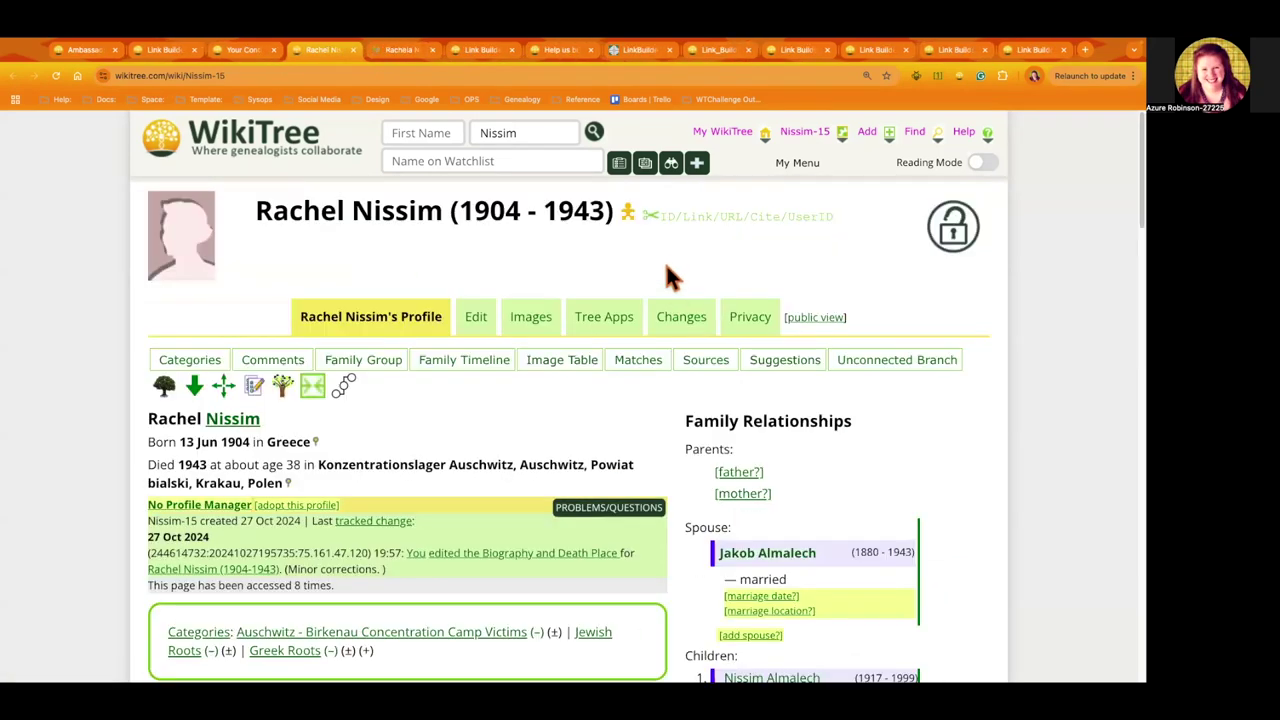
pyautogui.click(654, 218)
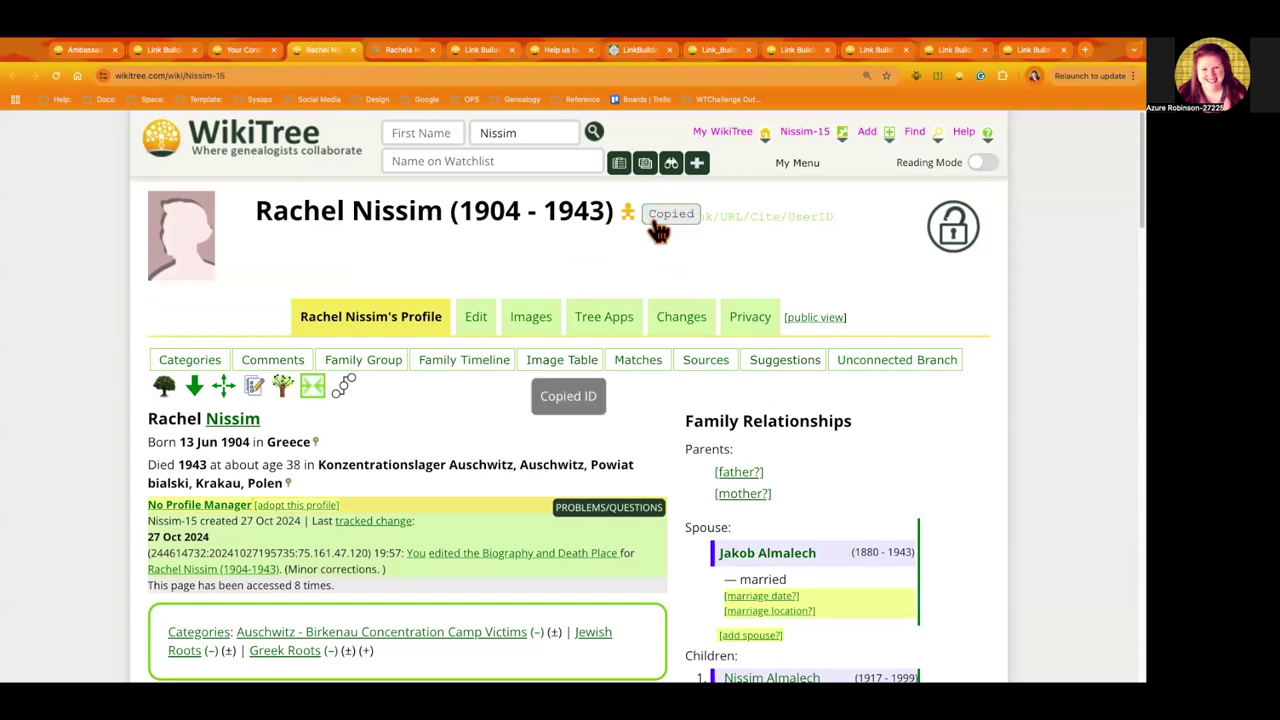
pyautogui.click(391, 50)
pyautogui.scroll(-3, 615, 482)
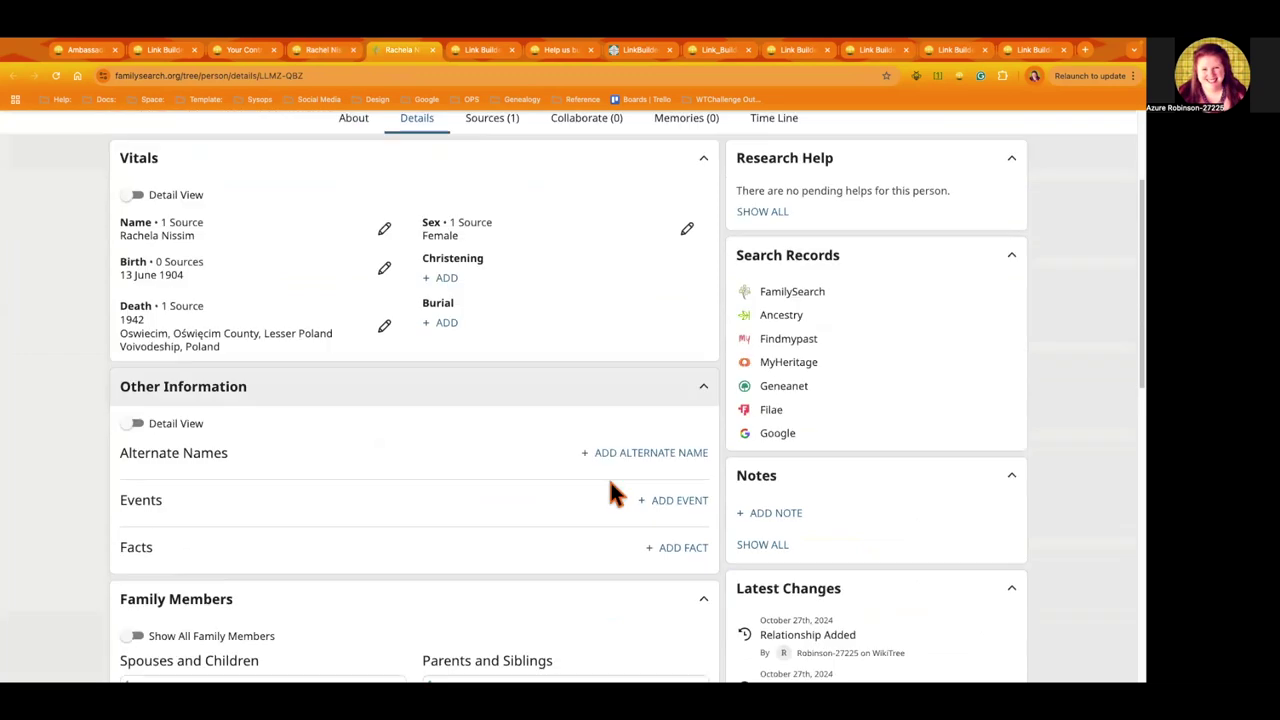
pyautogui.click(760, 513)
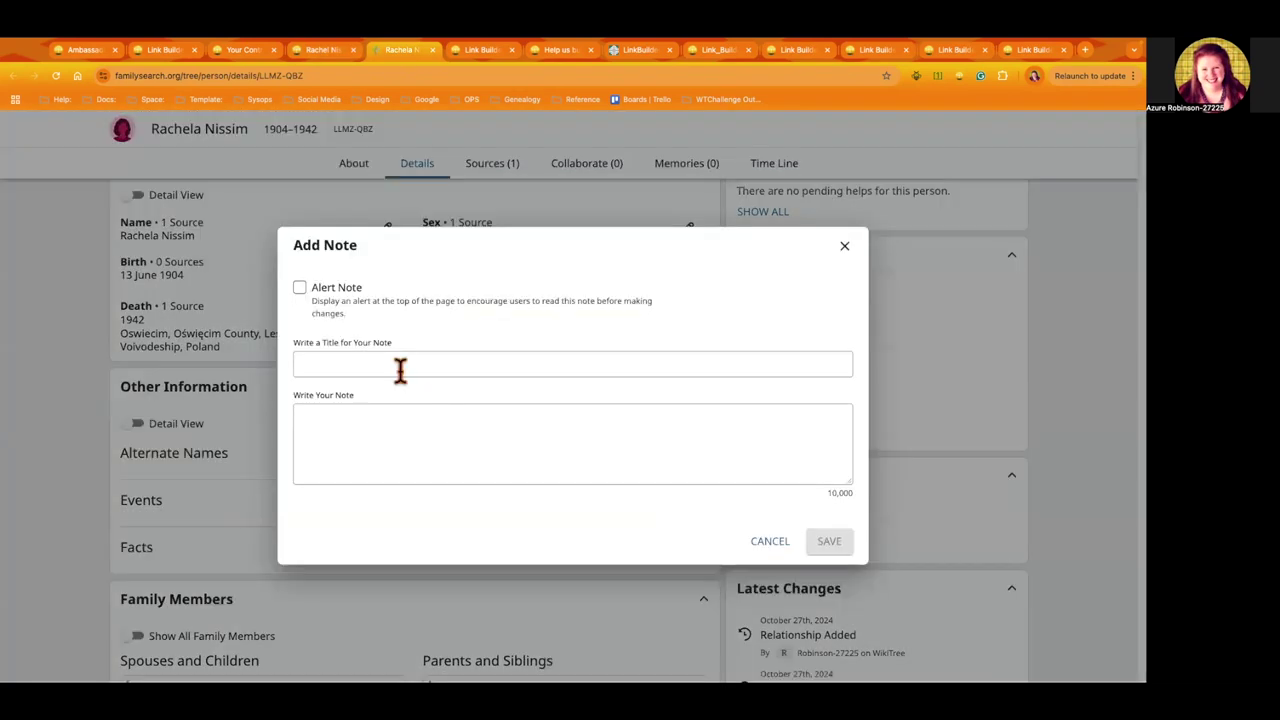
# Title the note 'Nissim-15 on WikiTree' and drag in the standard WikiTree note text.
pyautogui.click(399, 366)
pyautogui.hotkey('ctrl', 'v')
pyautogui.write('(')
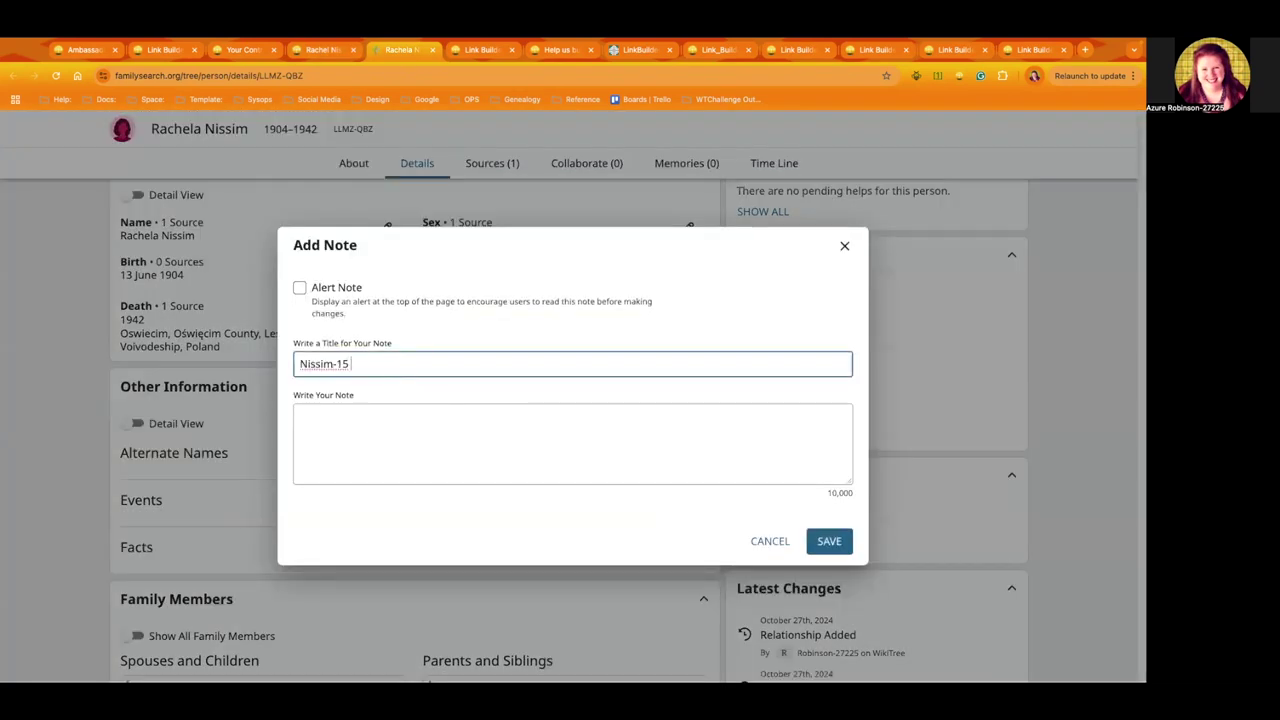
pyautogui.press('BackSpace')
pyautogui.write('on Wor')
pyautogui.press('BackSpace')
pyautogui.press('BackSpace')
pyautogui.write('ikiTree')
pyautogui.press('super+a')
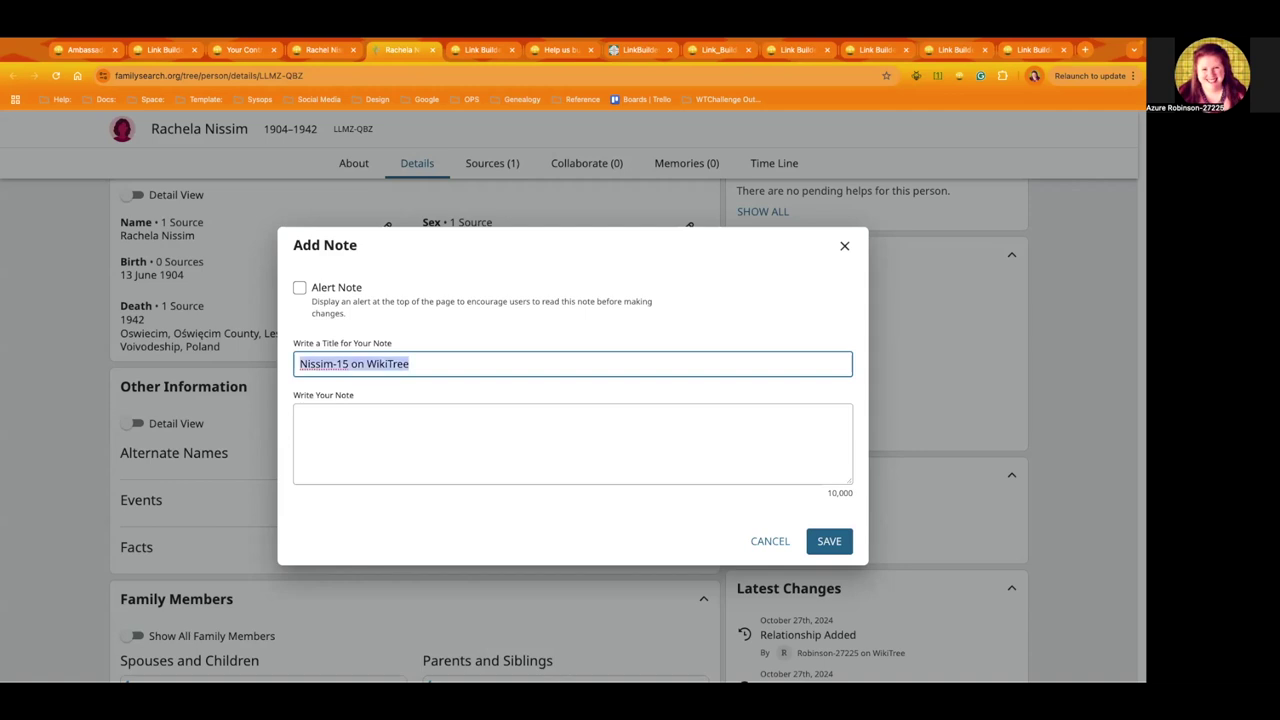
pyautogui.press('super+Tab')
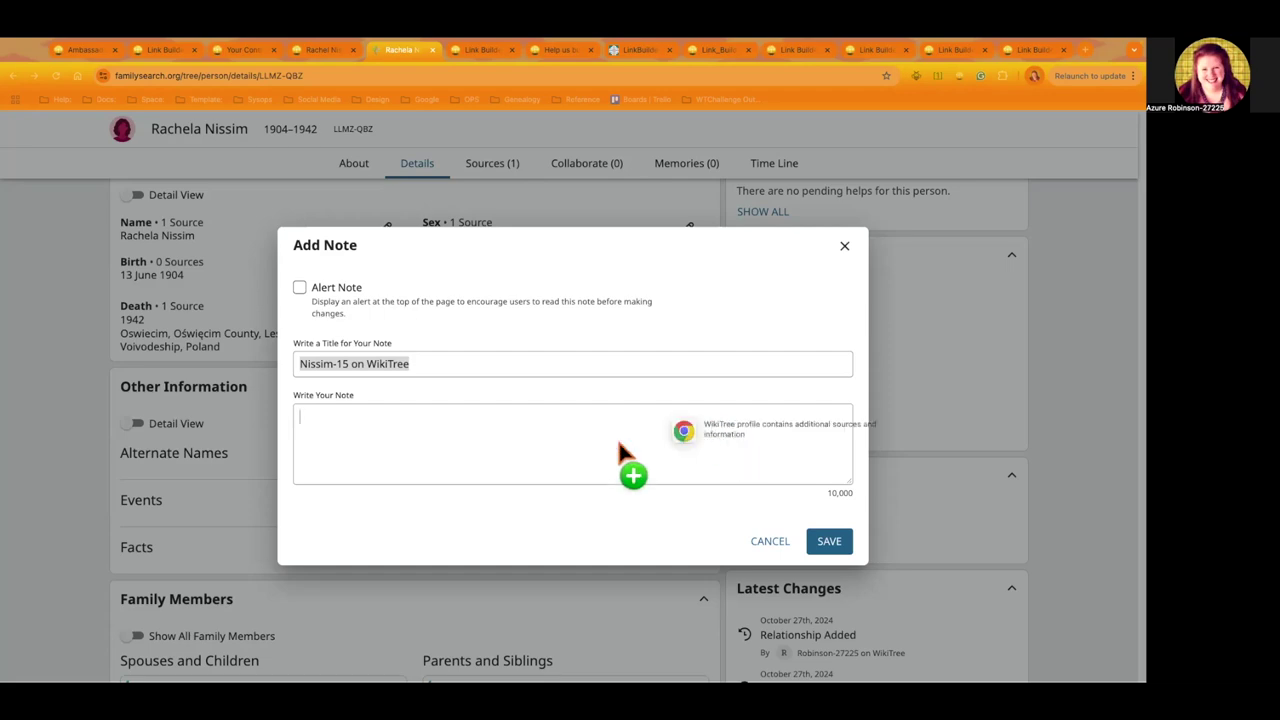
pyautogui.moveTo(620, 457); pyautogui.dragTo(600, 440)
pyautogui.click(829, 541)
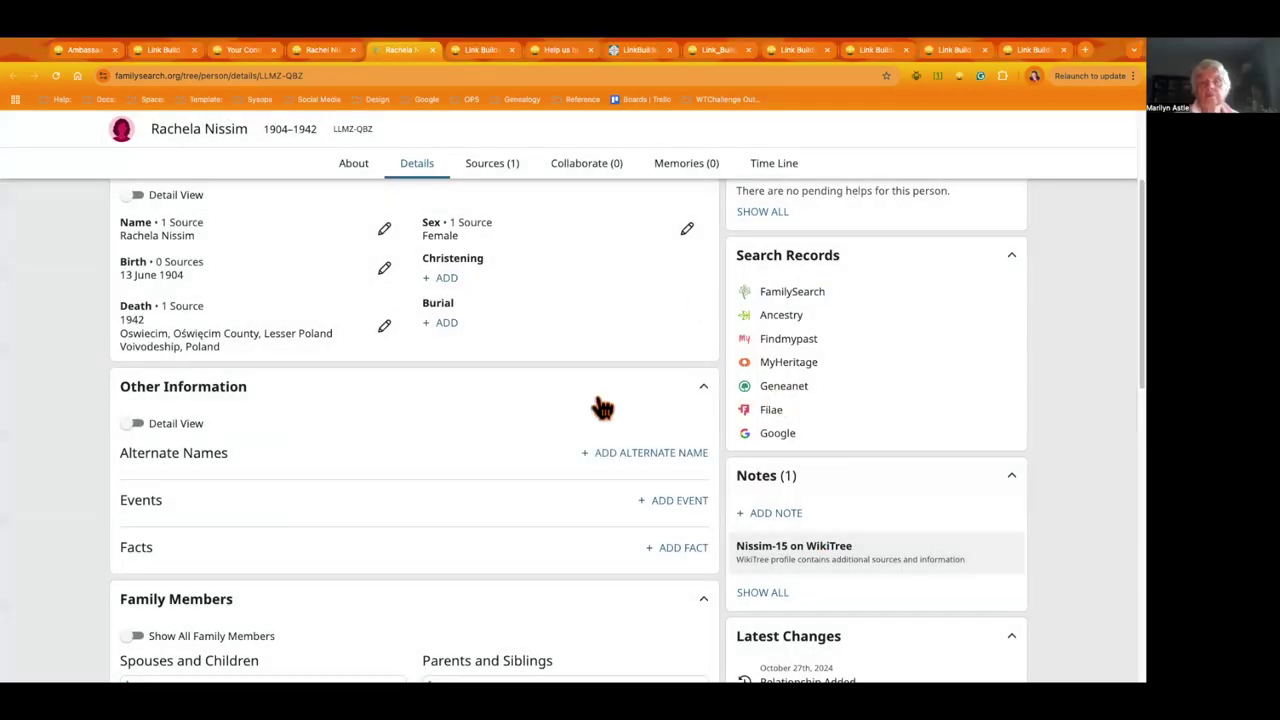
pyautogui.scroll(3, 595, 400)
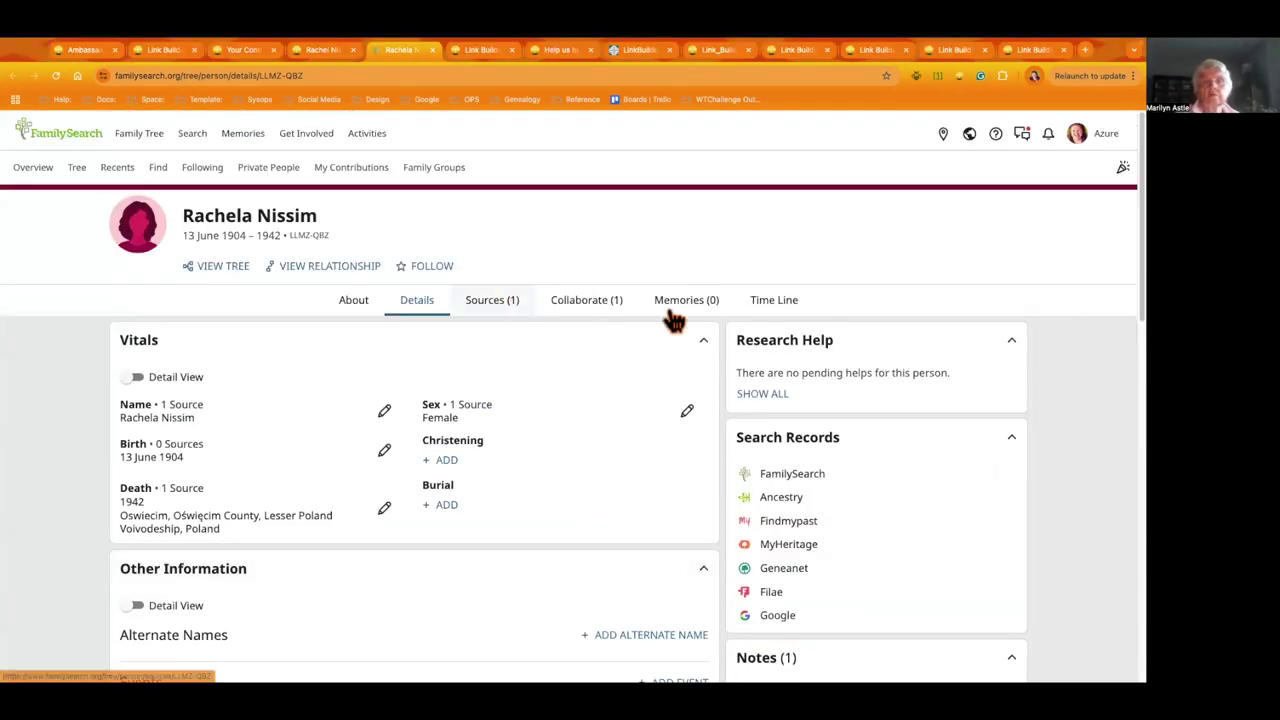
pyautogui.scroll(-4, 360, 418)
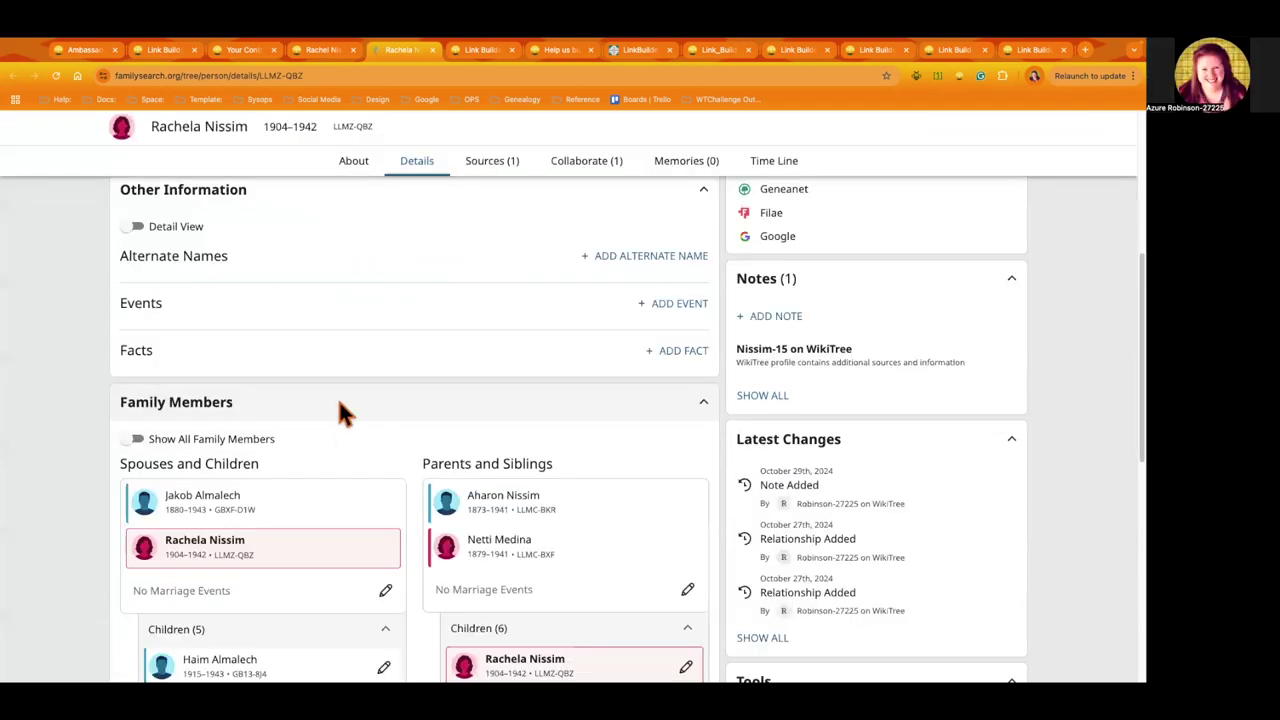
pyautogui.scroll(-1, 397, 331)
pyautogui.click(330, 49)
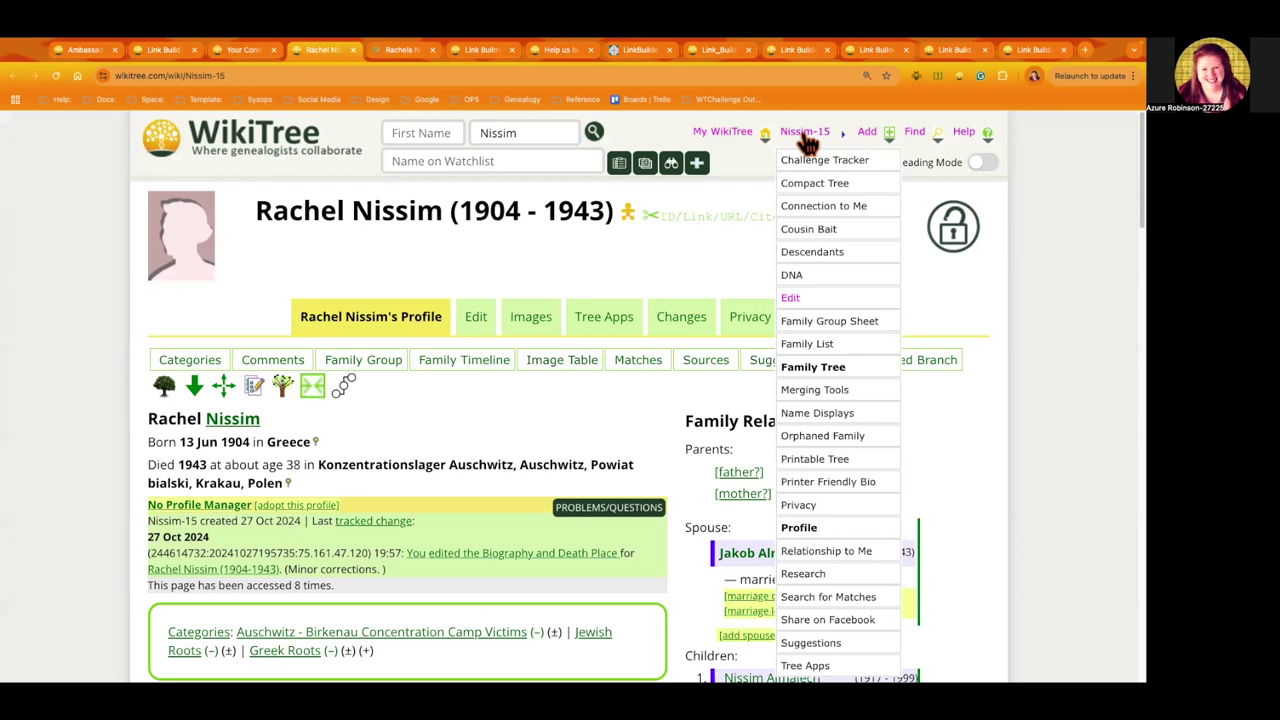
pyautogui.click(852, 174)
pyautogui.click(448, 51)
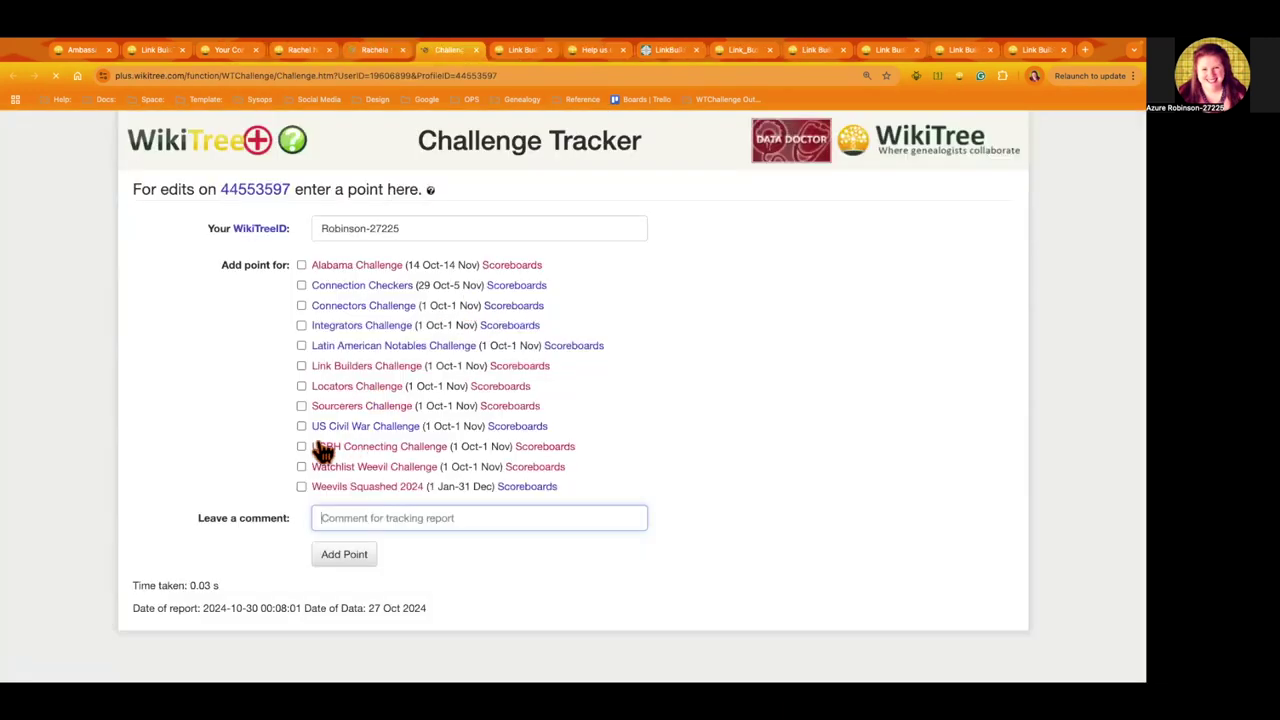
pyautogui.click(300, 364)
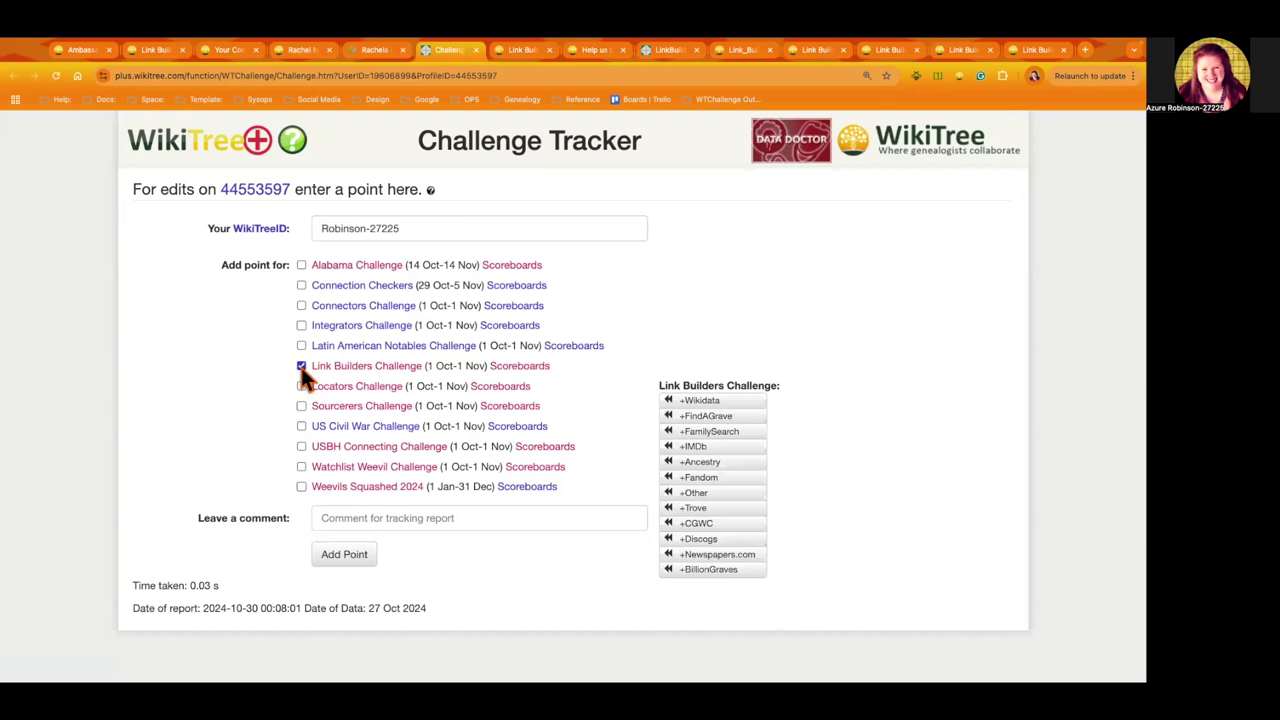
pyautogui.click(712, 431)
pyautogui.click(344, 556)
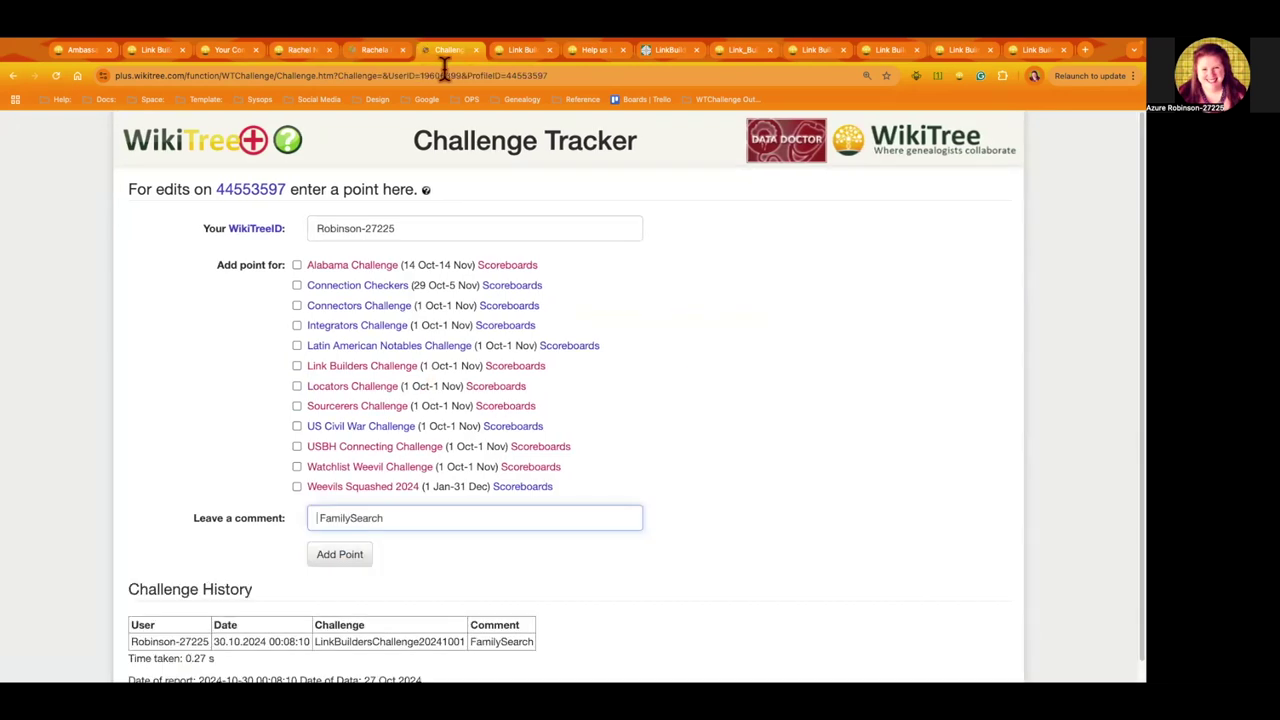
pyautogui.click(373, 50)
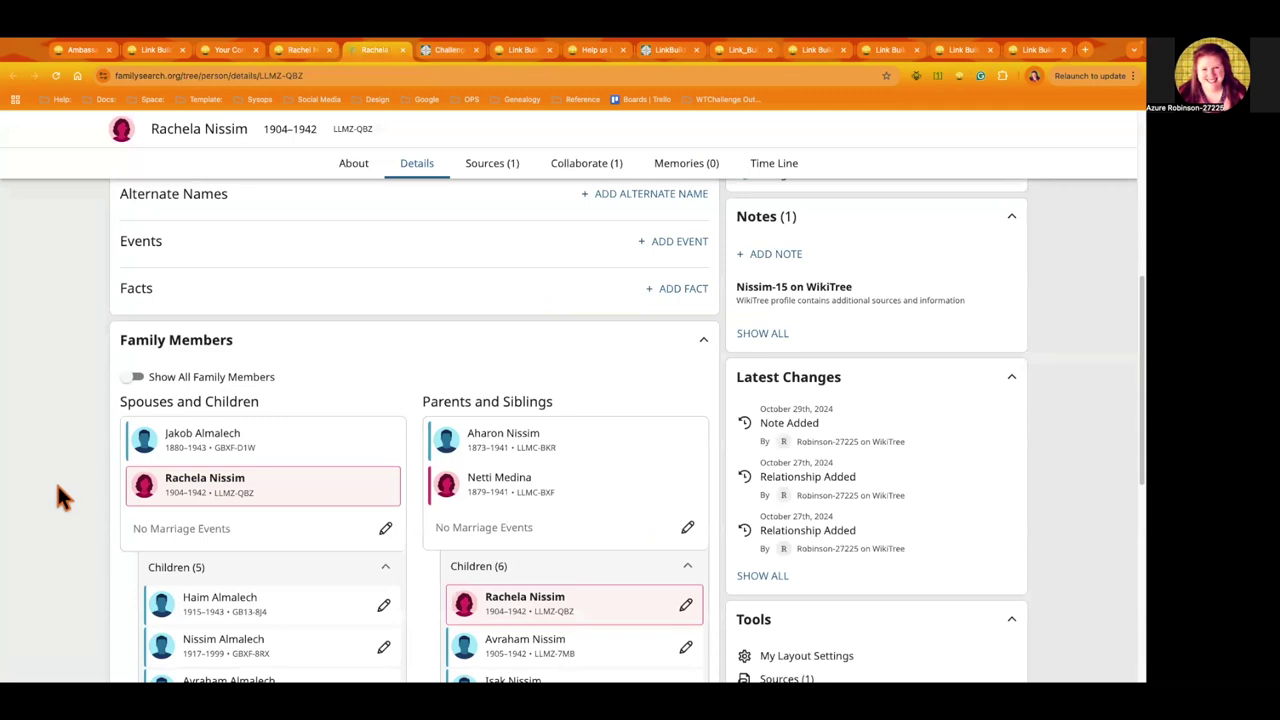
pyautogui.scroll(-3, 92, 495)
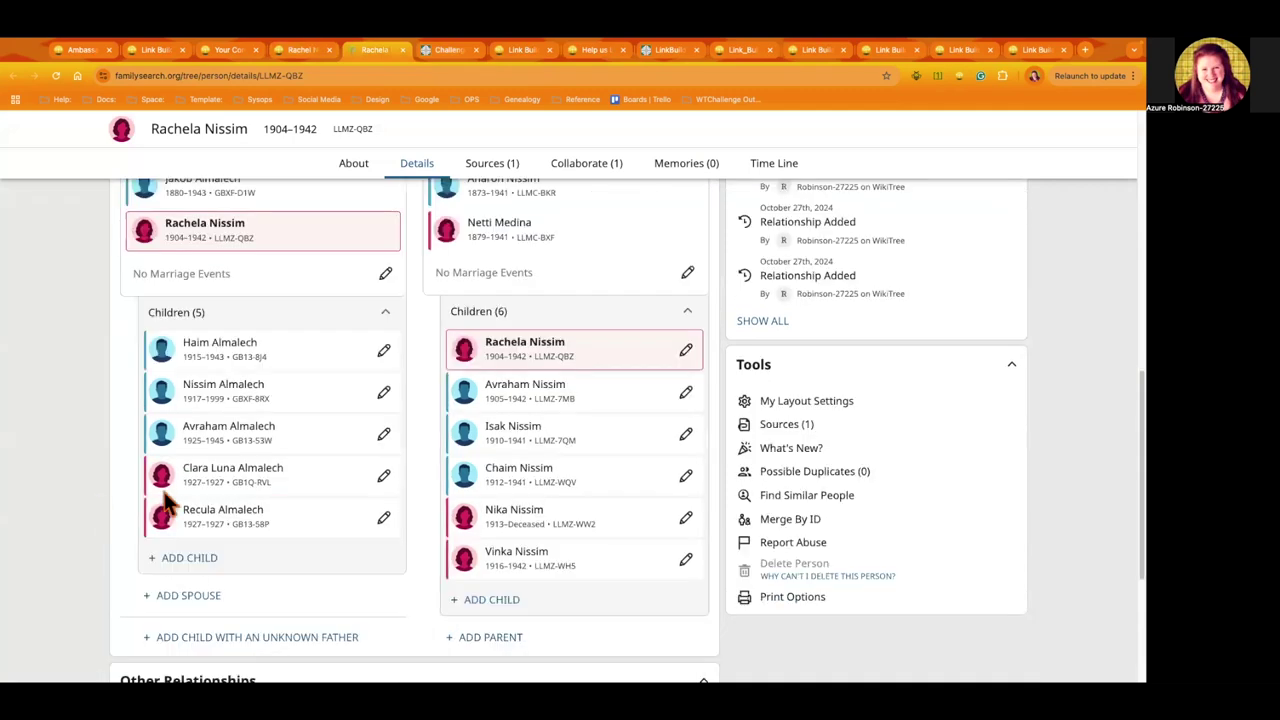
pyautogui.moveTo(260, 393)
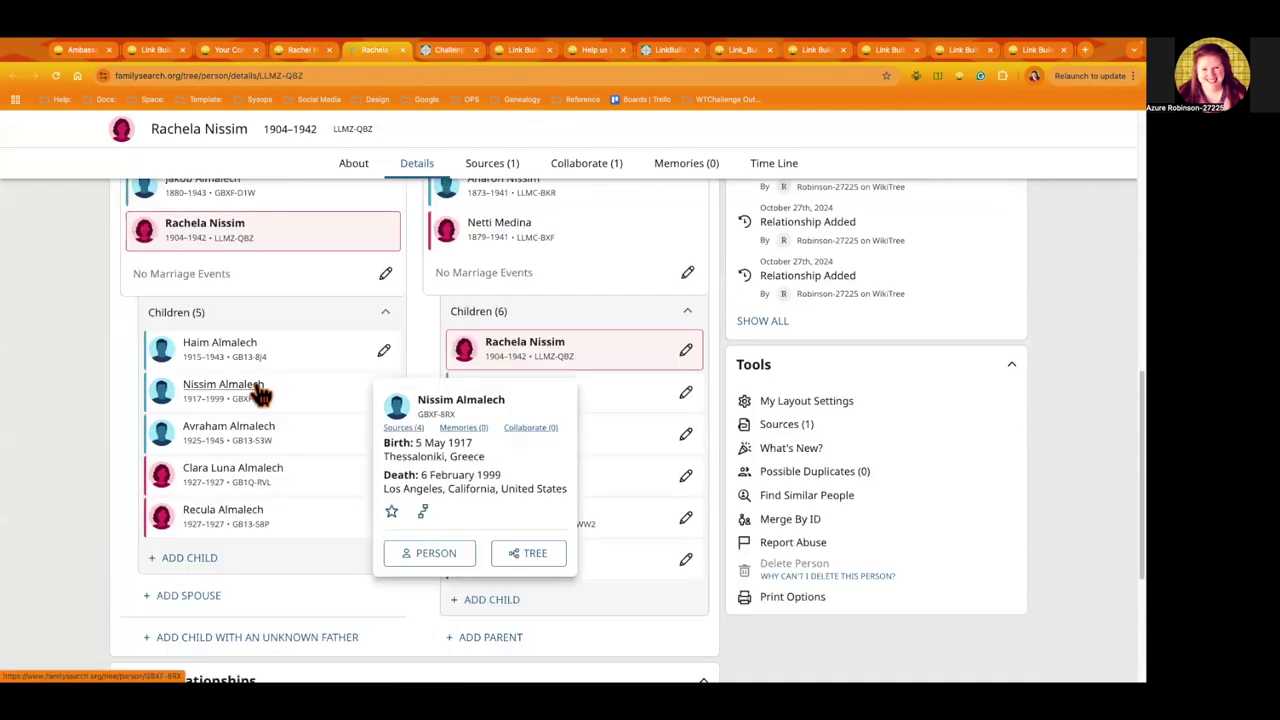
pyautogui.click(430, 399)
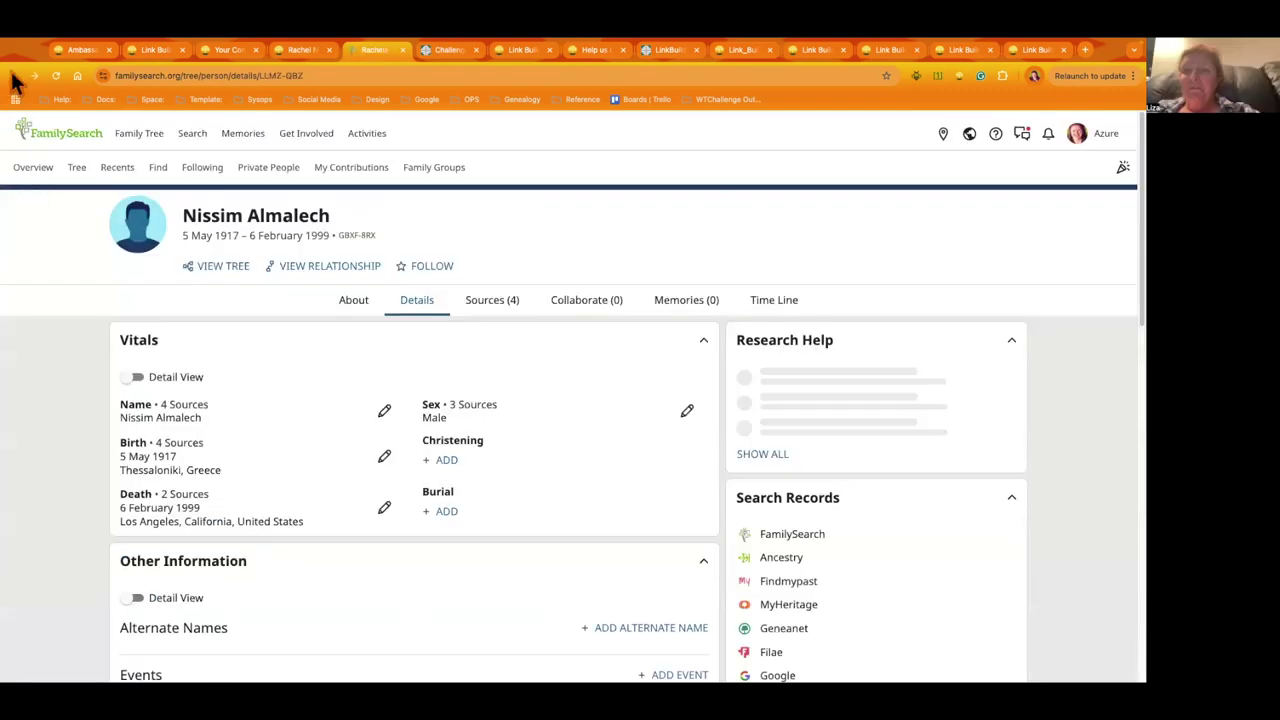
pyautogui.click(13, 76)
pyautogui.click(223, 384)
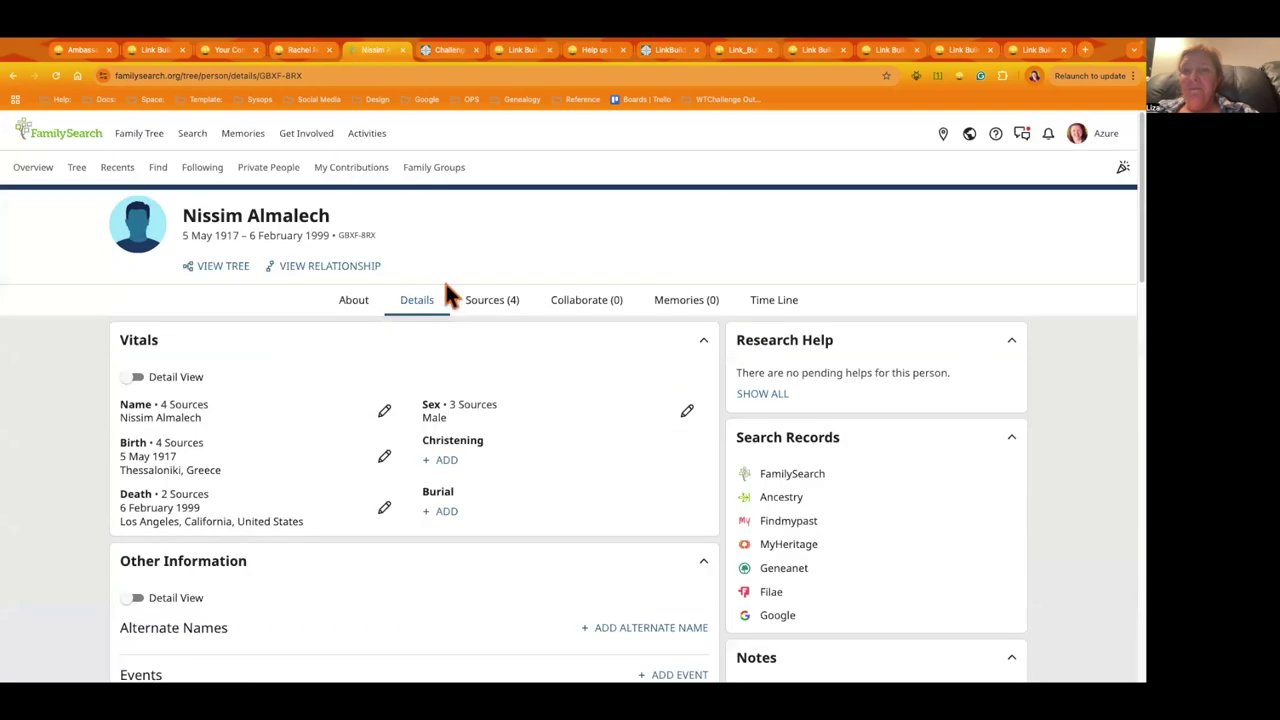
pyautogui.hotkey('ctrl', 'shift', 'Tab')
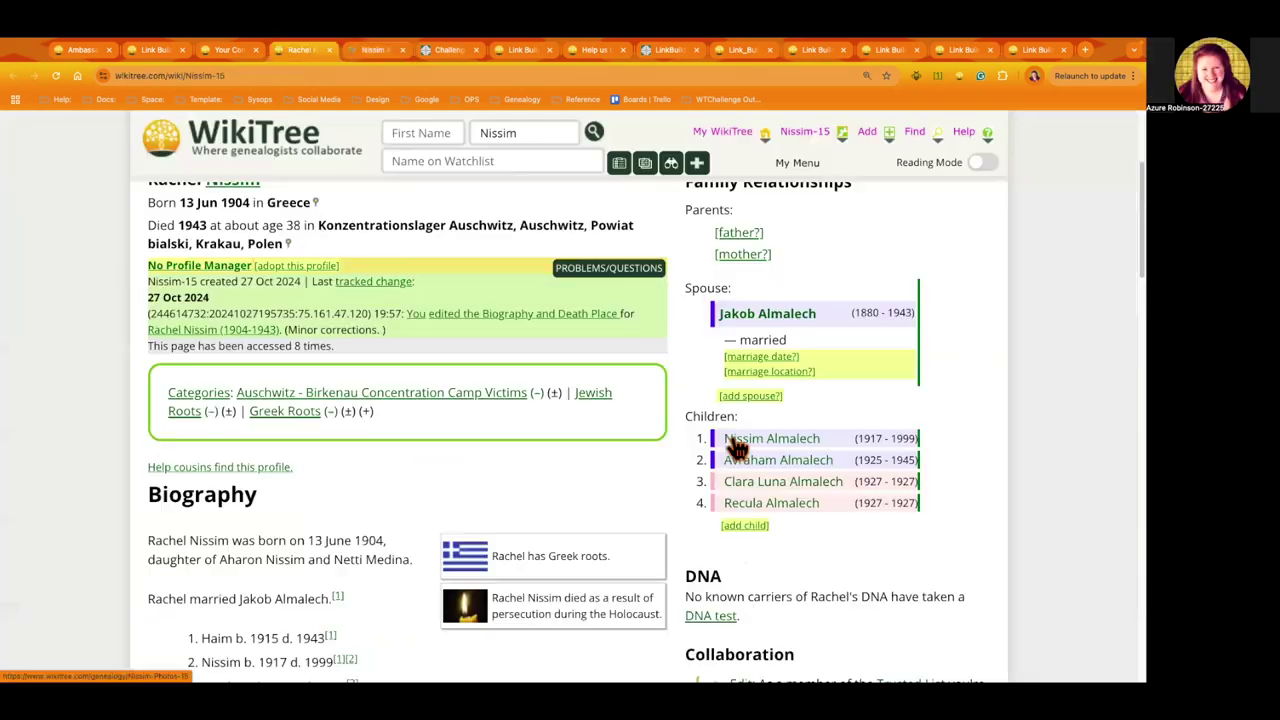
pyautogui.click(797, 443)
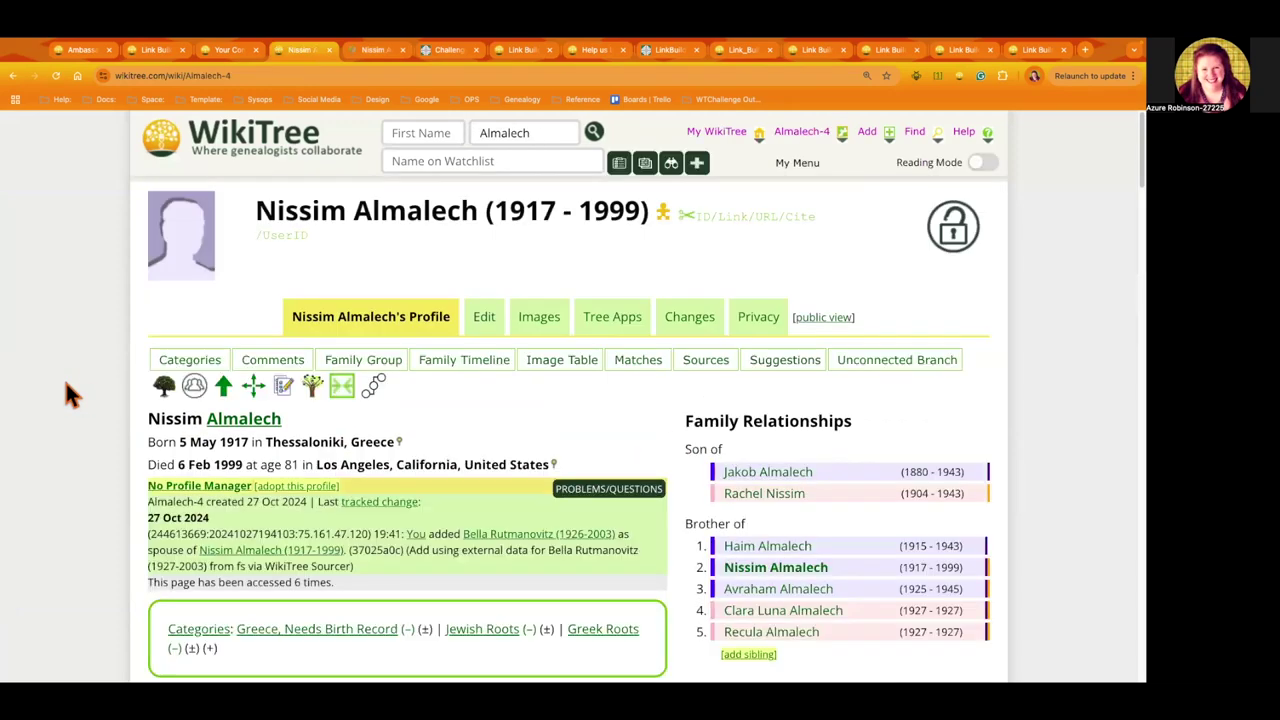
pyautogui.scroll(-1, 66, 385)
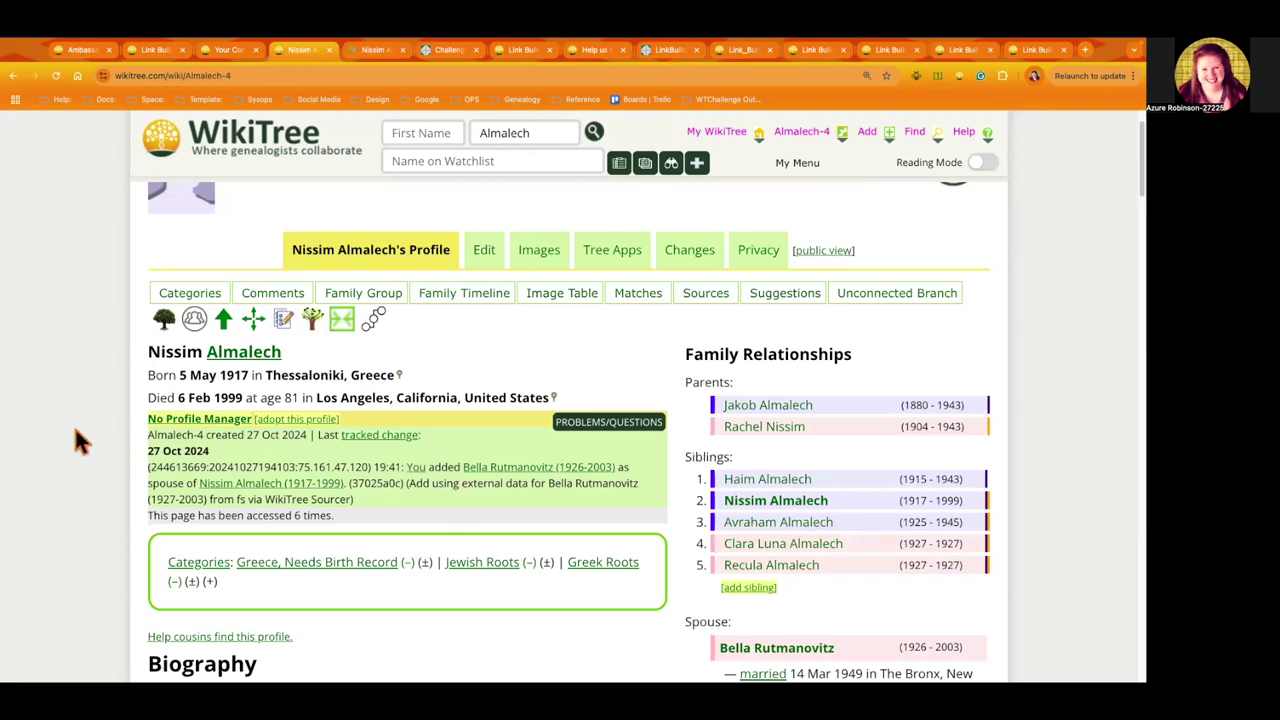
pyautogui.scroll(-2, 47, 409)
pyautogui.scroll(-2, 47, 409)
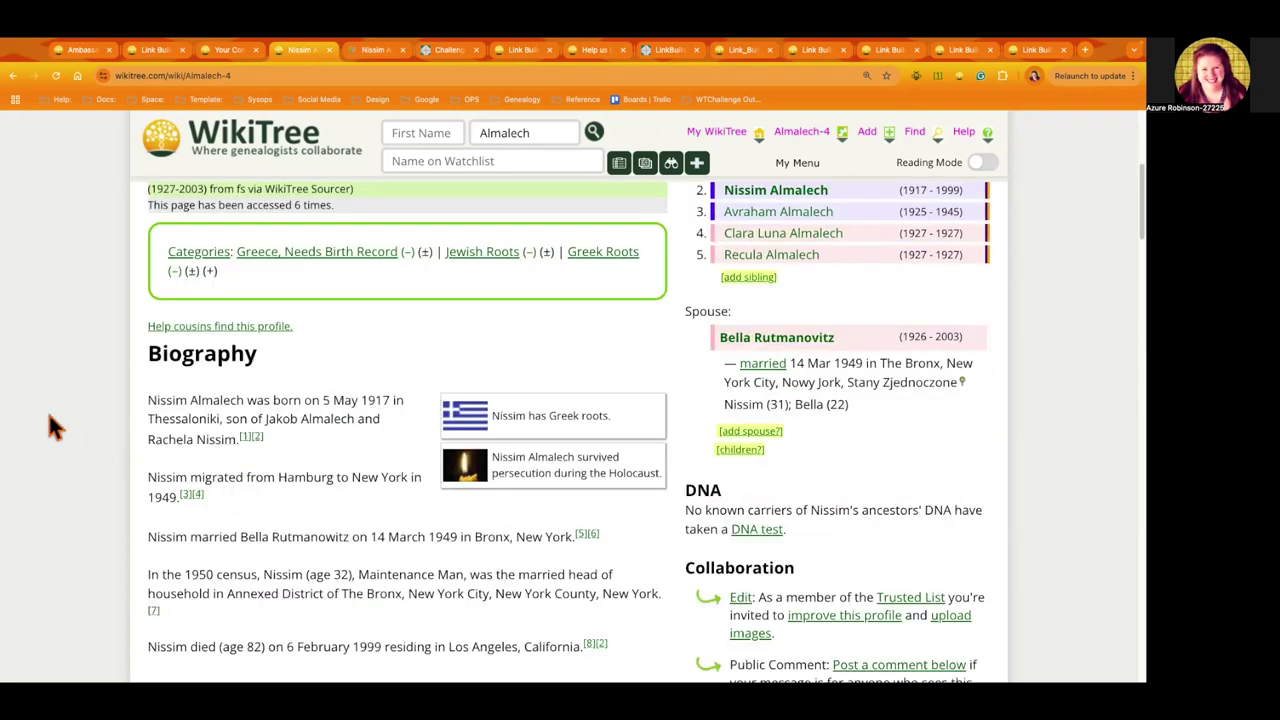
pyautogui.scroll(-4, 47, 409)
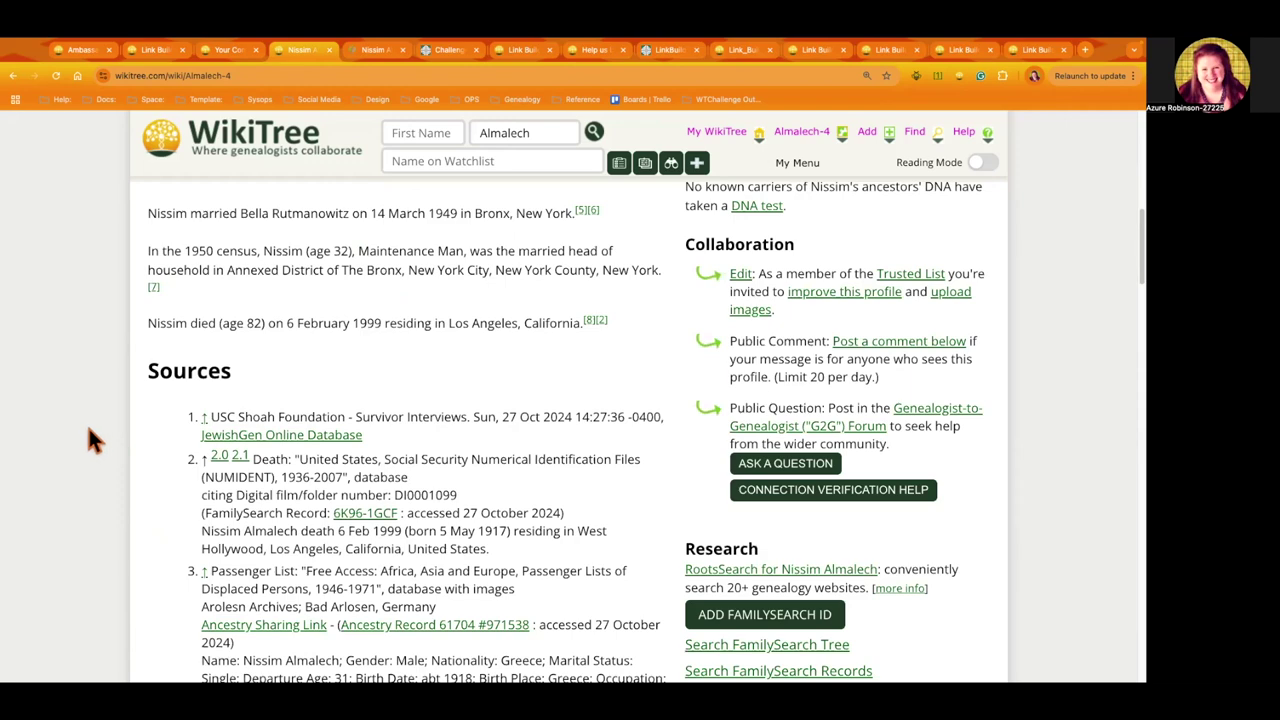
pyautogui.scroll(-2, 466, 526)
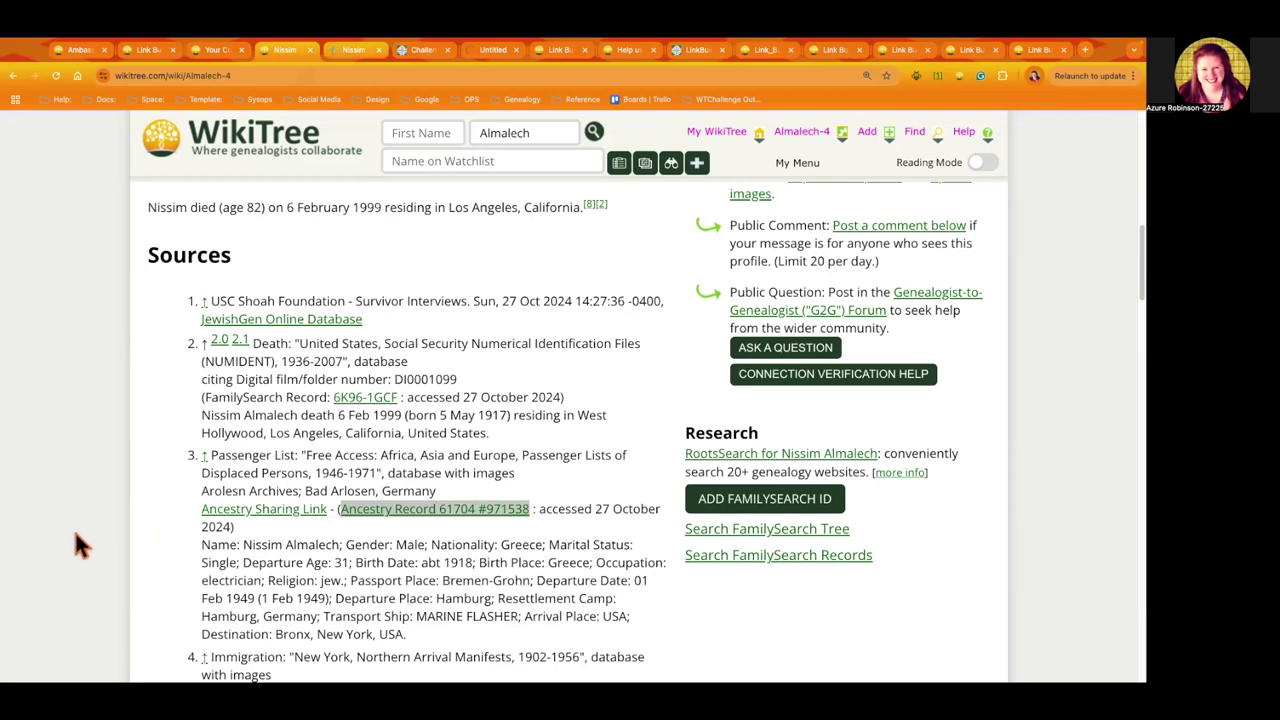
pyautogui.scroll(-2, 74, 533)
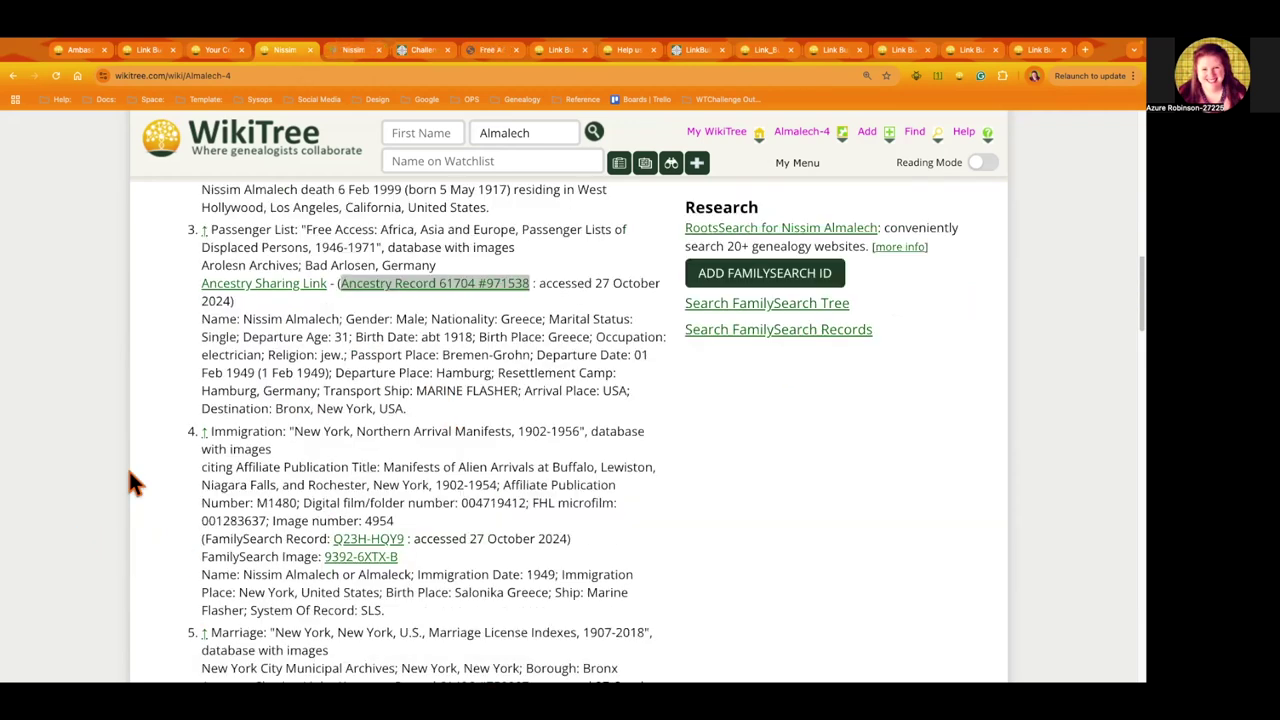
pyautogui.scroll(-4, 118, 492)
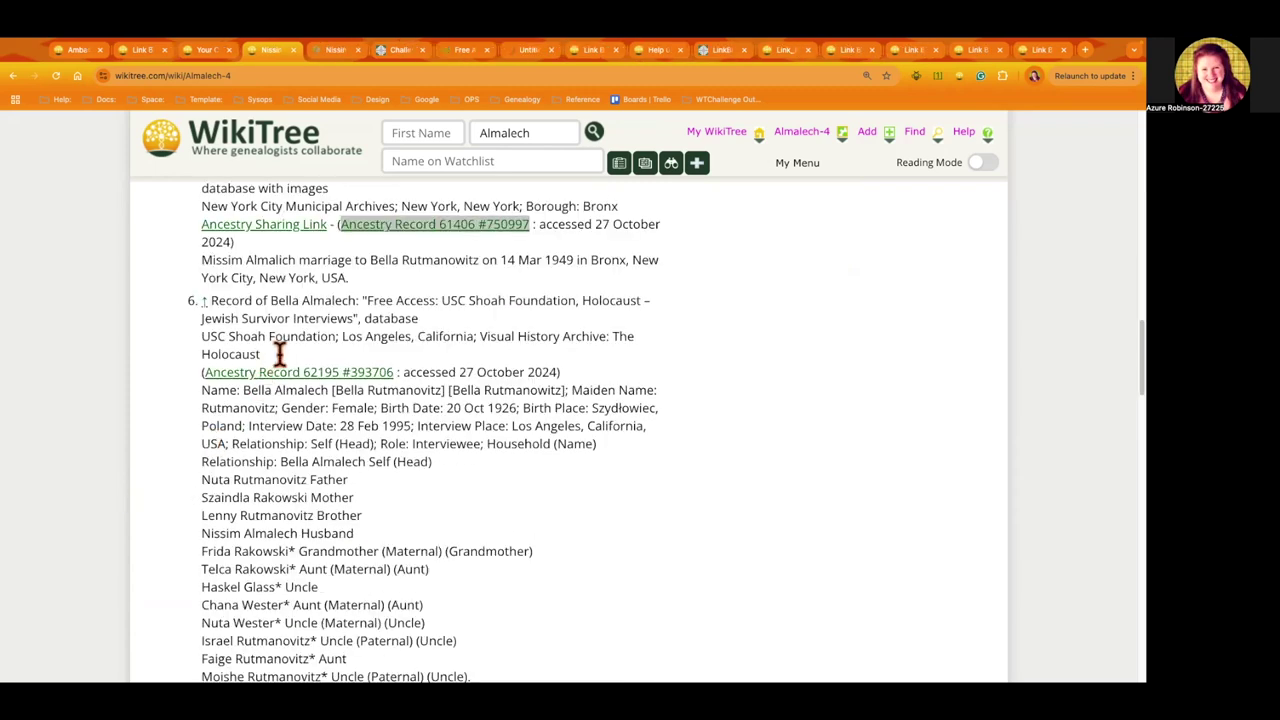
pyautogui.scroll(-3, 70, 458)
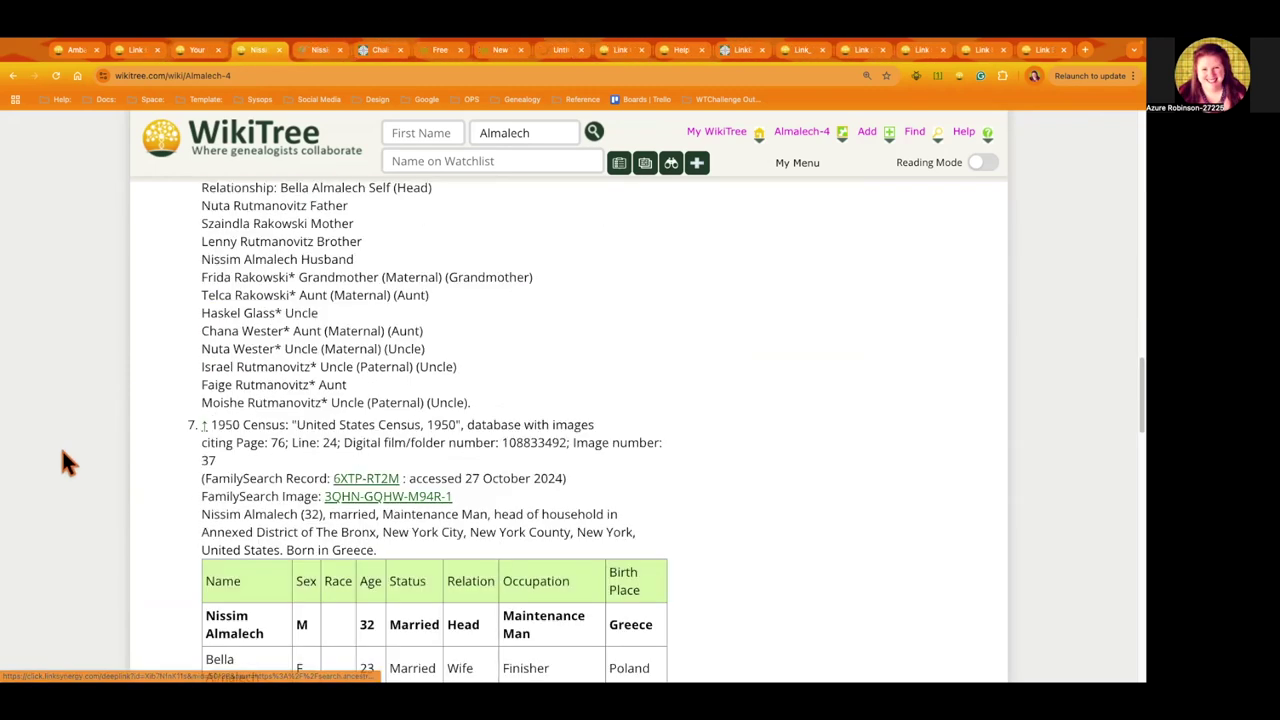
pyautogui.scroll(-6, 59, 445)
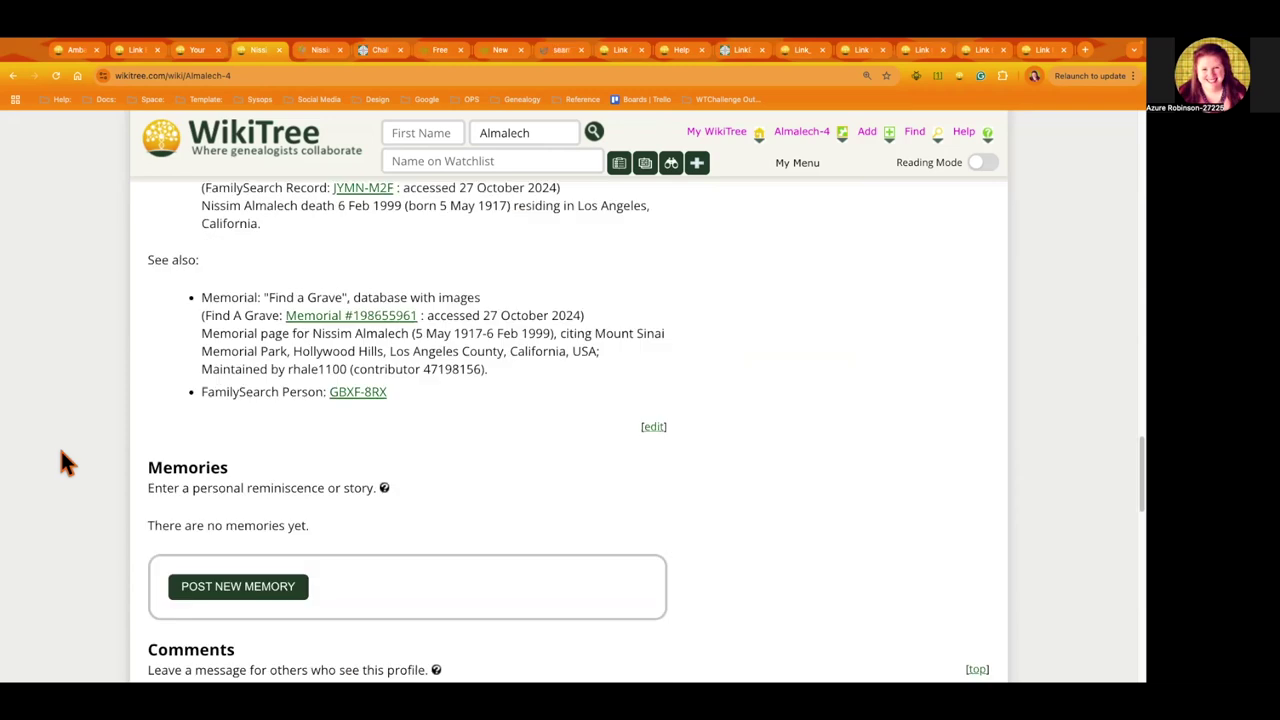
pyautogui.click(385, 330)
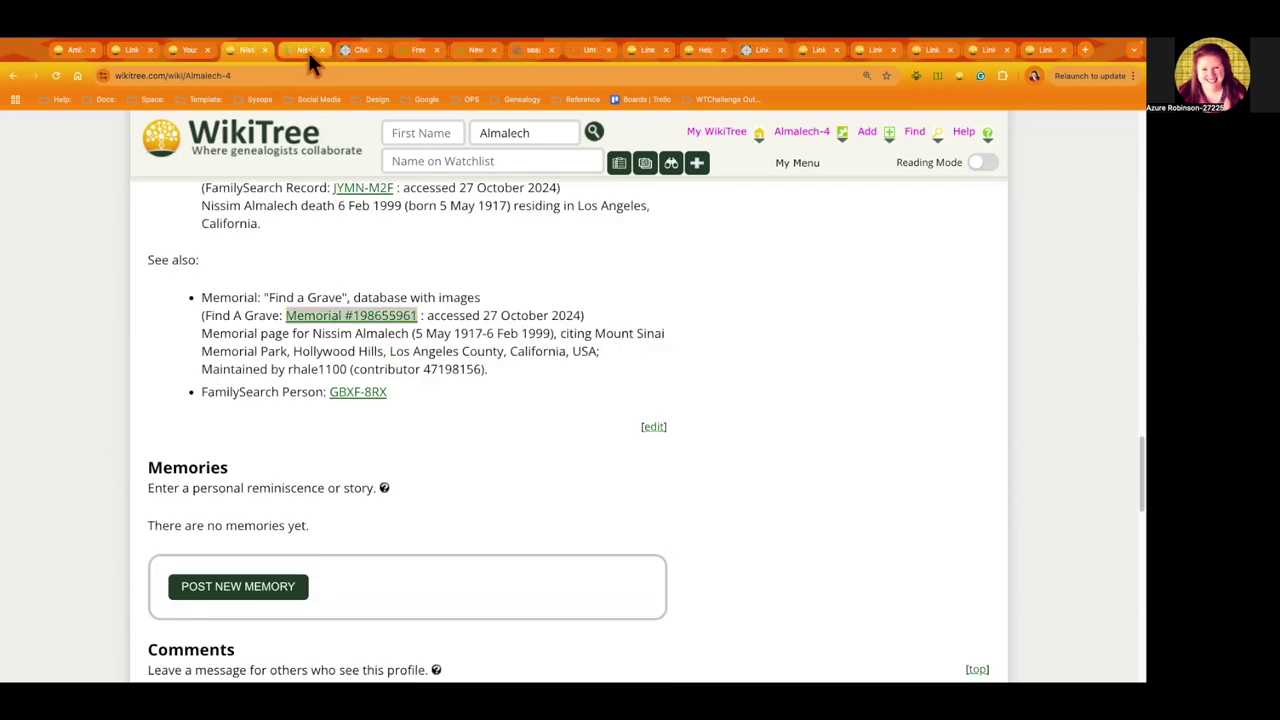
pyautogui.scroll(10, 190, 292)
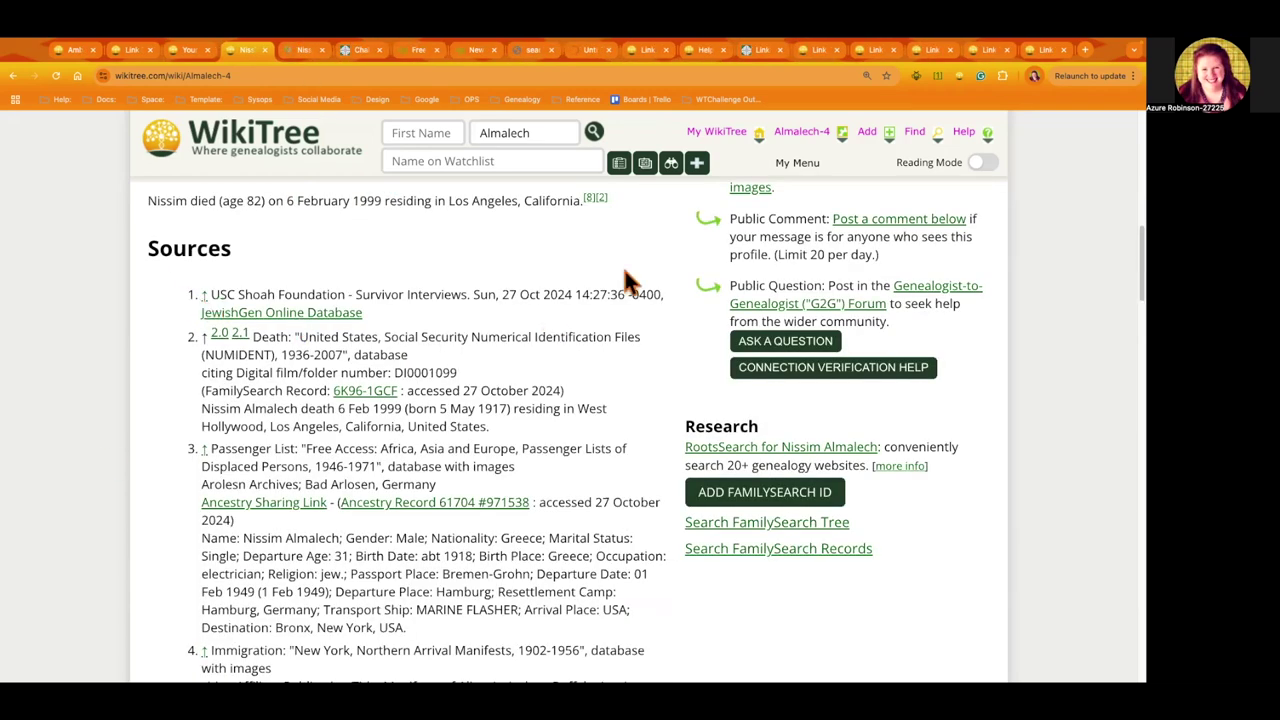
pyautogui.click(305, 50)
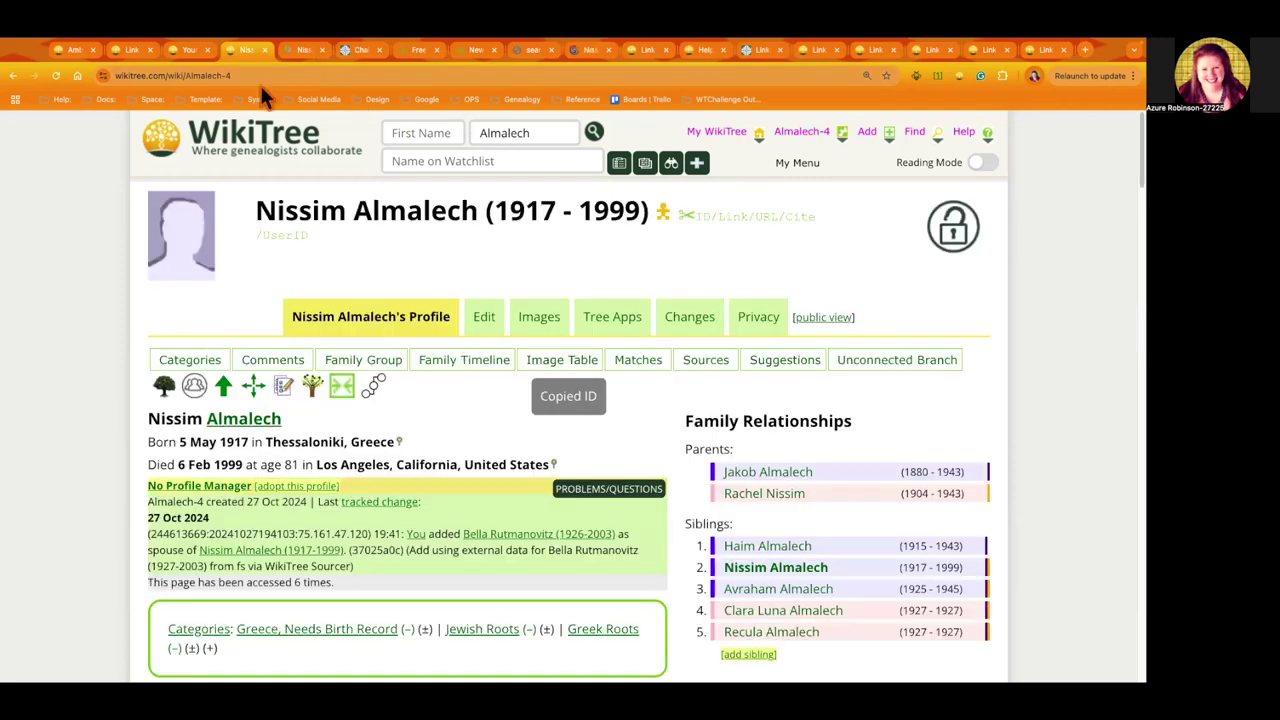
pyautogui.hotkey('ctrl', 'Tab')
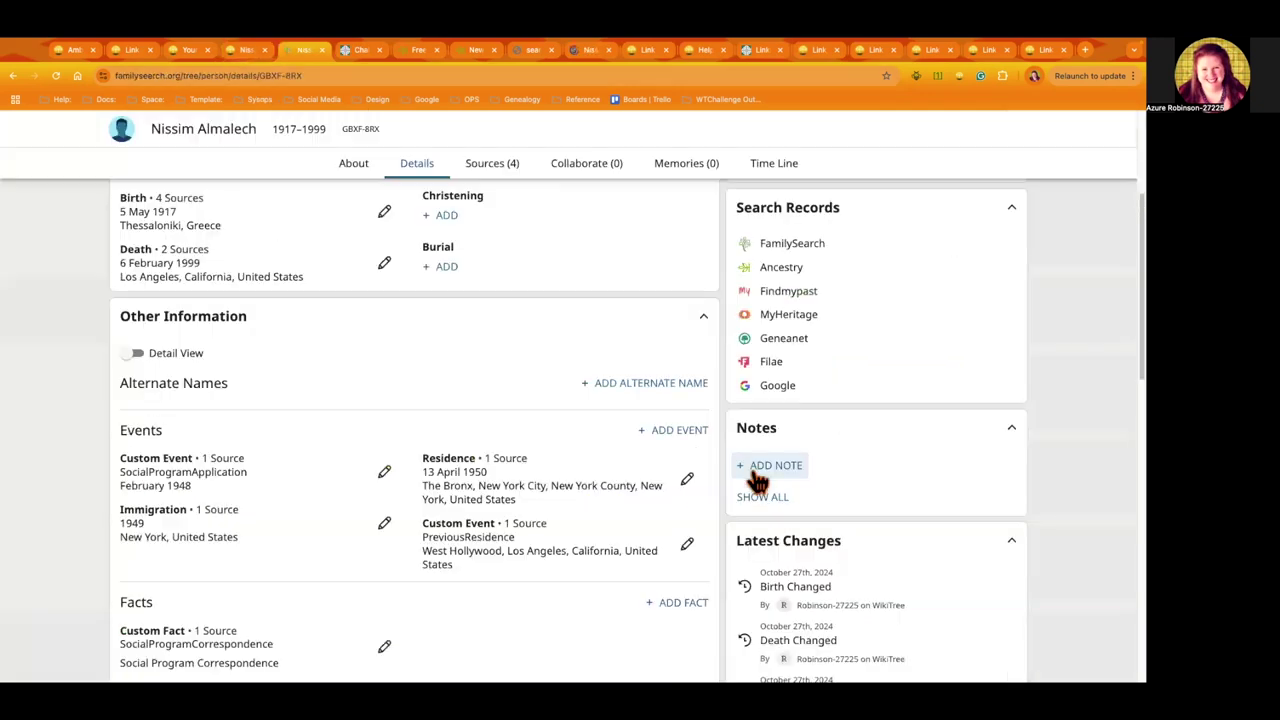
pyautogui.click(770, 466)
pyautogui.write('Almalech-4')
pyautogui.write('on WikiTree')
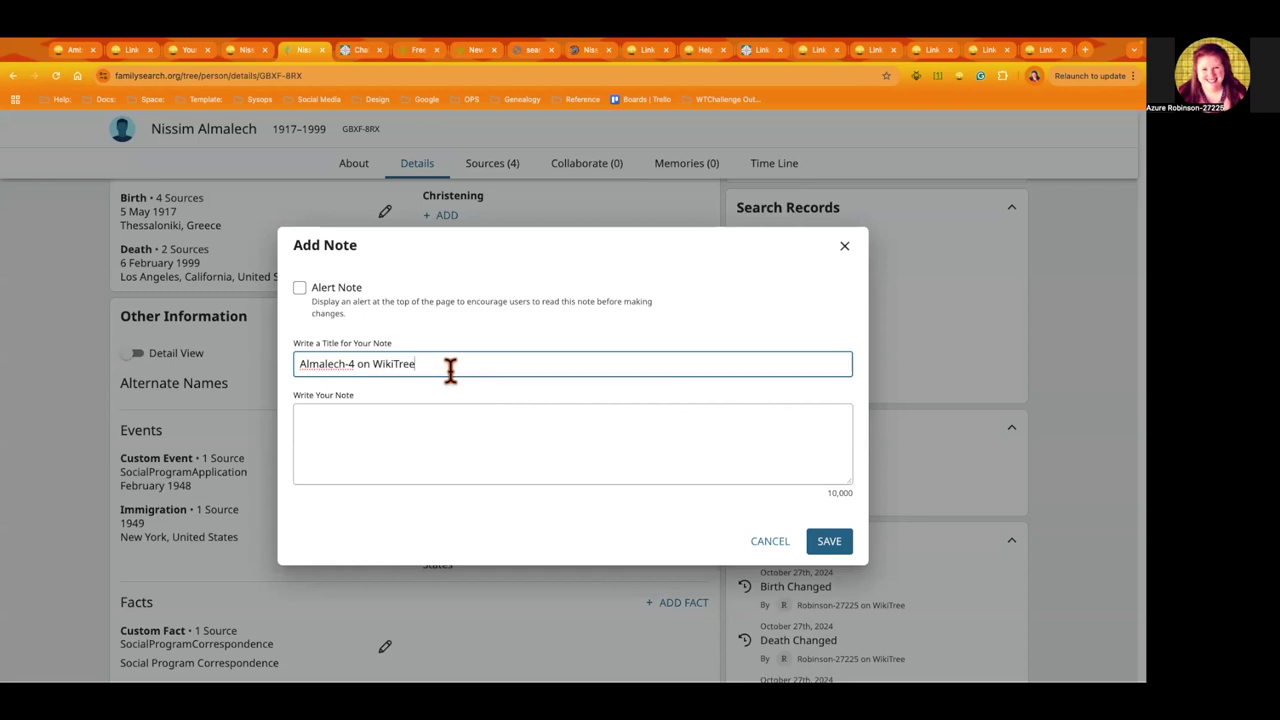
pyautogui.hotkey('ctrl', 'a')
pyautogui.hotkey('ctrl', 'c')
pyautogui.moveTo(530, 440); pyautogui.dragTo(520, 440)
pyautogui.click(826, 541)
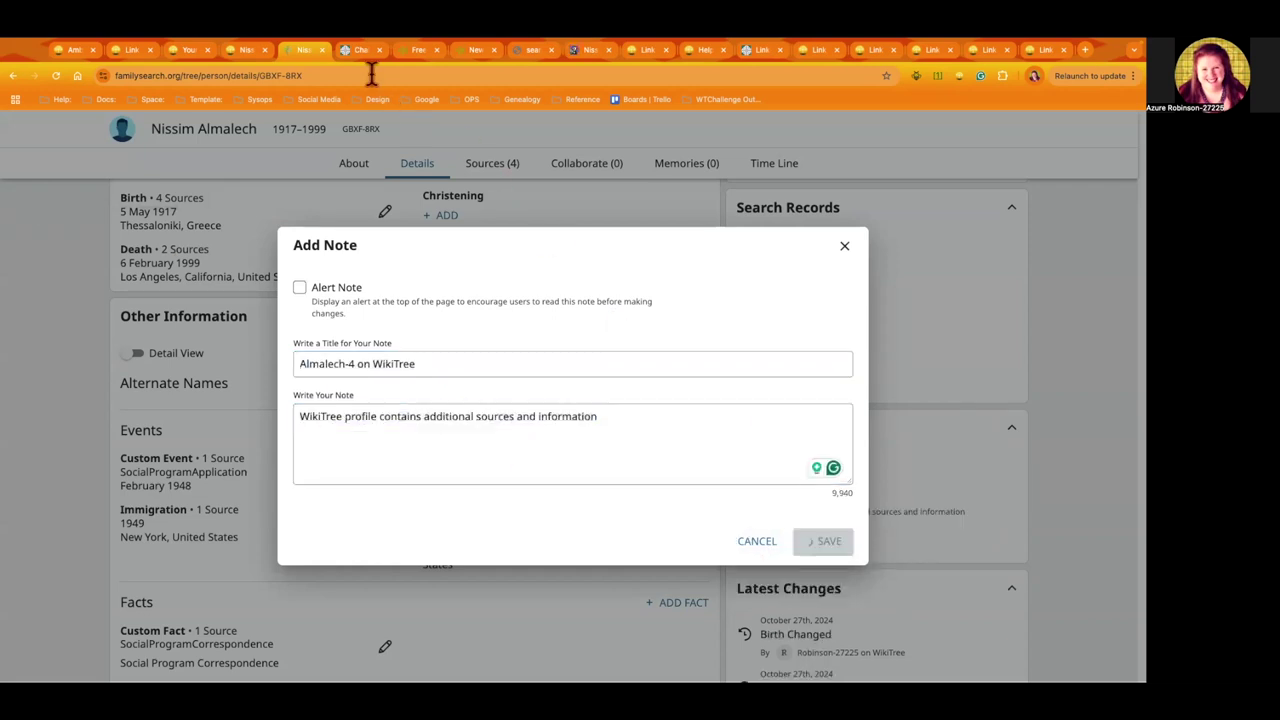
# Post the comment 'Almalech-4 on WikiTree' on the Ancestry passenger list record.
pyautogui.click(402, 51)
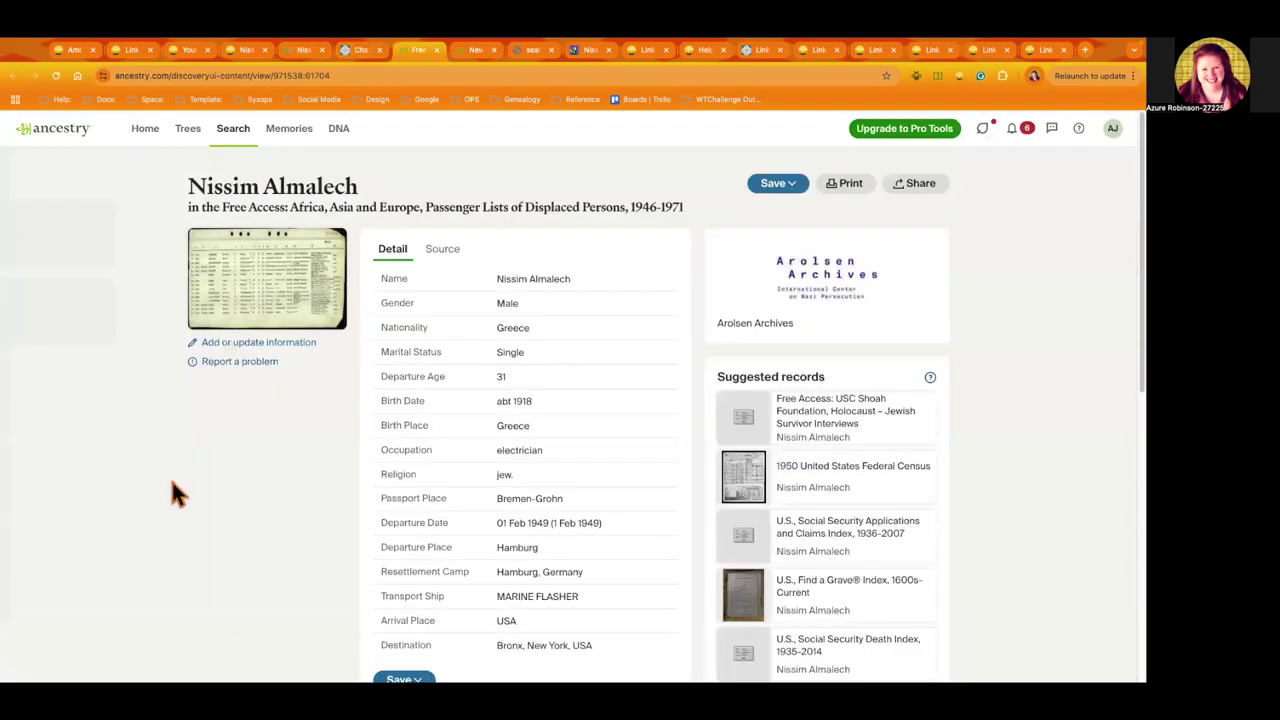
pyautogui.scroll(-2, 173, 497)
pyautogui.scroll(2, 143, 300)
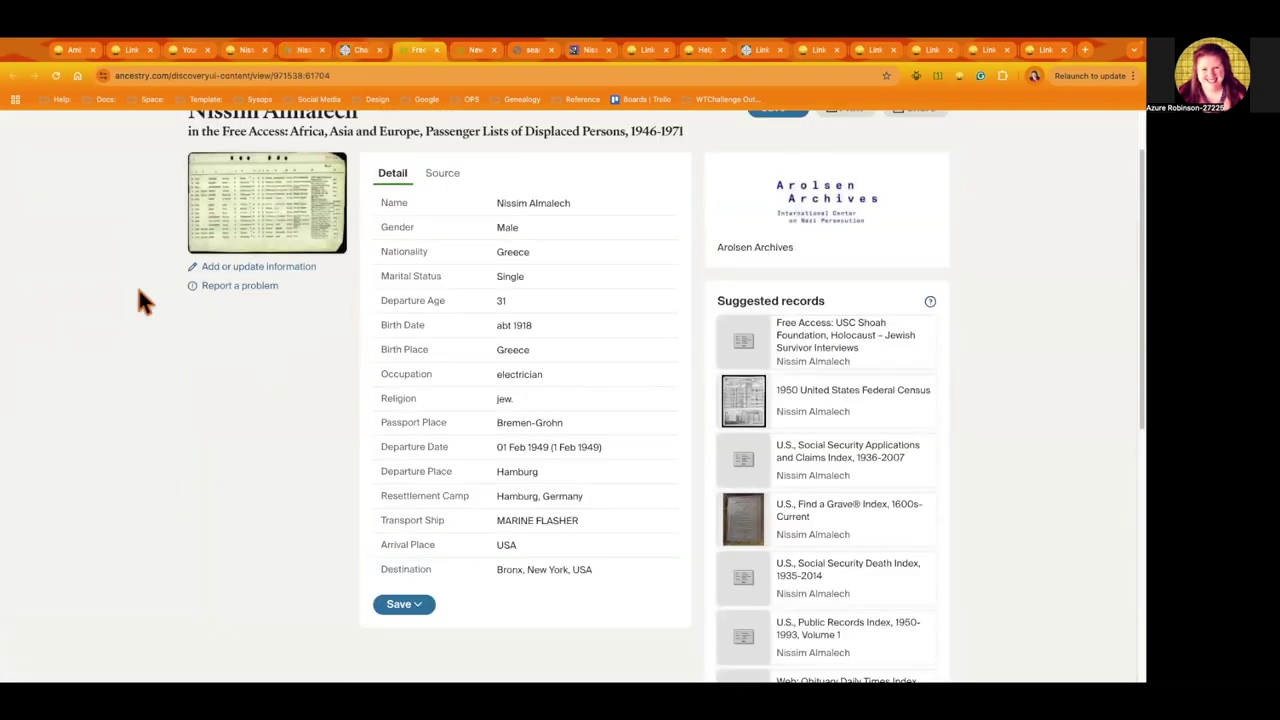
pyautogui.scroll(-5, 240, 550)
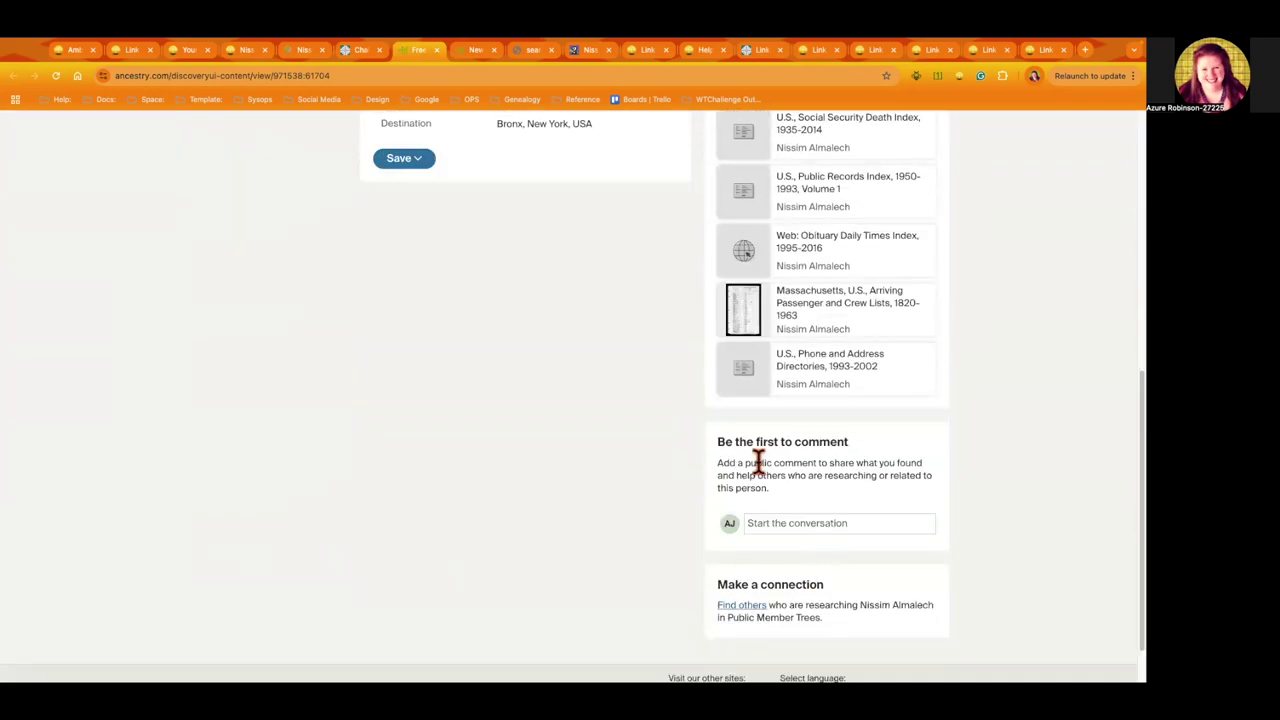
pyautogui.click(775, 523)
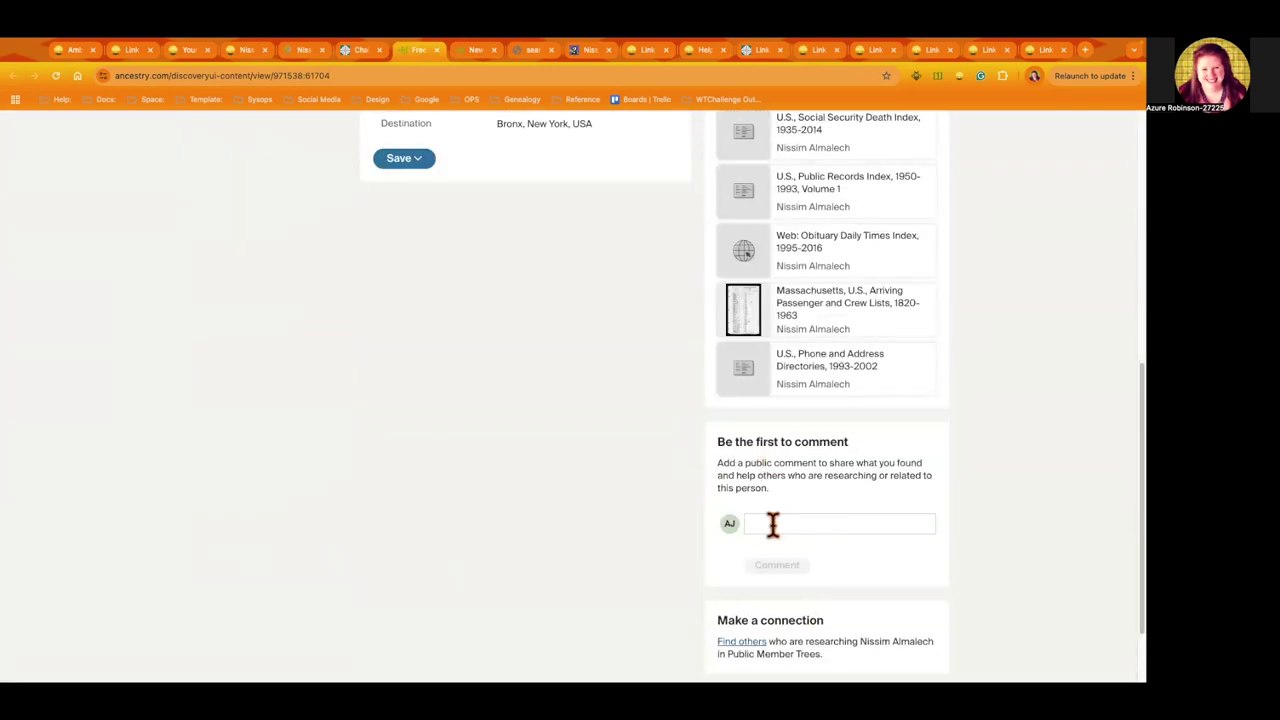
pyautogui.hotkey('ctrl', 'v')
pyautogui.scroll(-1, 772, 500)
pyautogui.click(774, 474)
pyautogui.click(460, 52)
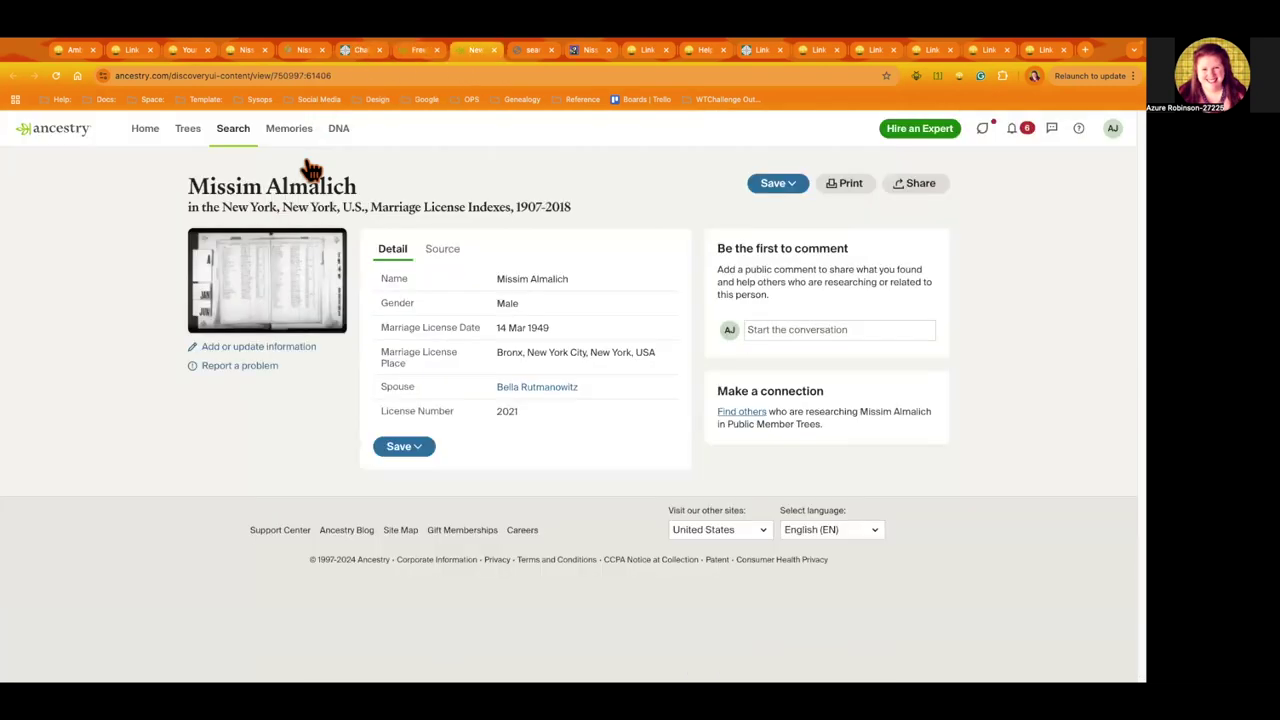
pyautogui.click(766, 330)
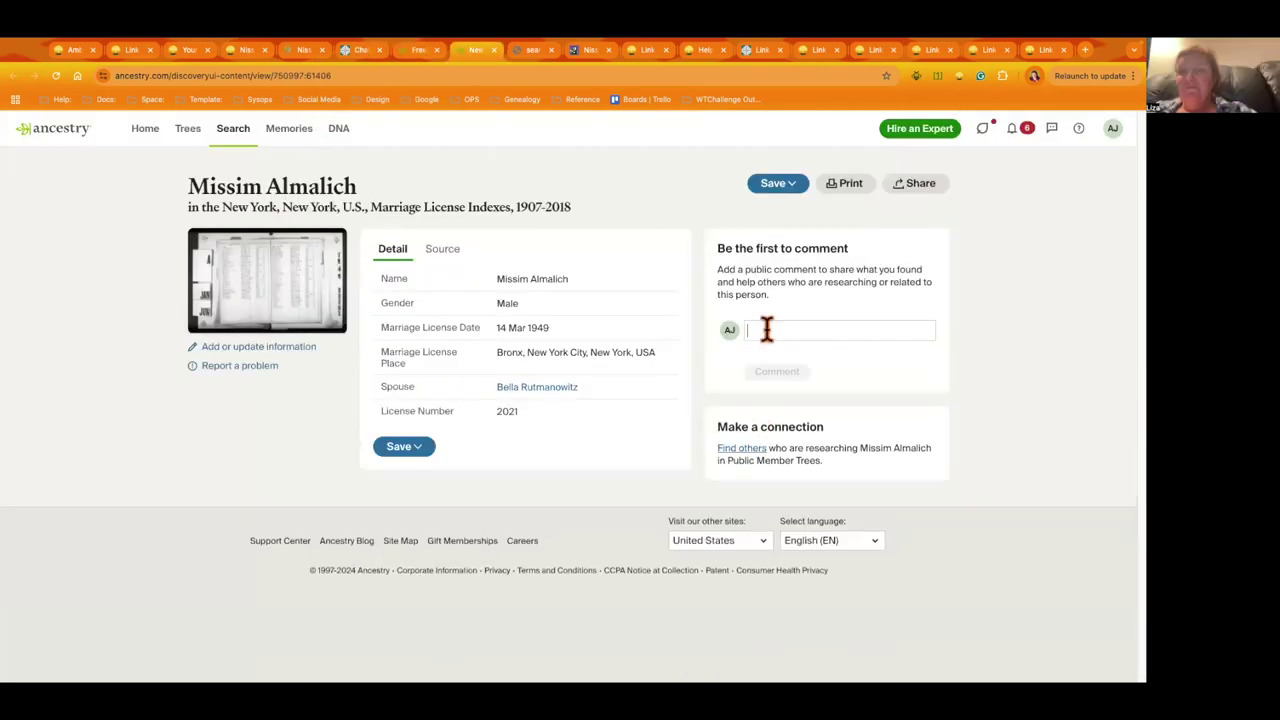
pyautogui.hotkey('ctrl', 'v')
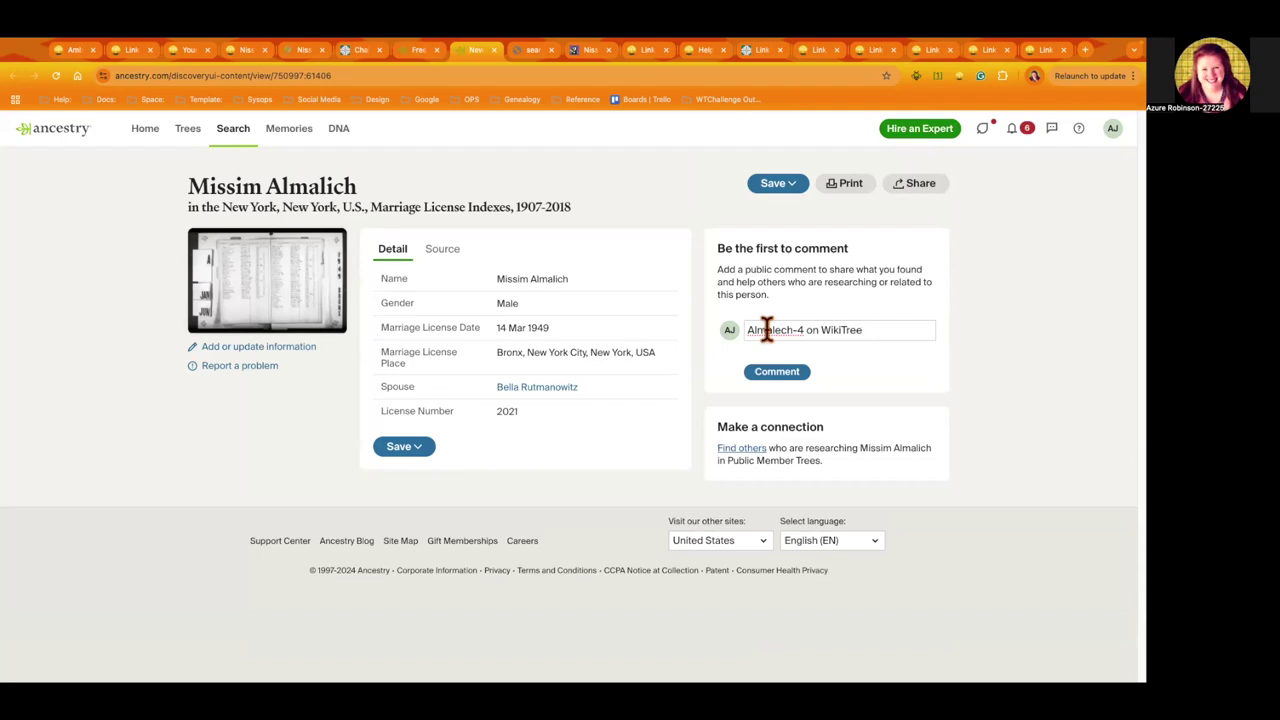
pyautogui.click(776, 385)
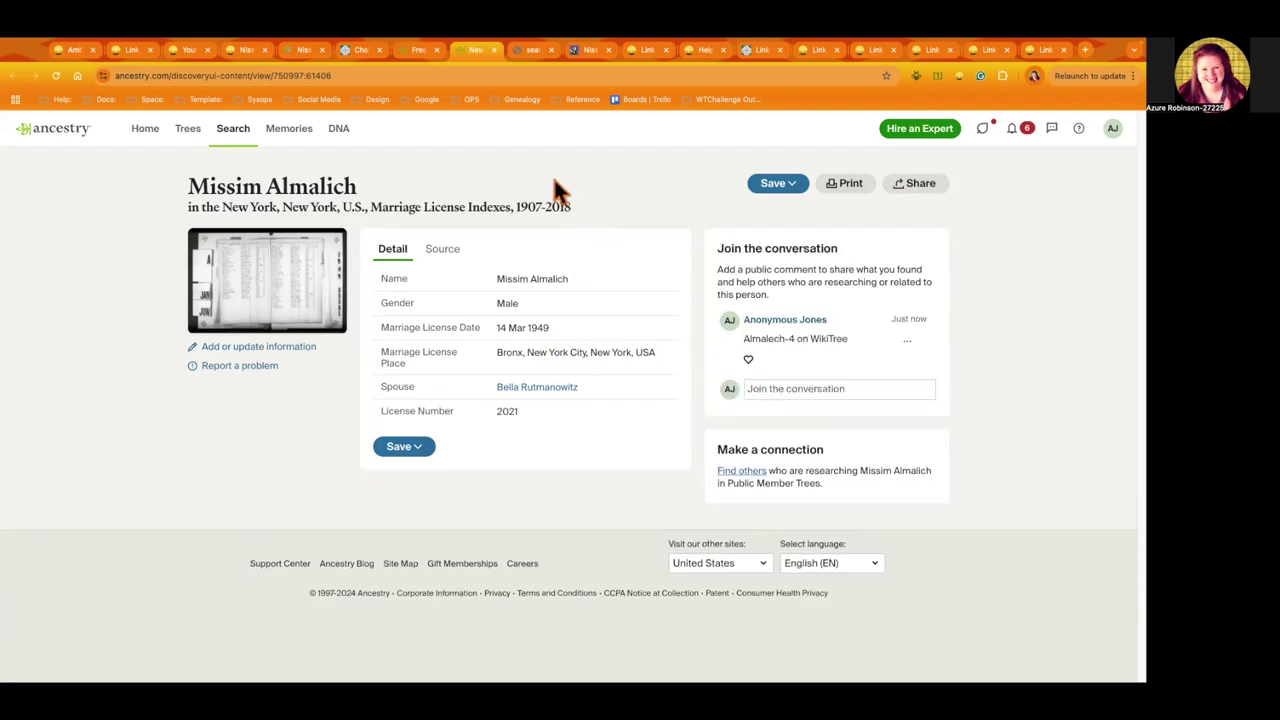
# Comment 'Almalech-4 on WikiTree' on Bella Almalech's Coroner's Inquest Index record, then show Nissim's Find a Grave memorial.
pyautogui.click(528, 56)
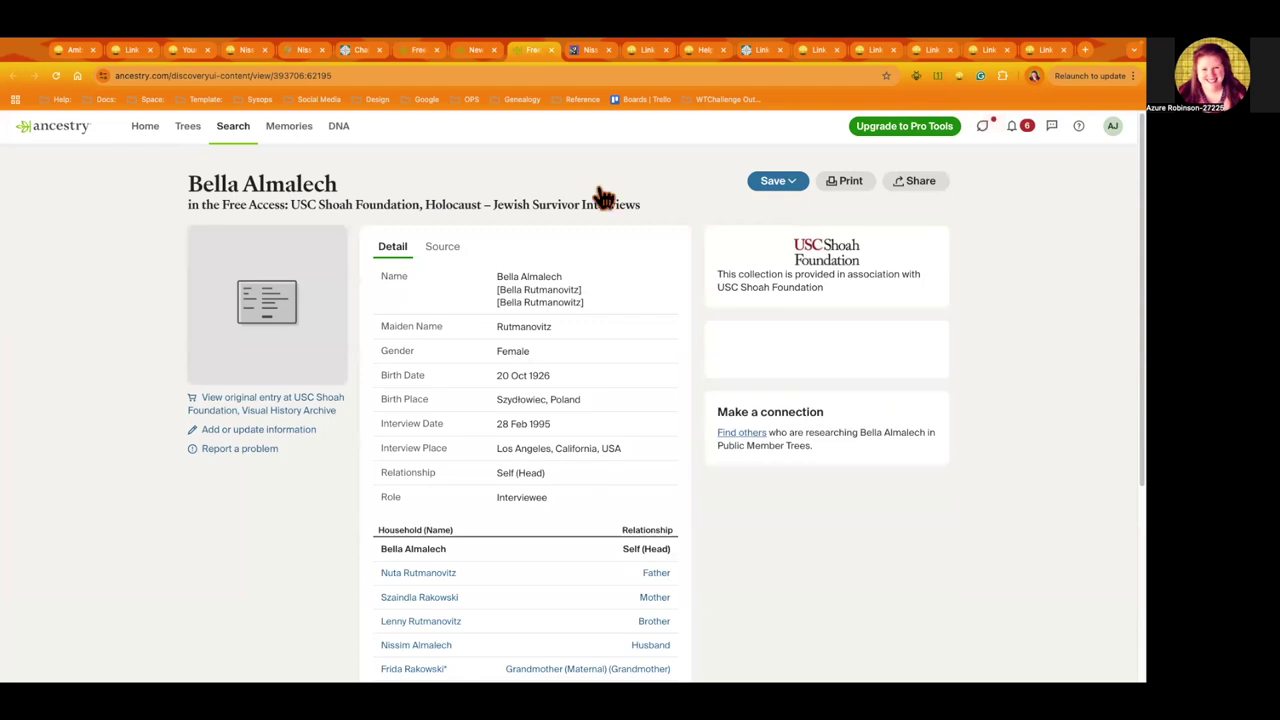
pyautogui.scroll(-1, 600, 194)
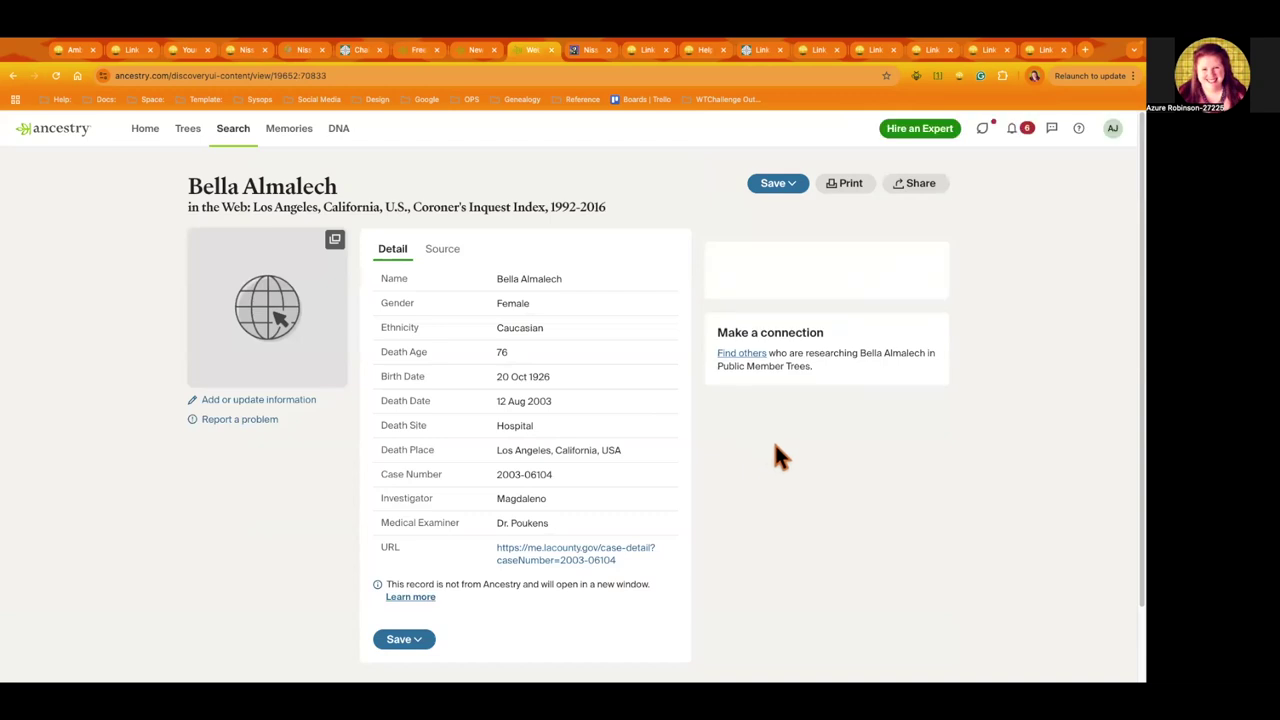
pyautogui.click(770, 562)
pyautogui.hotkey('ctrl', 'v')
pyautogui.click(770, 604)
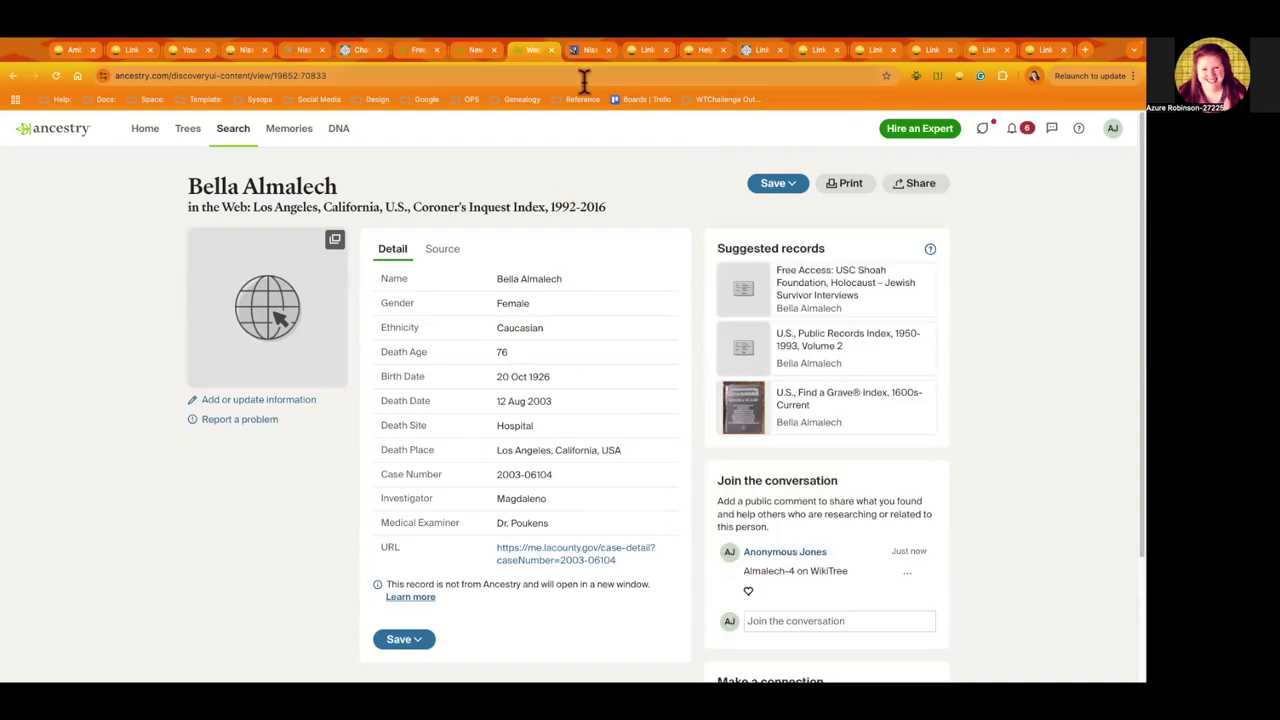
pyautogui.click(588, 57)
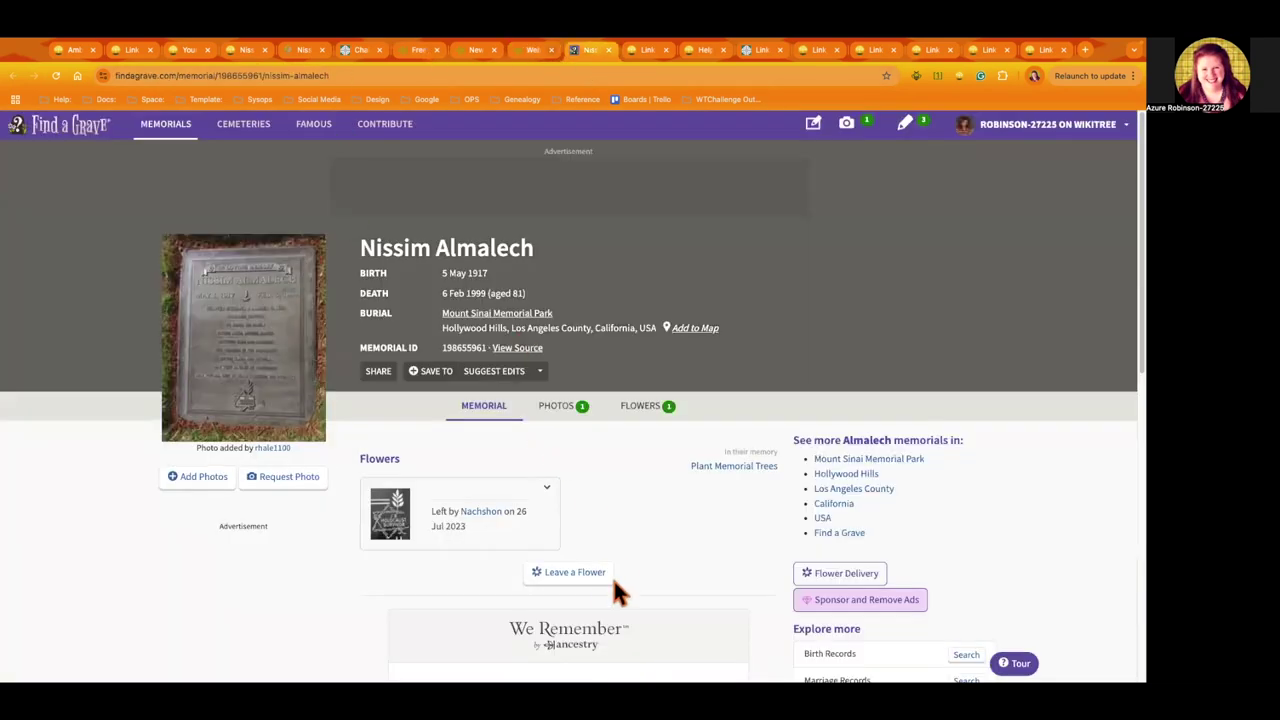
pyautogui.click(565, 575)
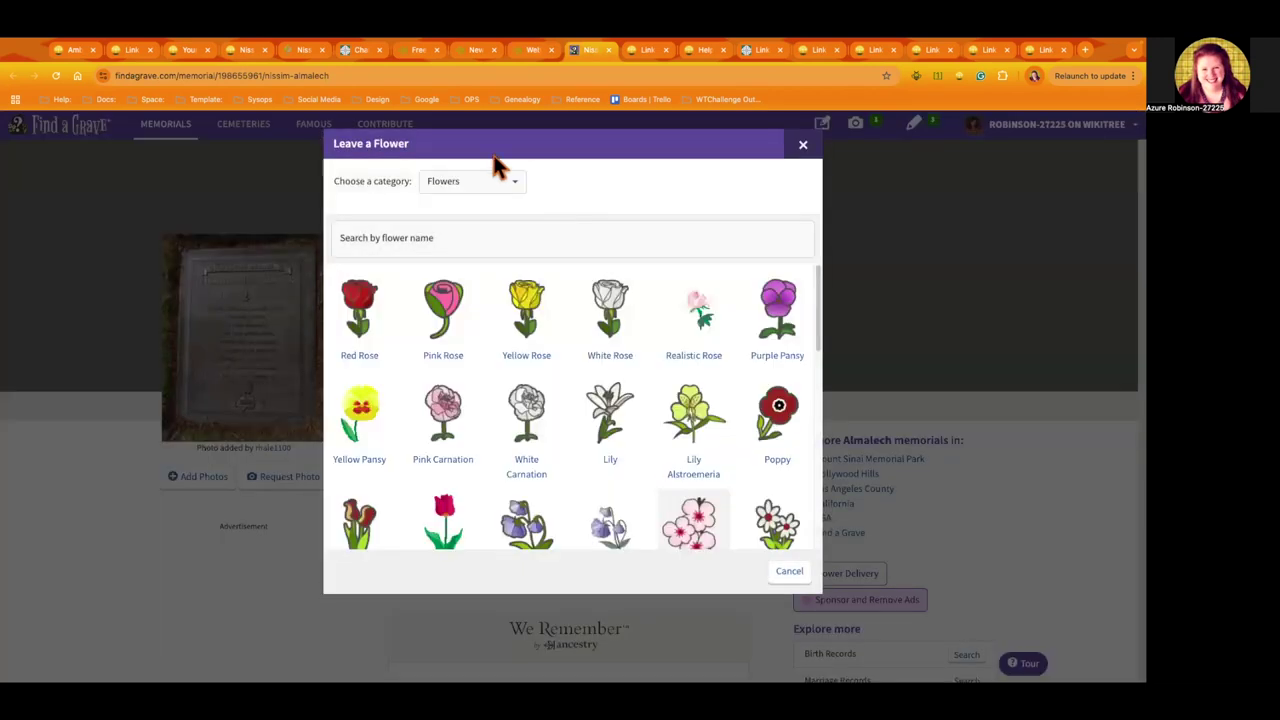
pyautogui.click(488, 190)
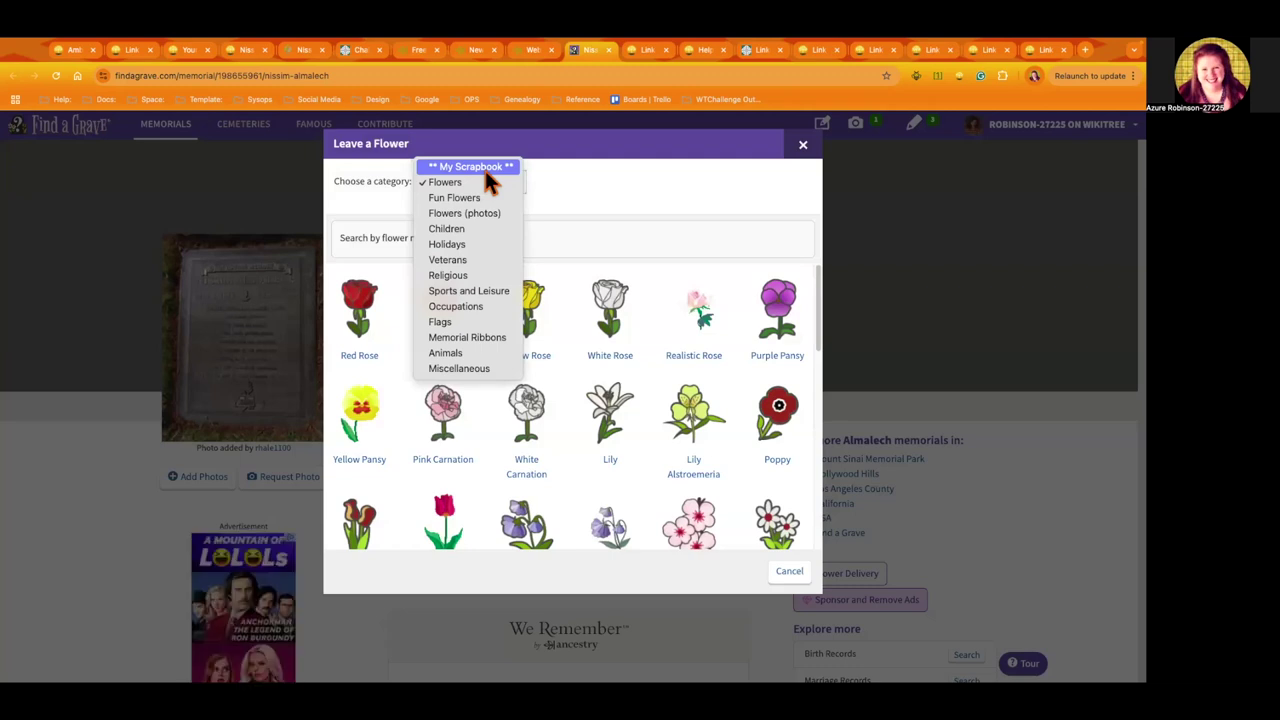
pyautogui.click(484, 167)
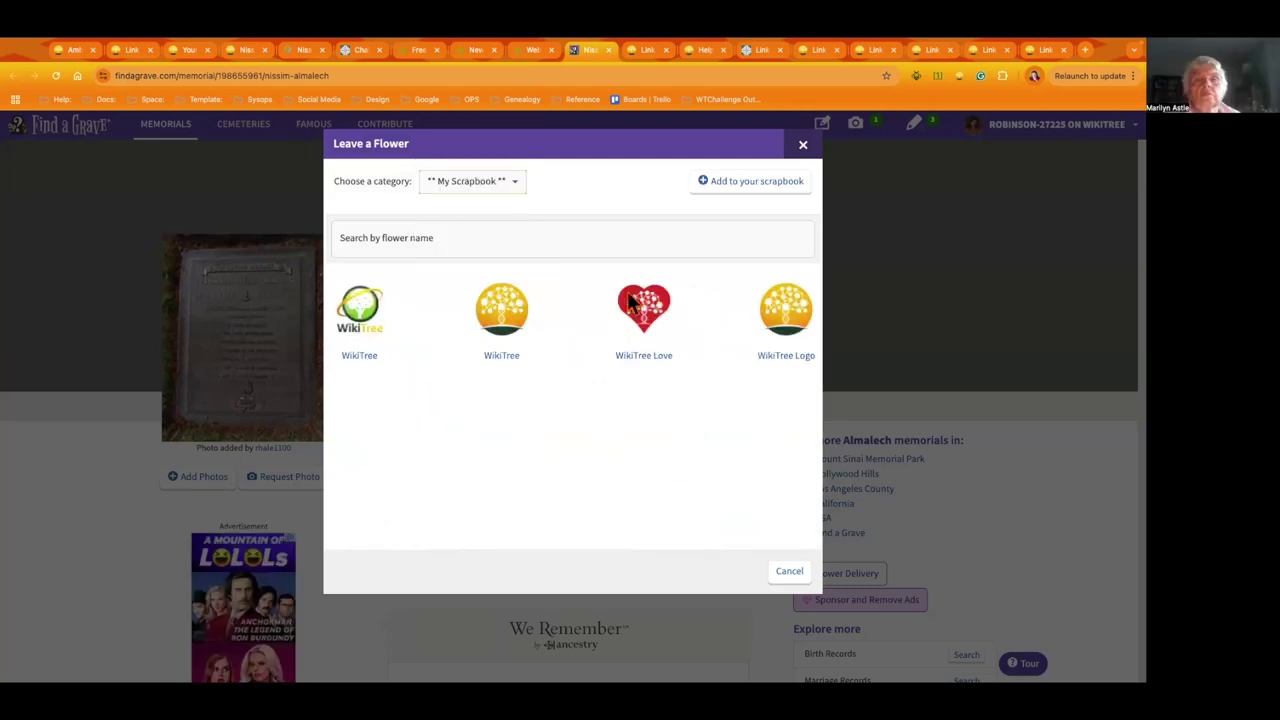
pyautogui.click(632, 308)
pyautogui.click(537, 221)
pyautogui.write('Almalech on WikiTree')
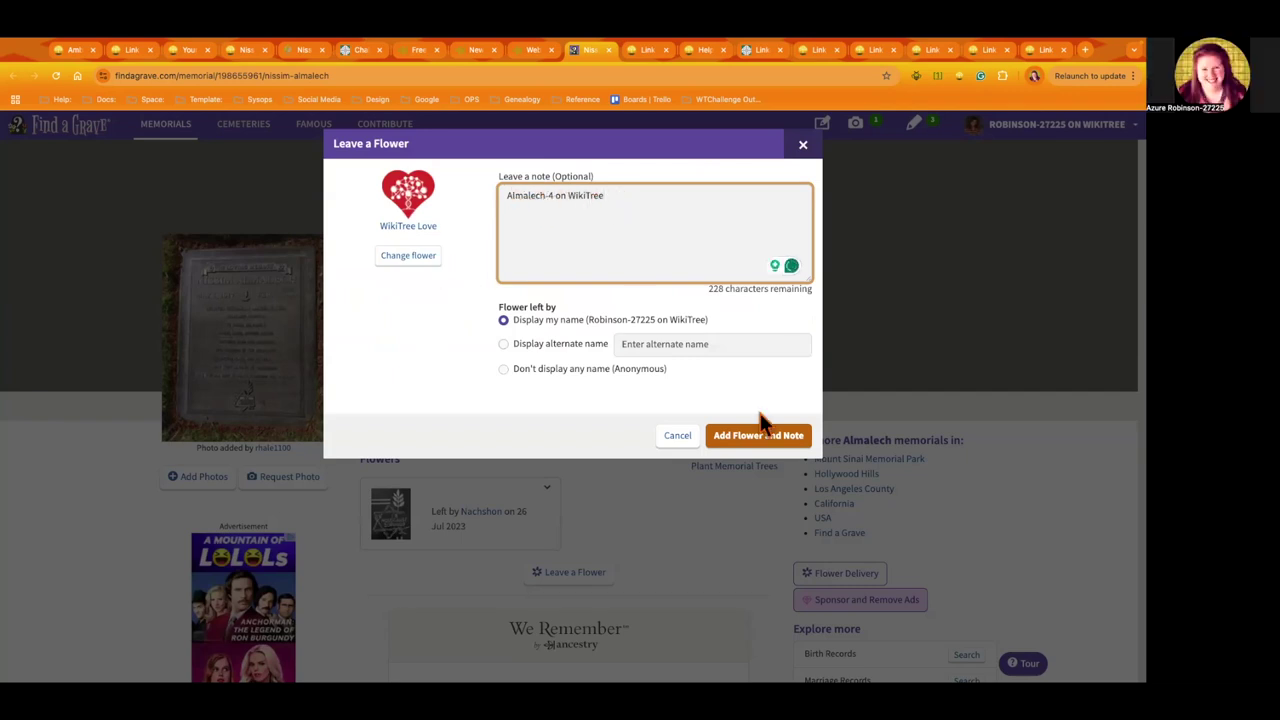
pyautogui.click(750, 441)
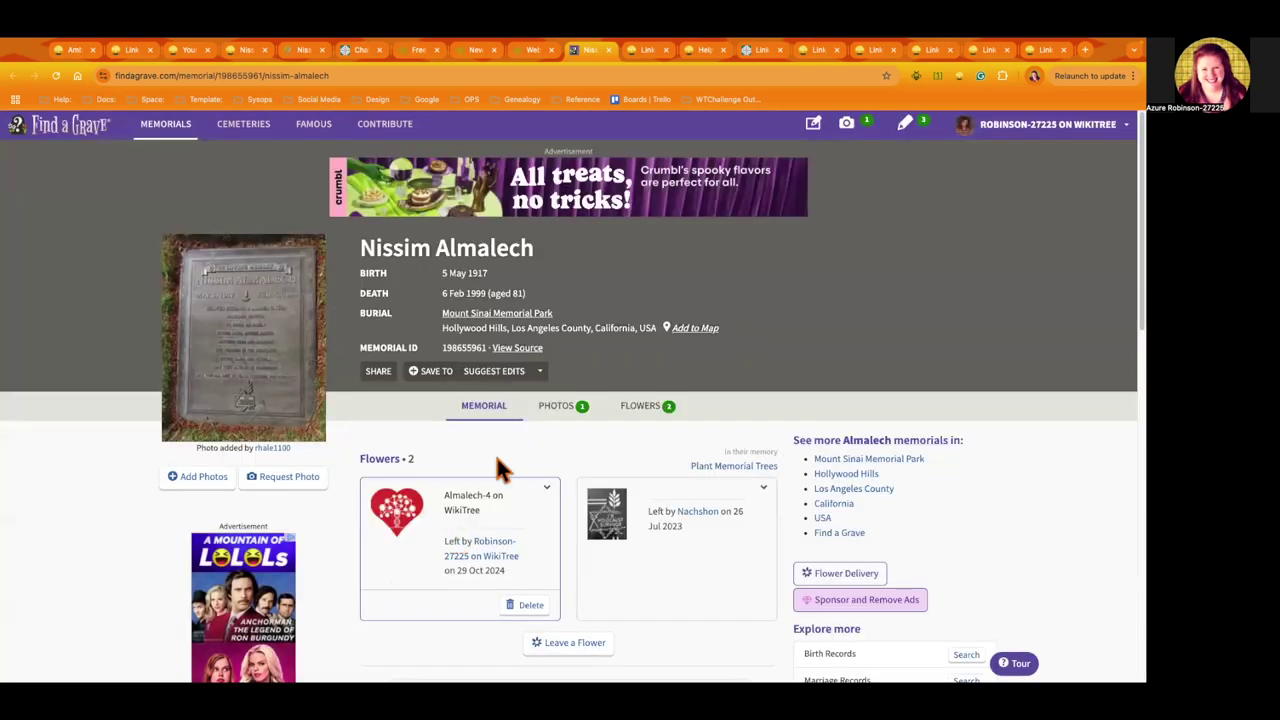
pyautogui.scroll(-1, 477, 507)
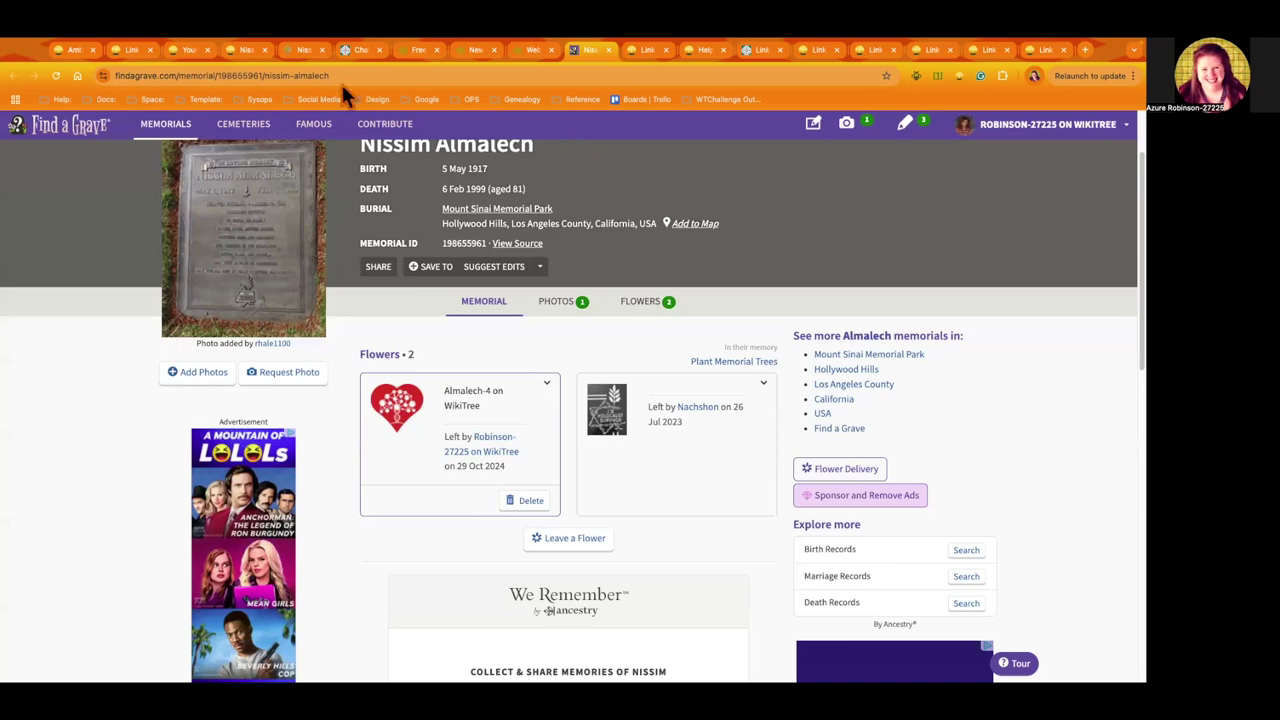
pyautogui.click(240, 50)
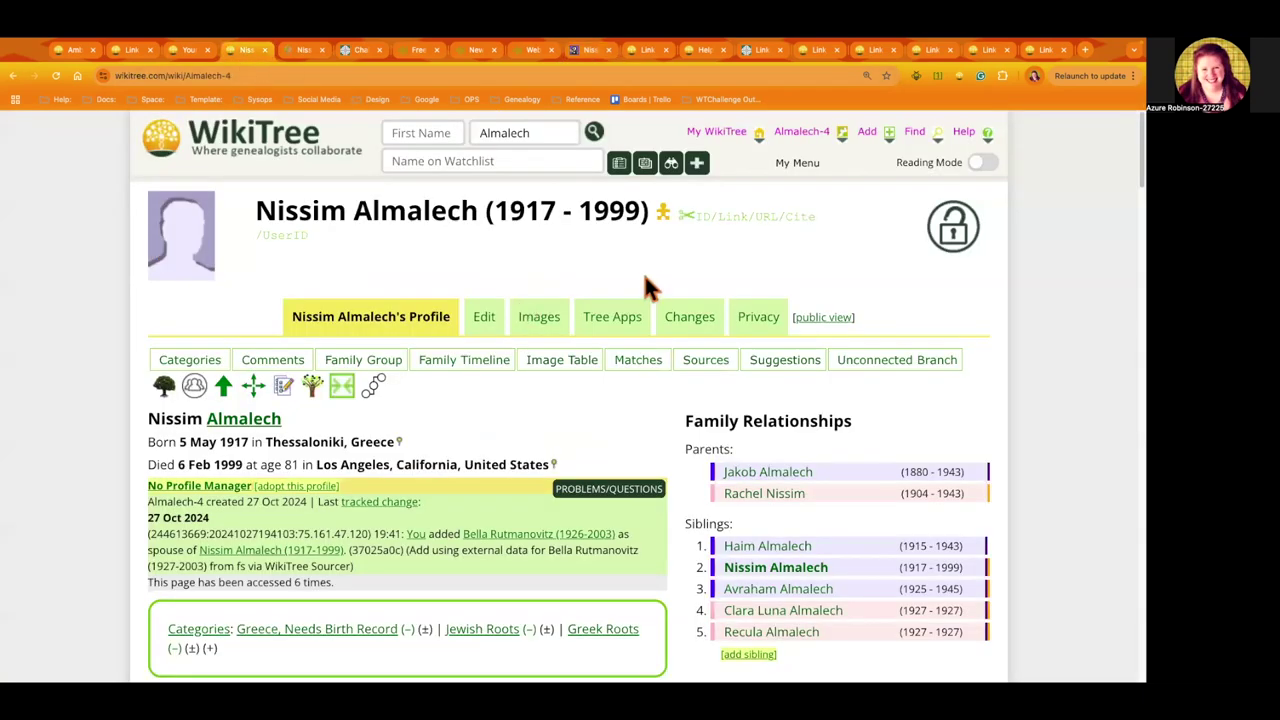
# Log a Link Builders Challenge point commented 'FindAGrave FamilySearch Ancestry' in the profile's Challenge Tracker.
pyautogui.moveTo(805, 155)
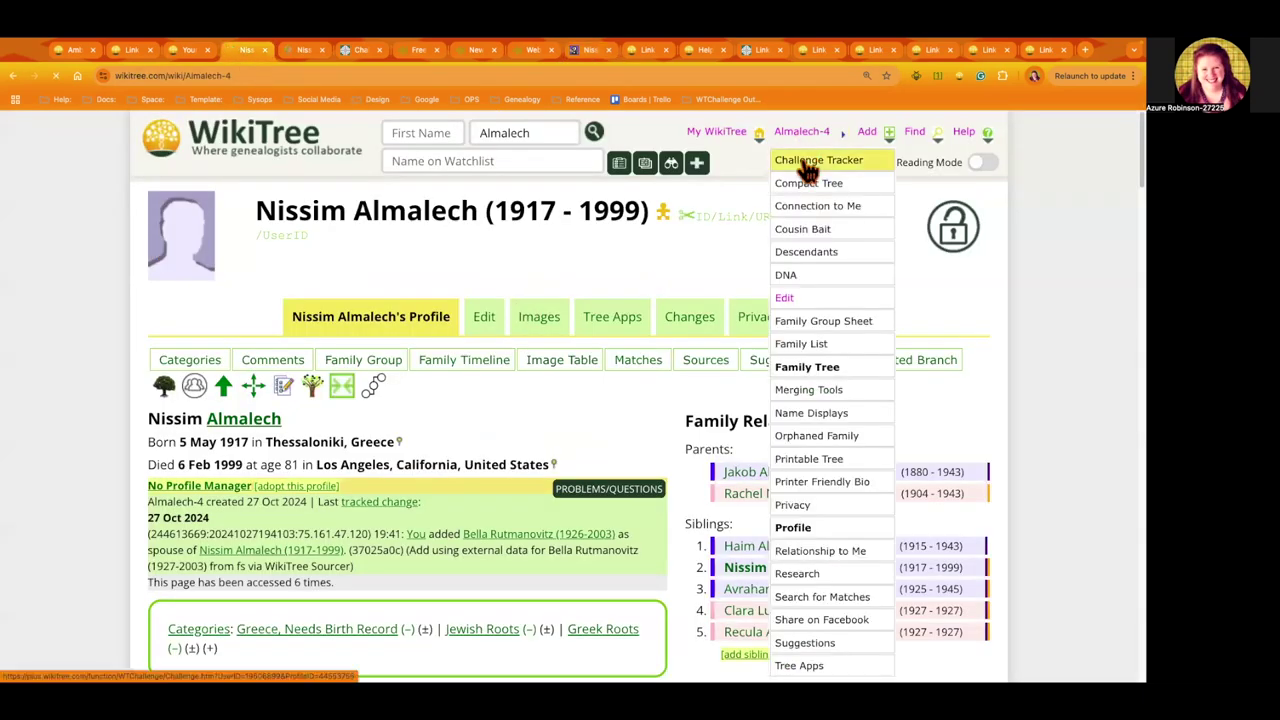
pyautogui.click(808, 165)
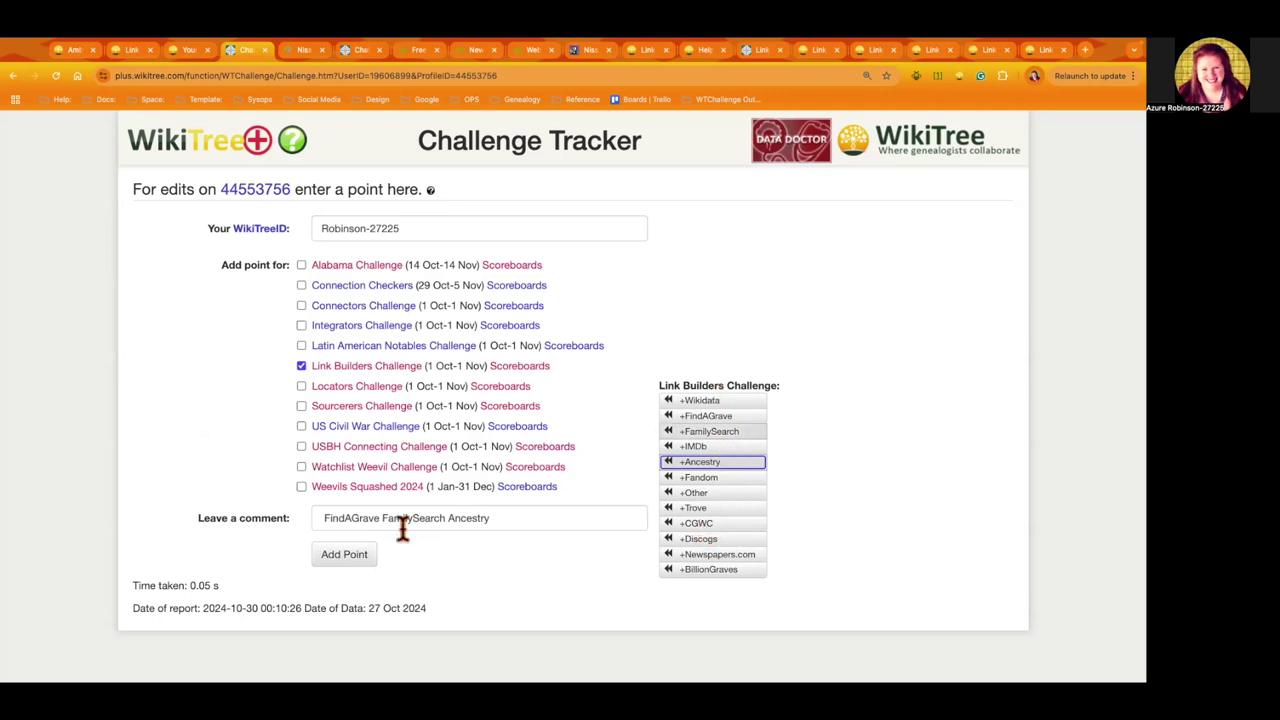
pyautogui.click(350, 560)
pyautogui.click(935, 352)
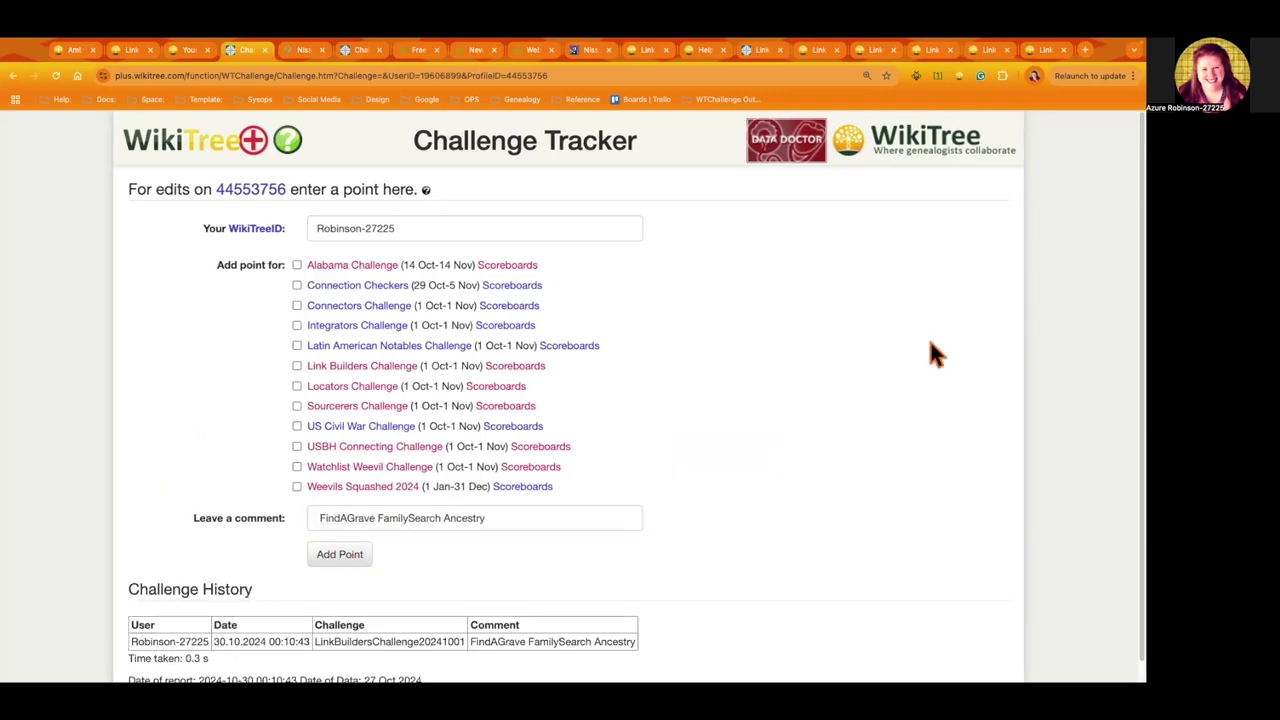
pyautogui.click(128, 50)
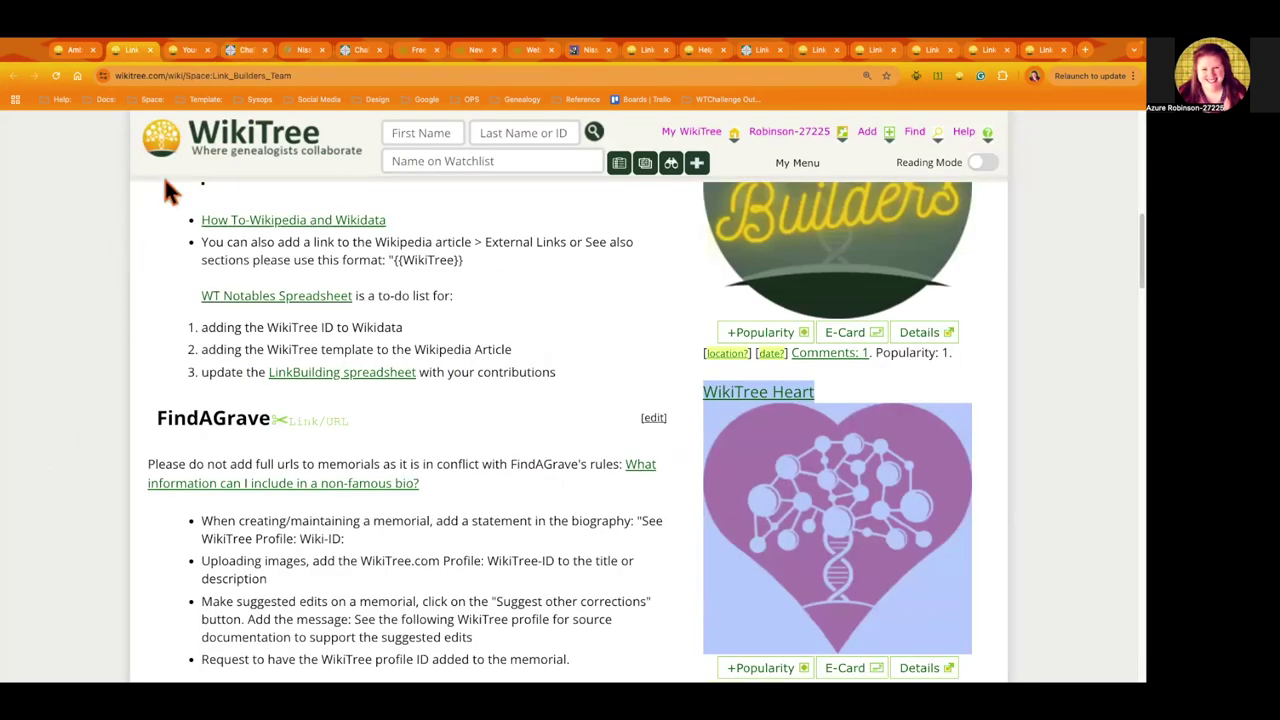
# Go to the Link Builders Challenge page, close the image overlay, and read the How to participate steps.
pyautogui.click(824, 57)
pyautogui.click(636, 54)
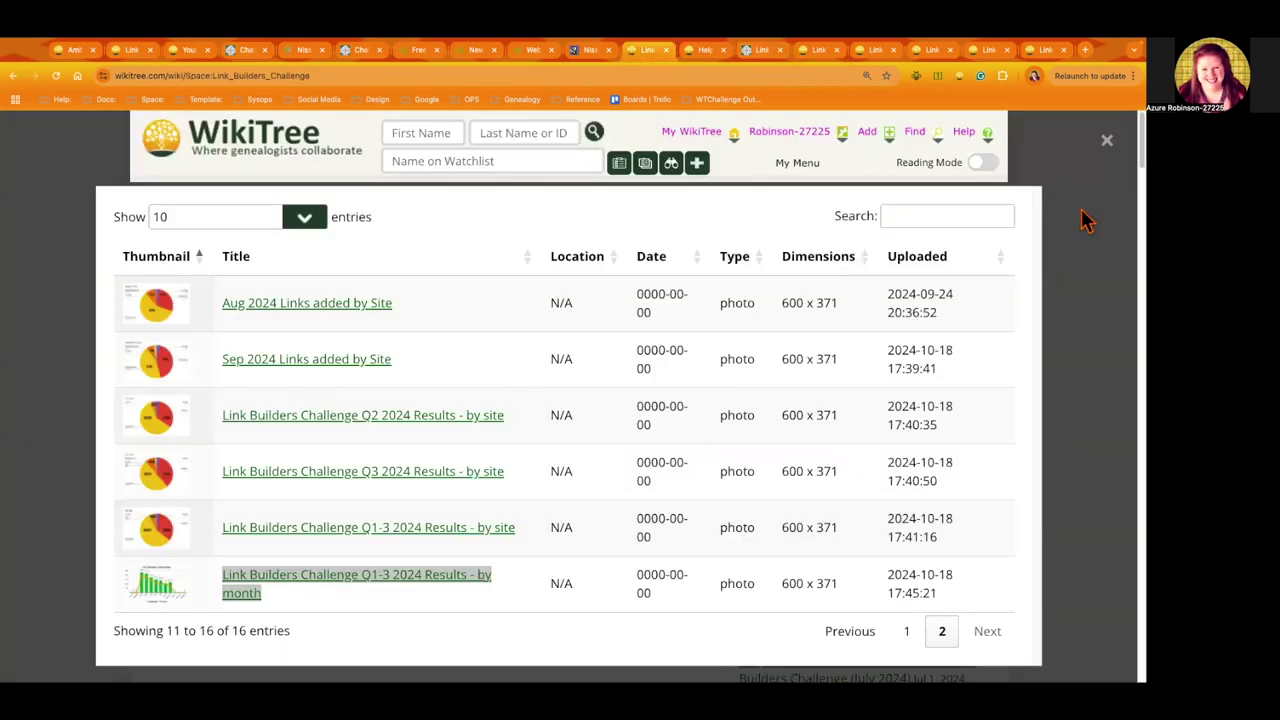
pyautogui.click(1107, 141)
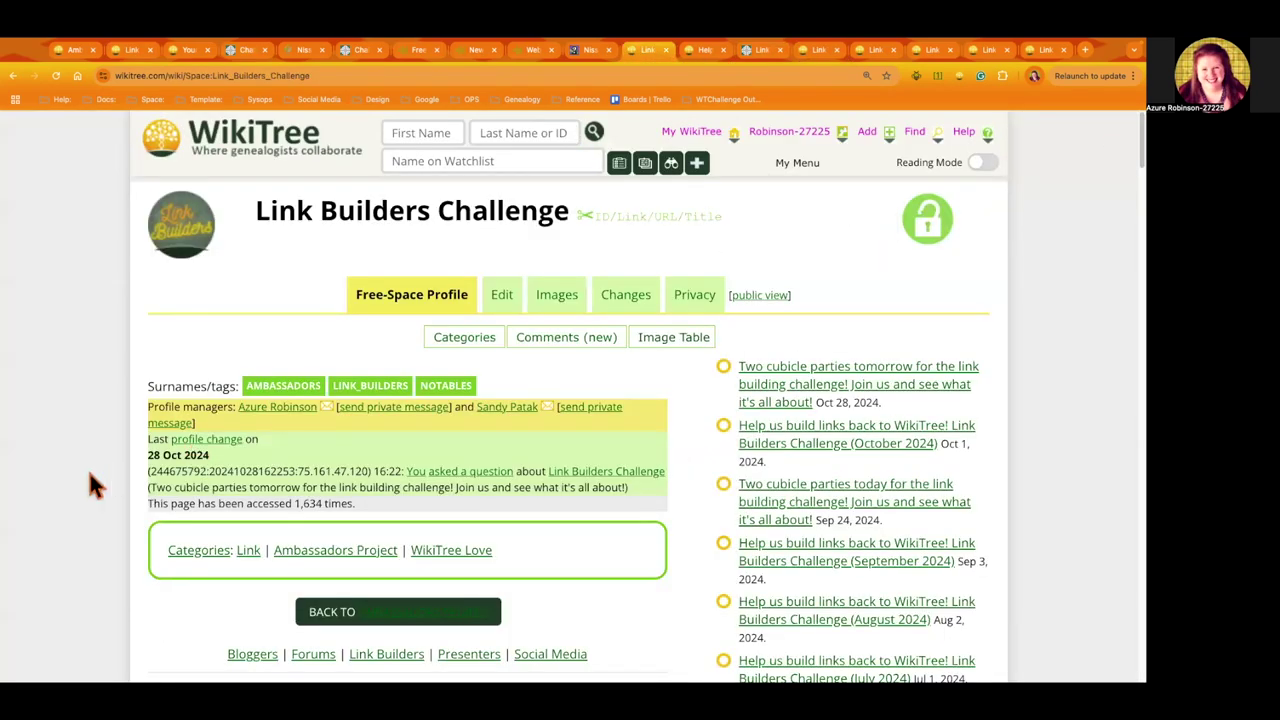
pyautogui.scroll(-3, 103, 516)
pyautogui.scroll(-5, 70, 530)
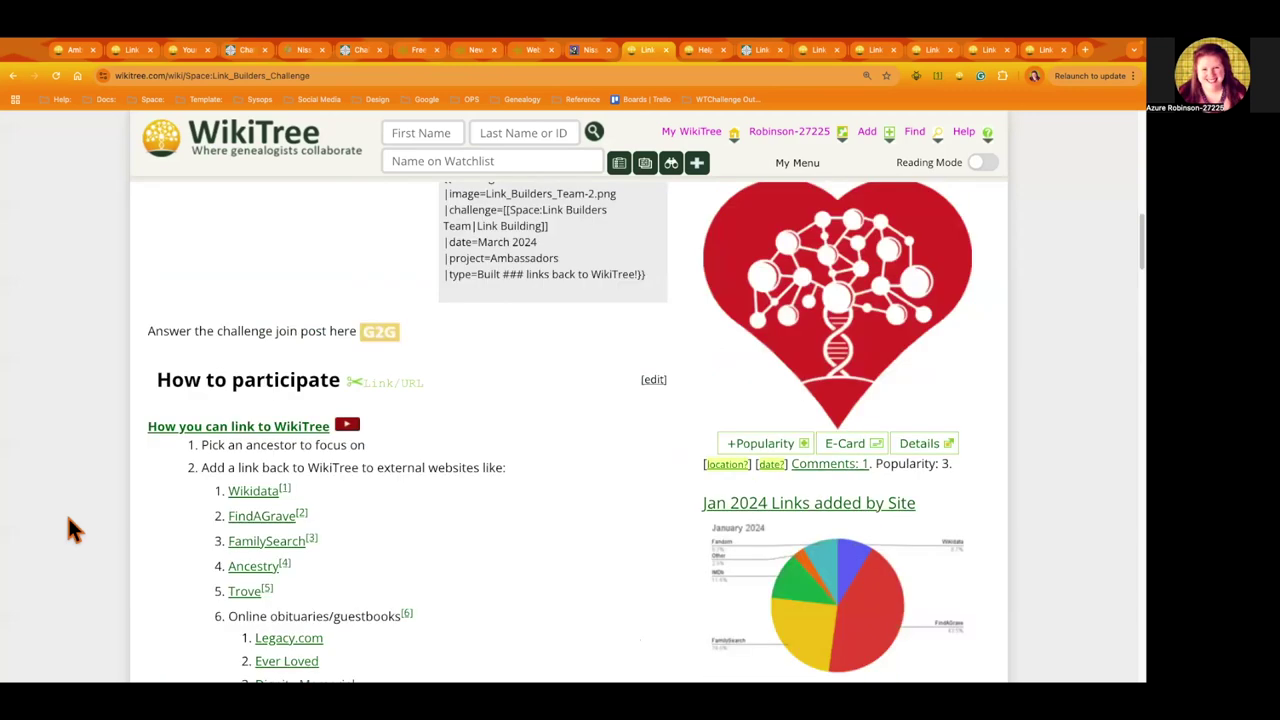
pyautogui.scroll(-2, 67, 533)
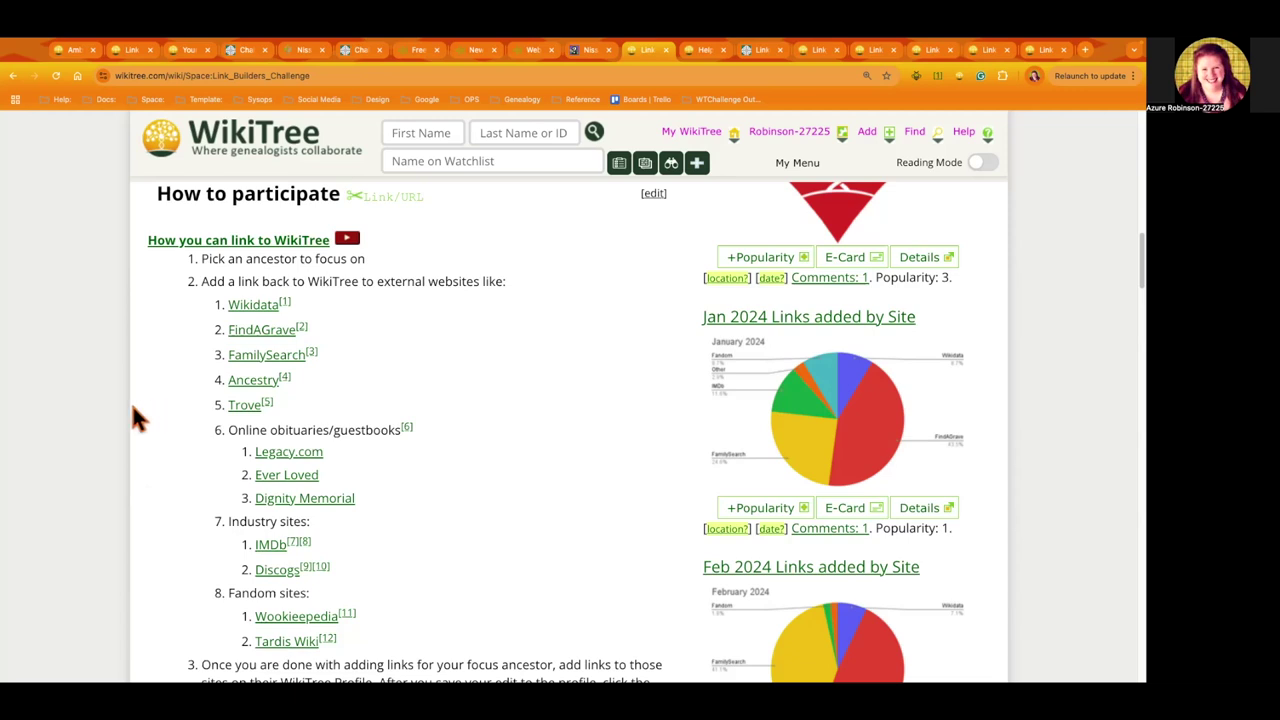
pyautogui.scroll(-2, 130, 417)
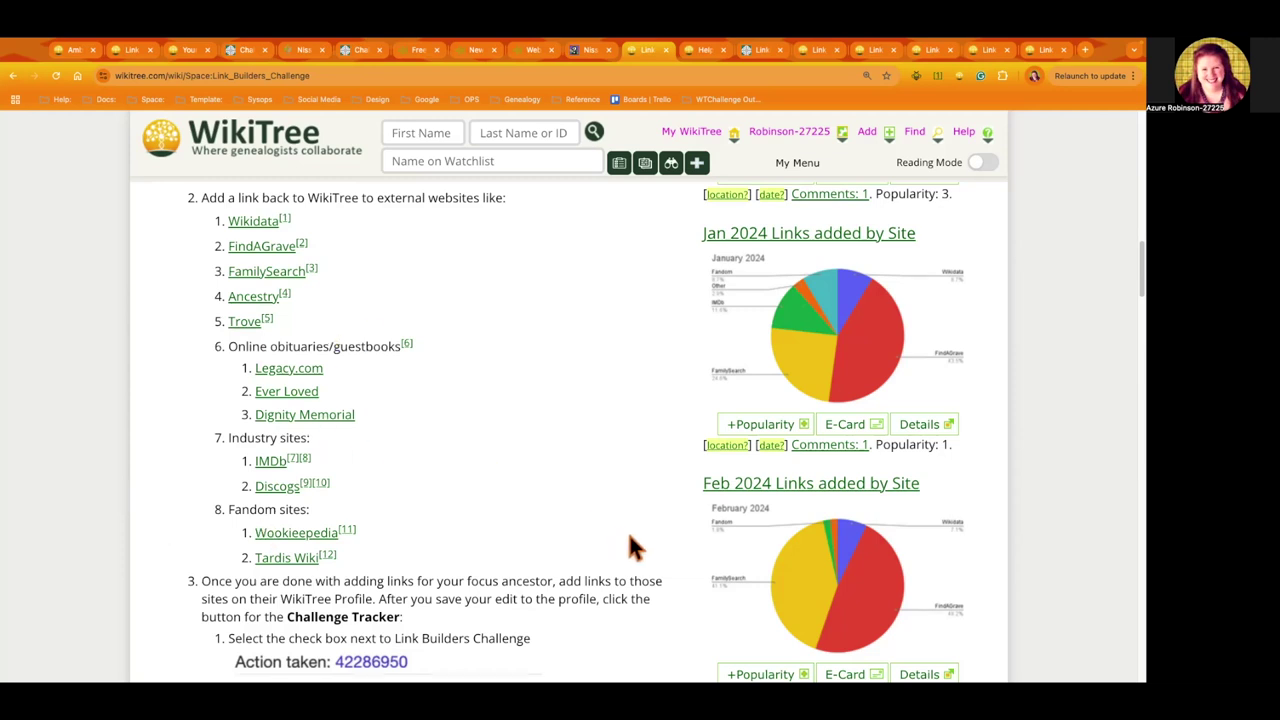
pyautogui.scroll(-3, 629, 545)
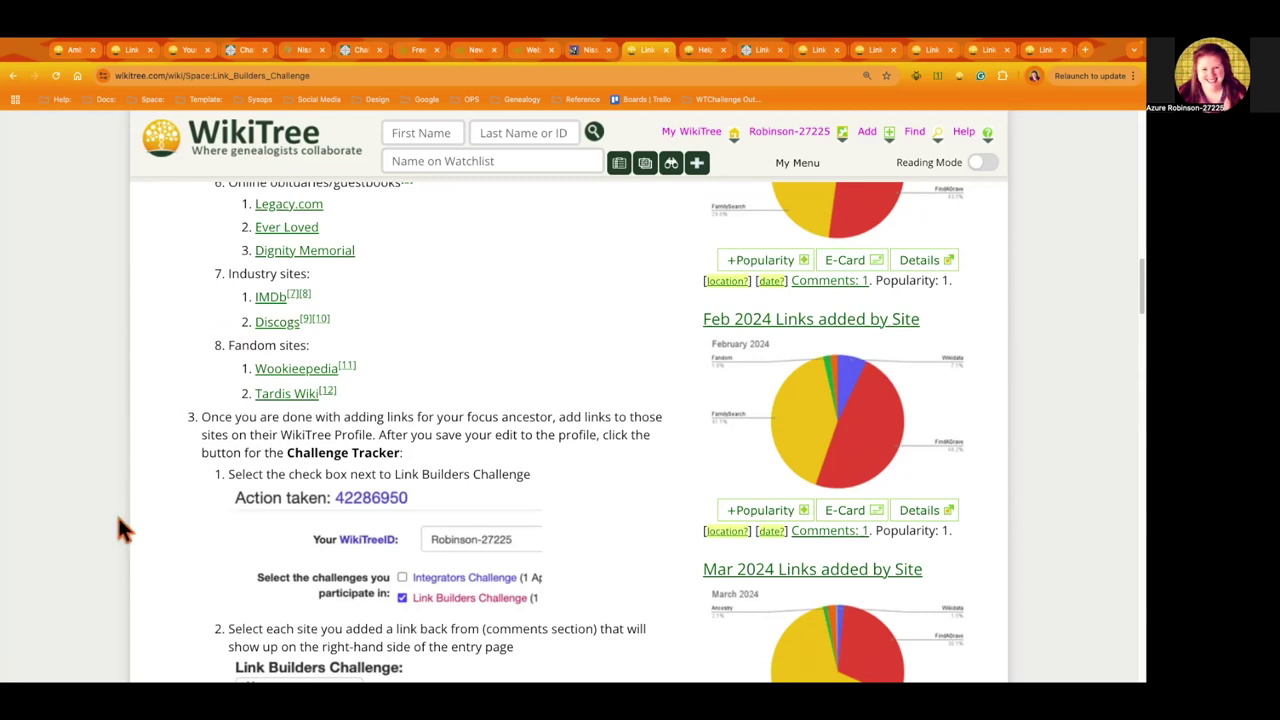
pyautogui.scroll(-2, 112, 514)
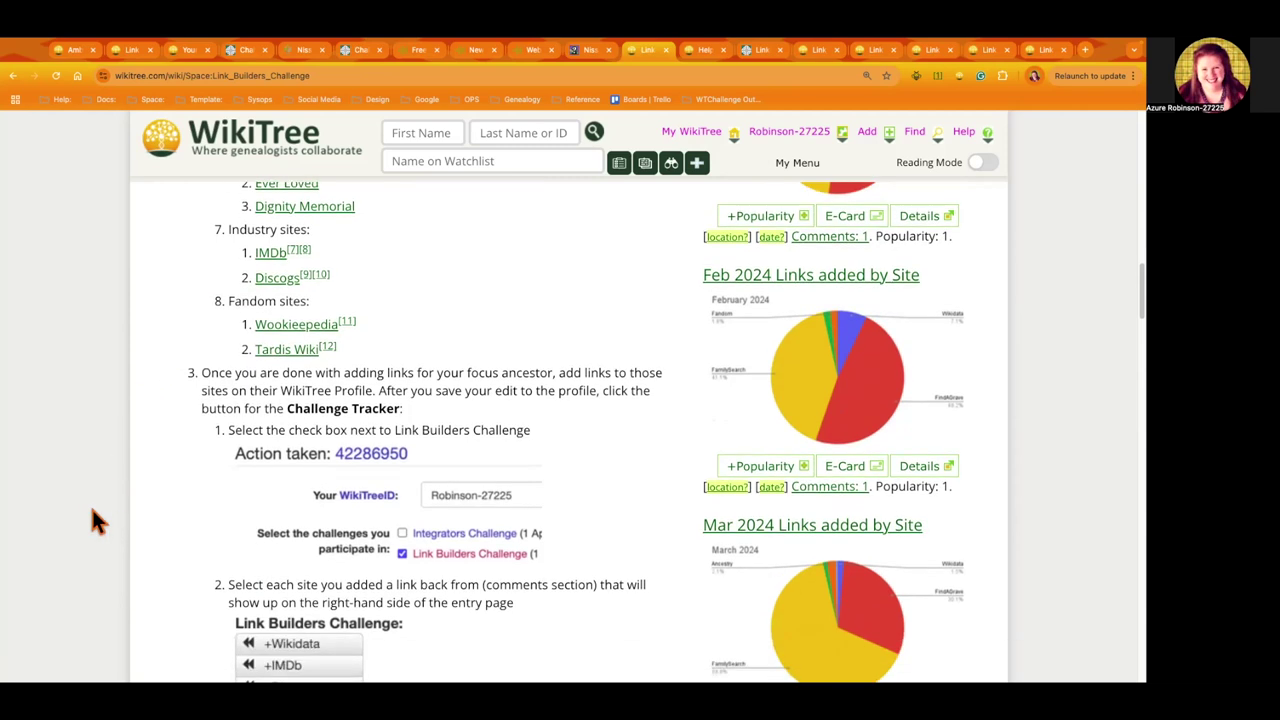
pyautogui.scroll(-2, 96, 520)
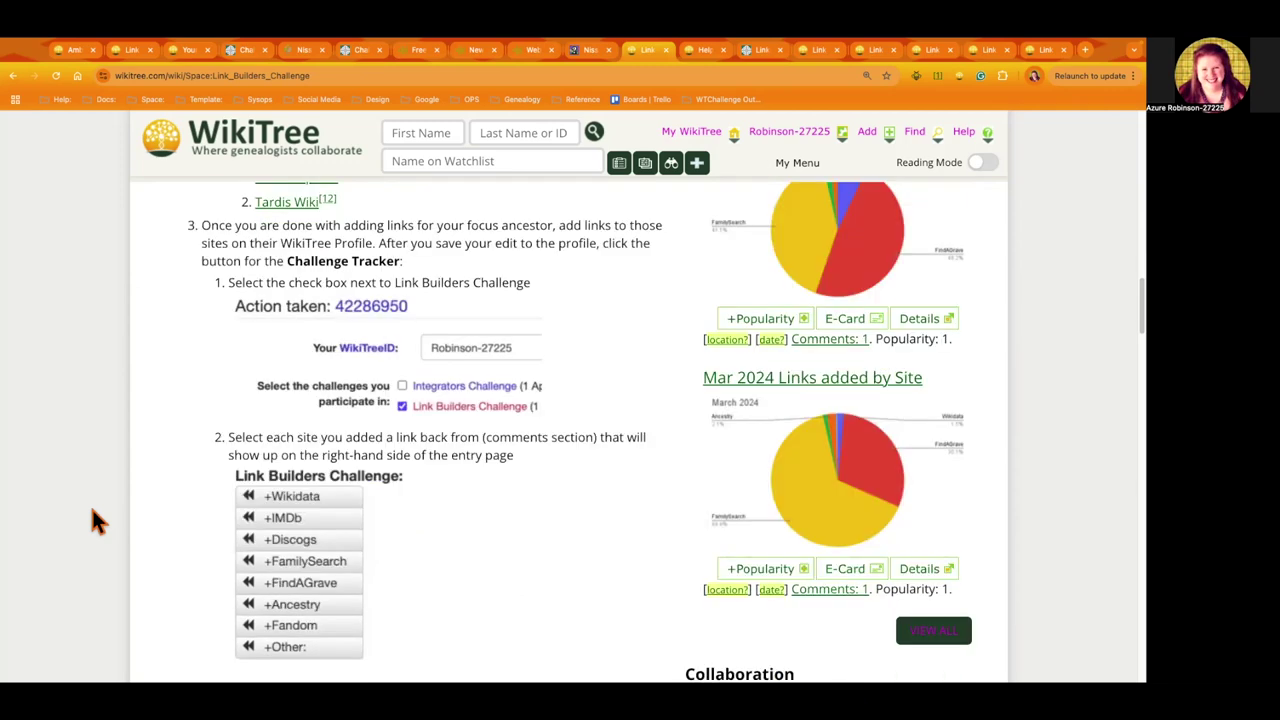
pyautogui.scroll(-2, 93, 512)
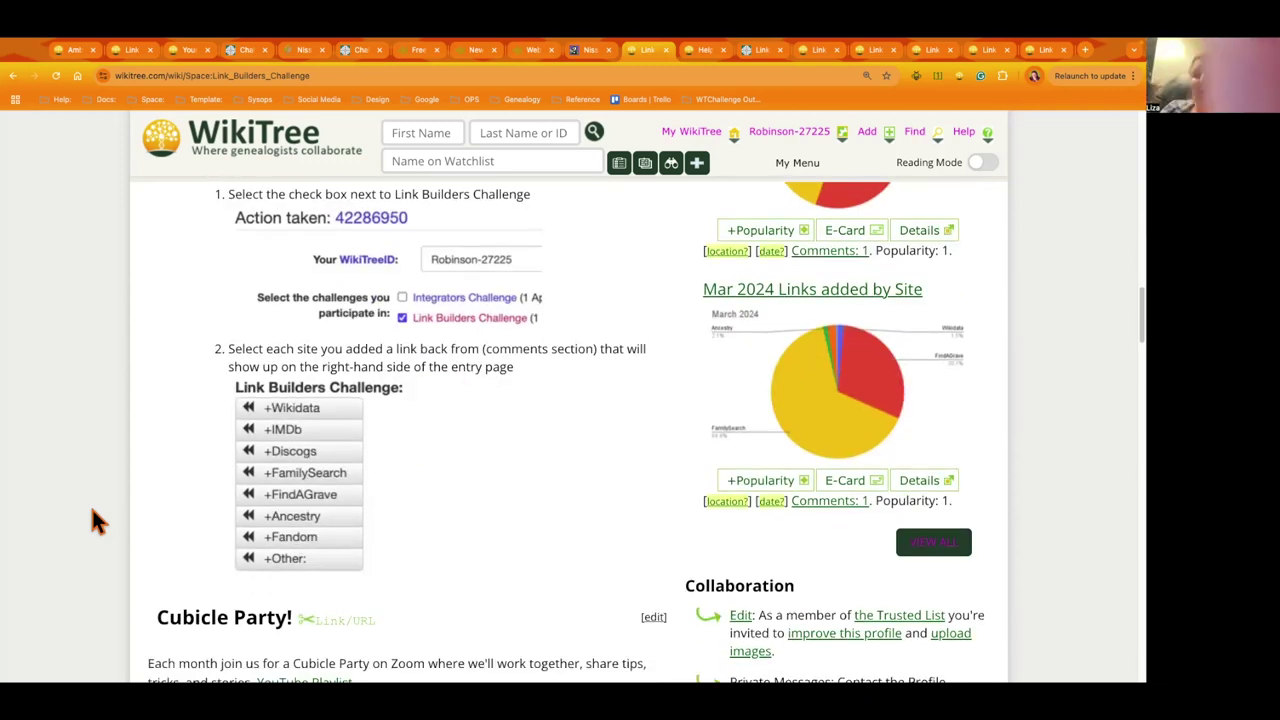
pyautogui.scroll(-1, 93, 520)
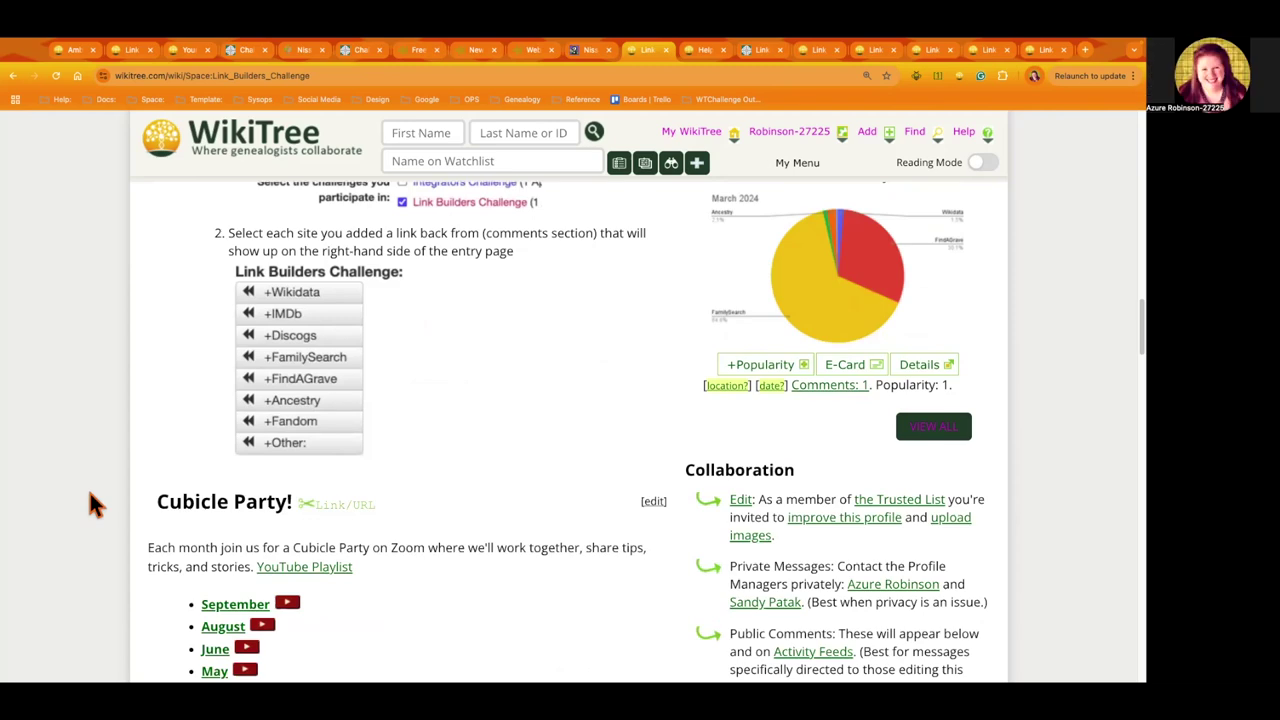
pyautogui.scroll(-5, 89, 488)
pyautogui.scroll(-5, 90, 493)
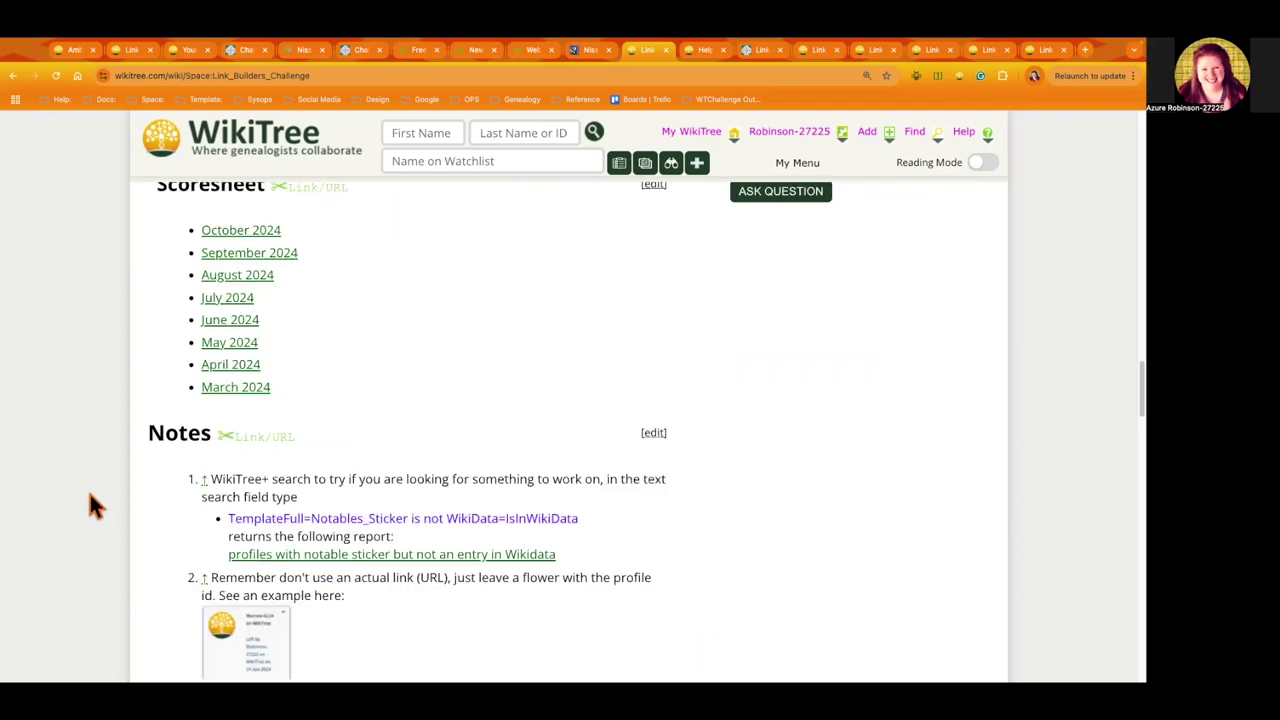
pyautogui.scroll(-3, 89, 493)
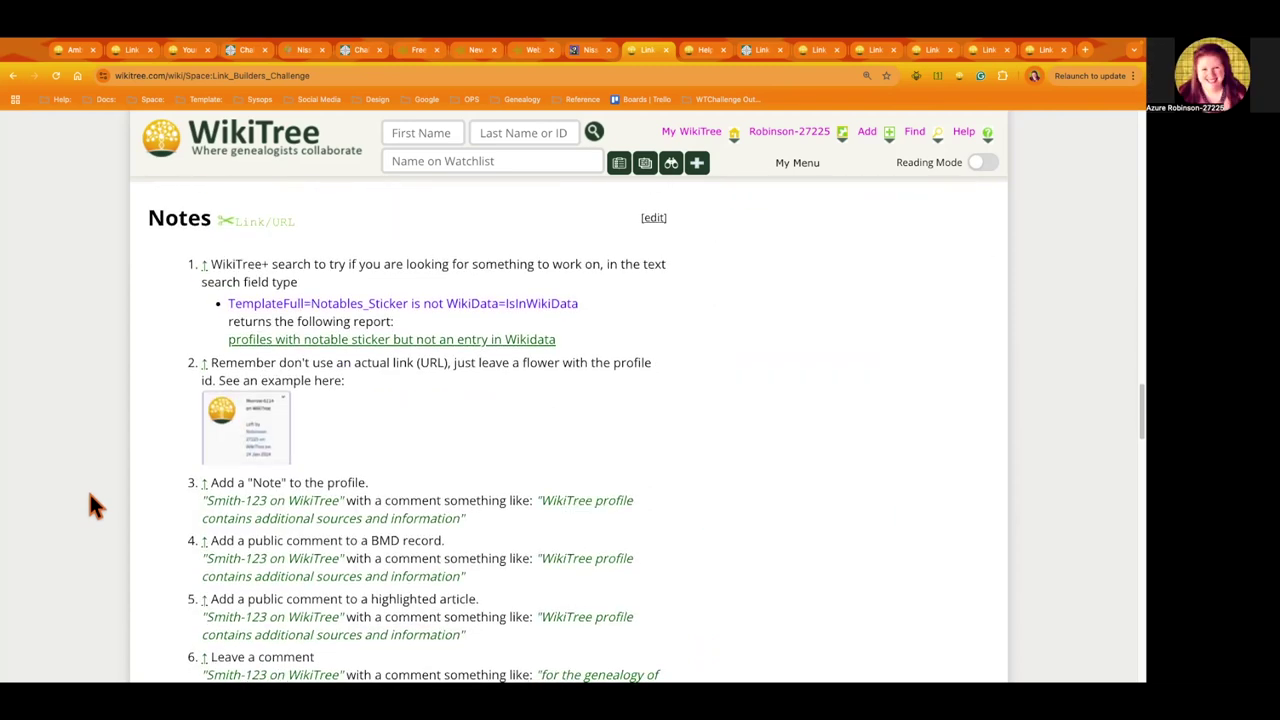
pyautogui.scroll(1, 110, 460)
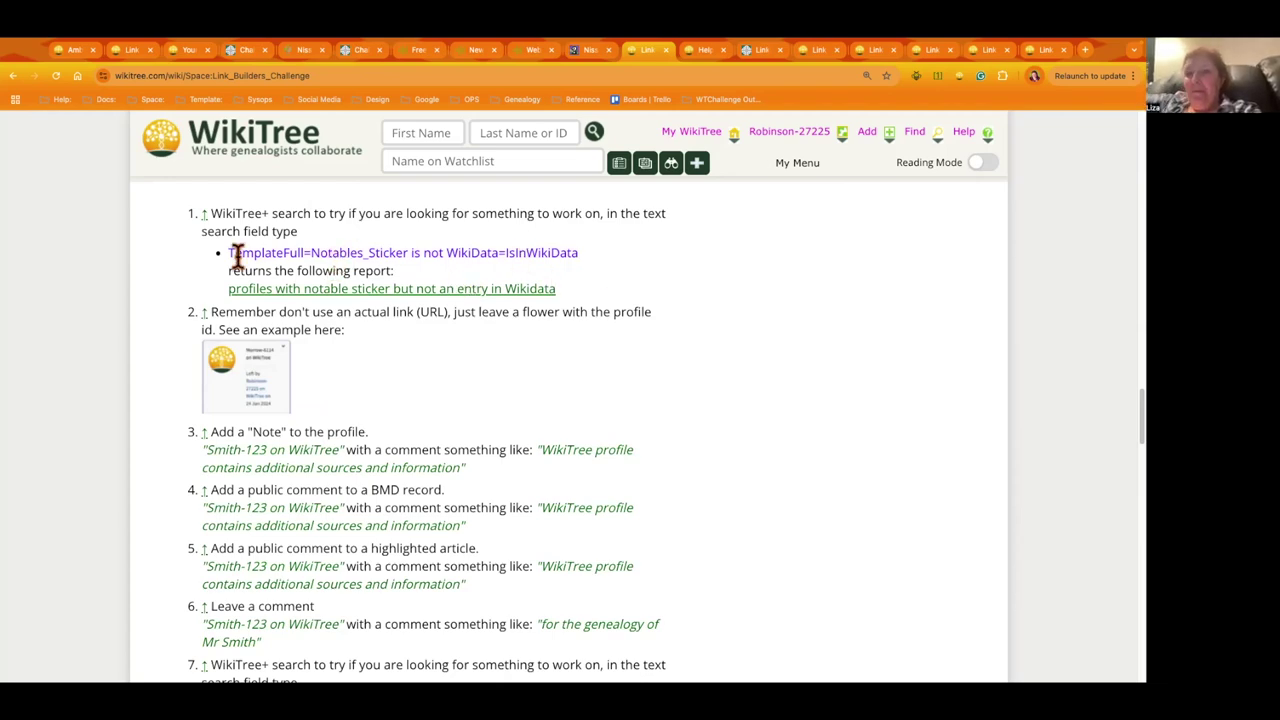
pyautogui.tripleClick(232, 288)
pyautogui.scroll(-3, 30, 430)
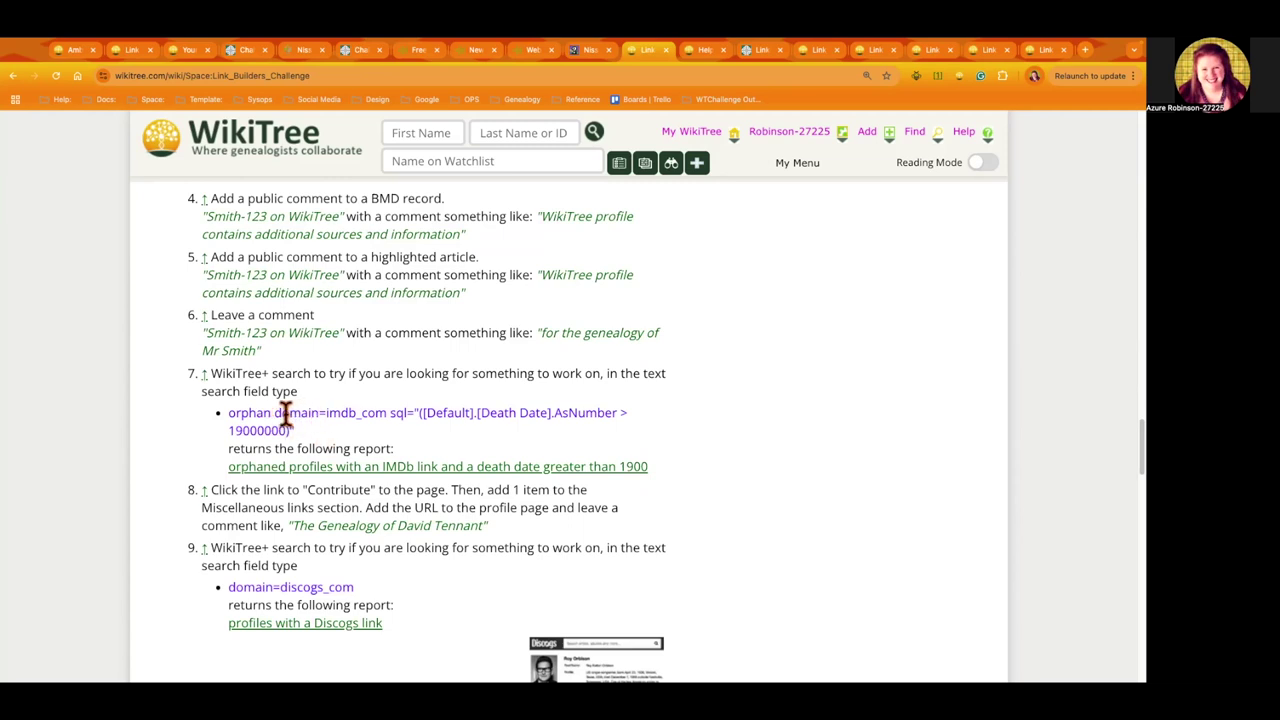
pyautogui.moveTo(274, 413); pyautogui.dragTo(325, 413)
pyautogui.click(325, 413)
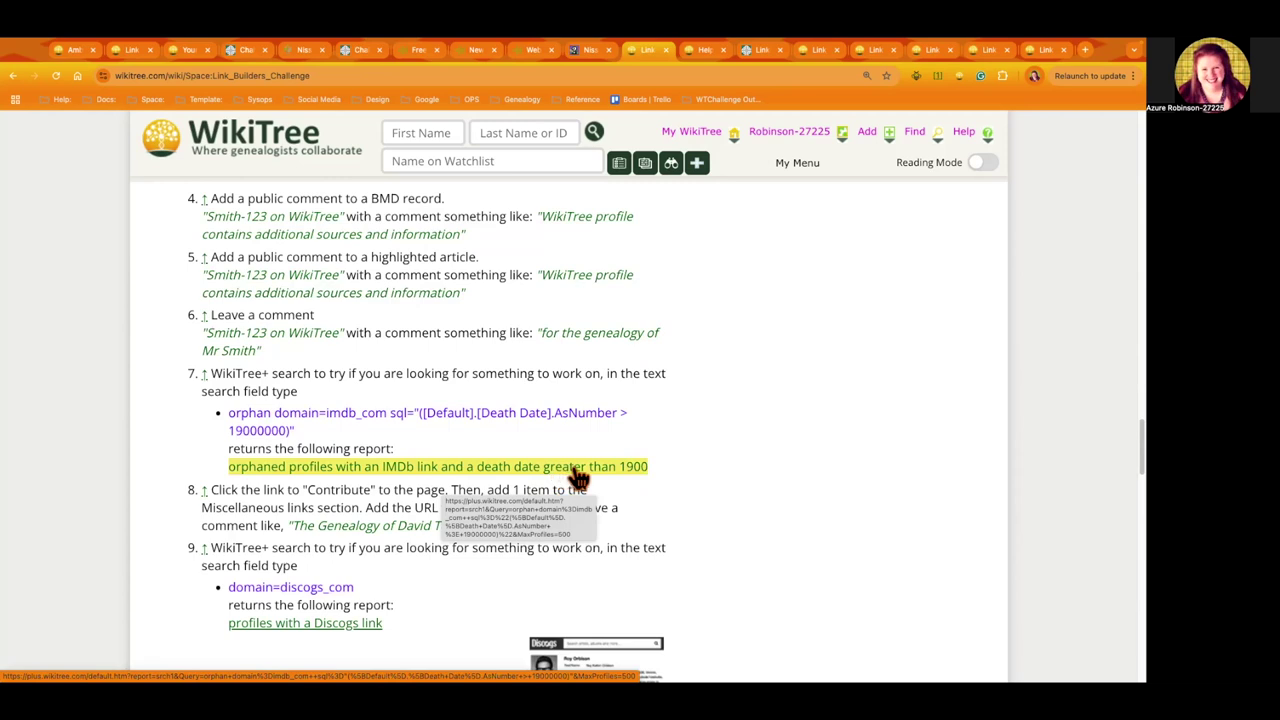
pyautogui.scroll(-1, 128, 403)
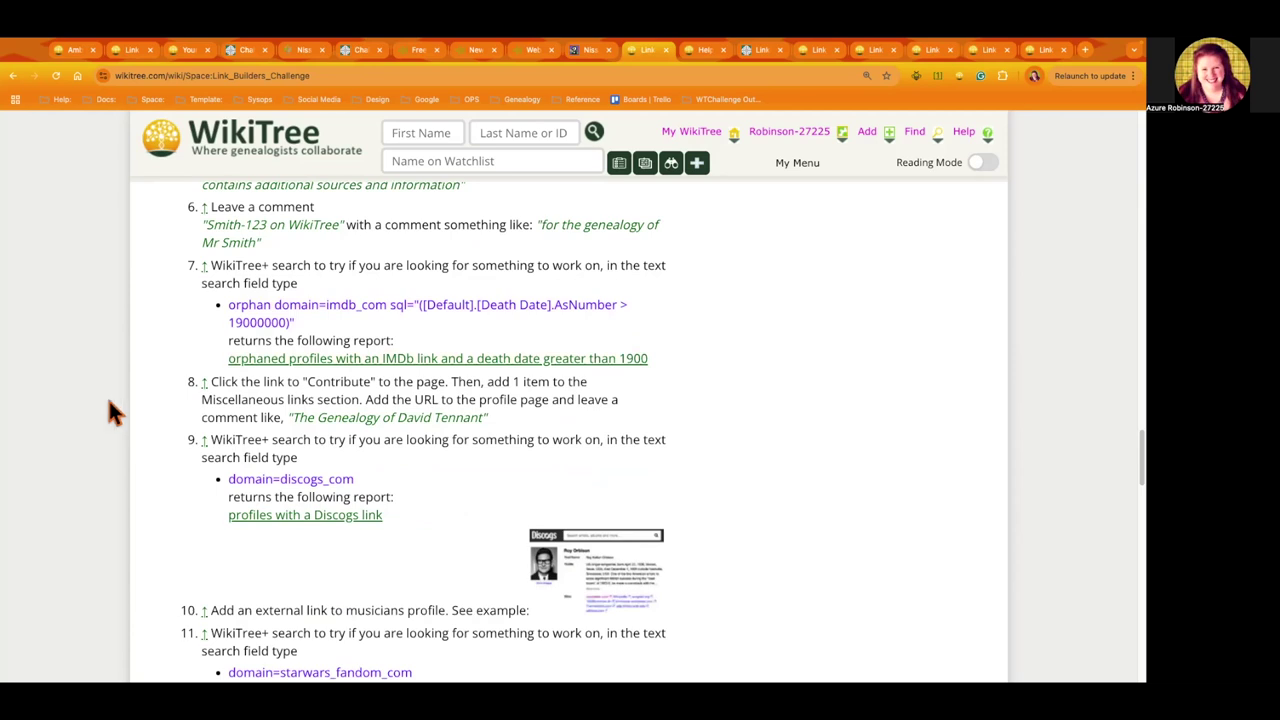
pyautogui.scroll(-1, 107, 395)
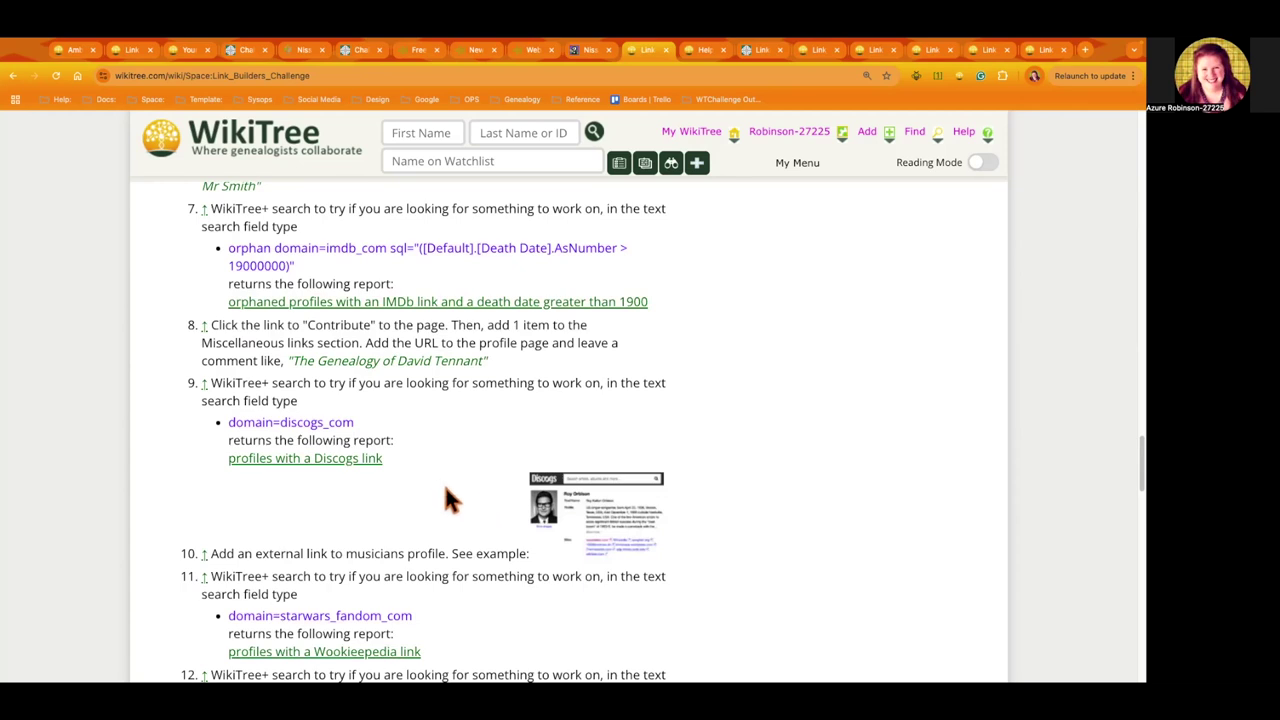
pyautogui.scroll(-1, 445, 490)
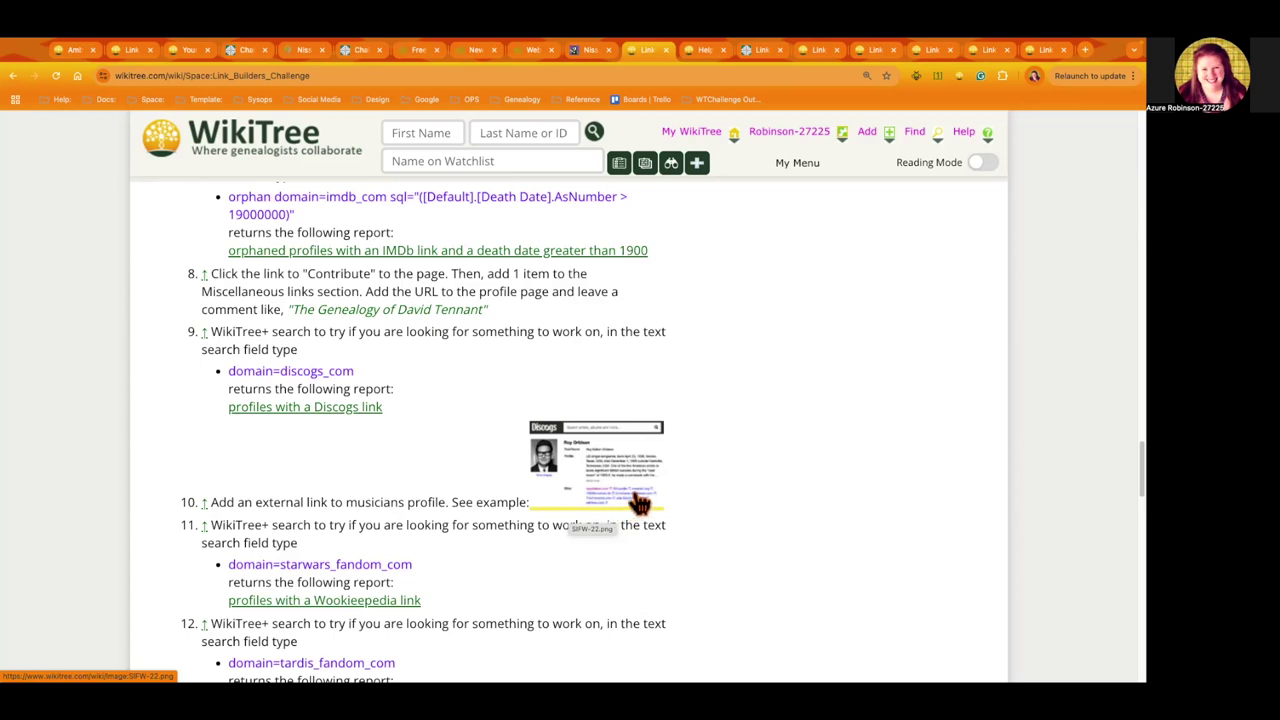
pyautogui.scroll(-1, 640, 490)
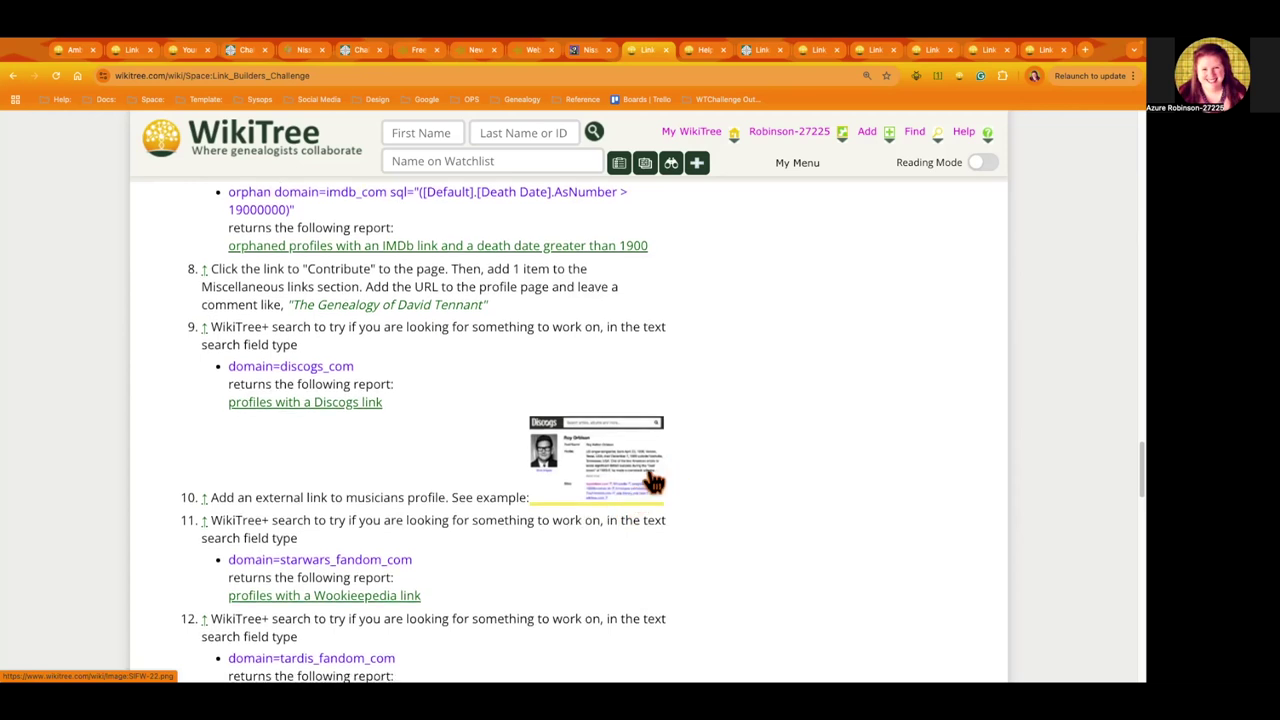
pyautogui.scroll(-3, 672, 480)
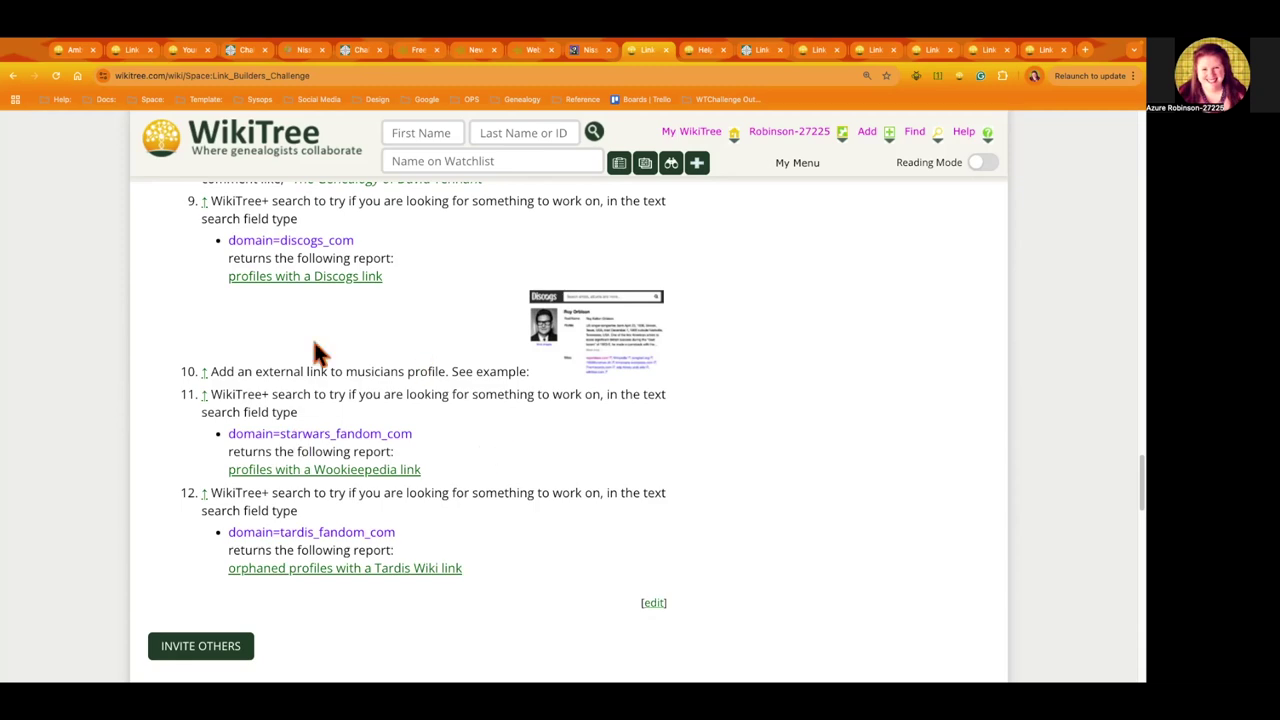
pyautogui.scroll(3, 100, 370)
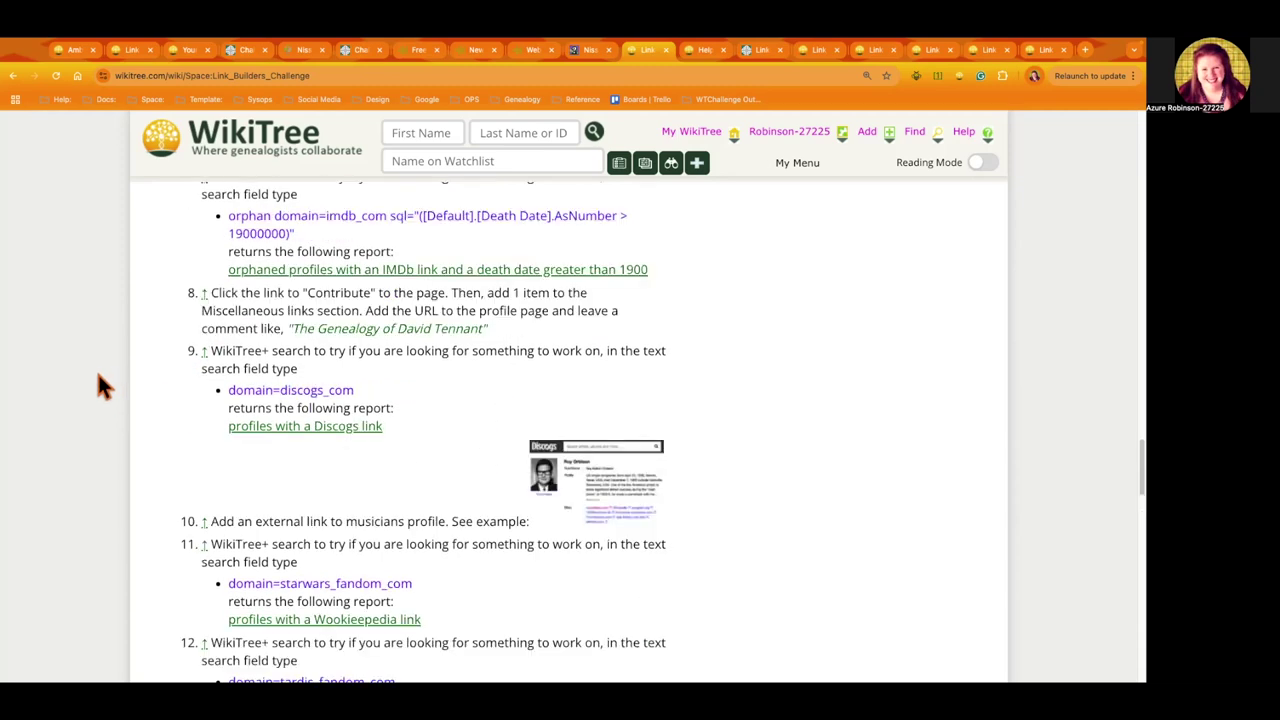
pyautogui.scroll(15, 100, 385)
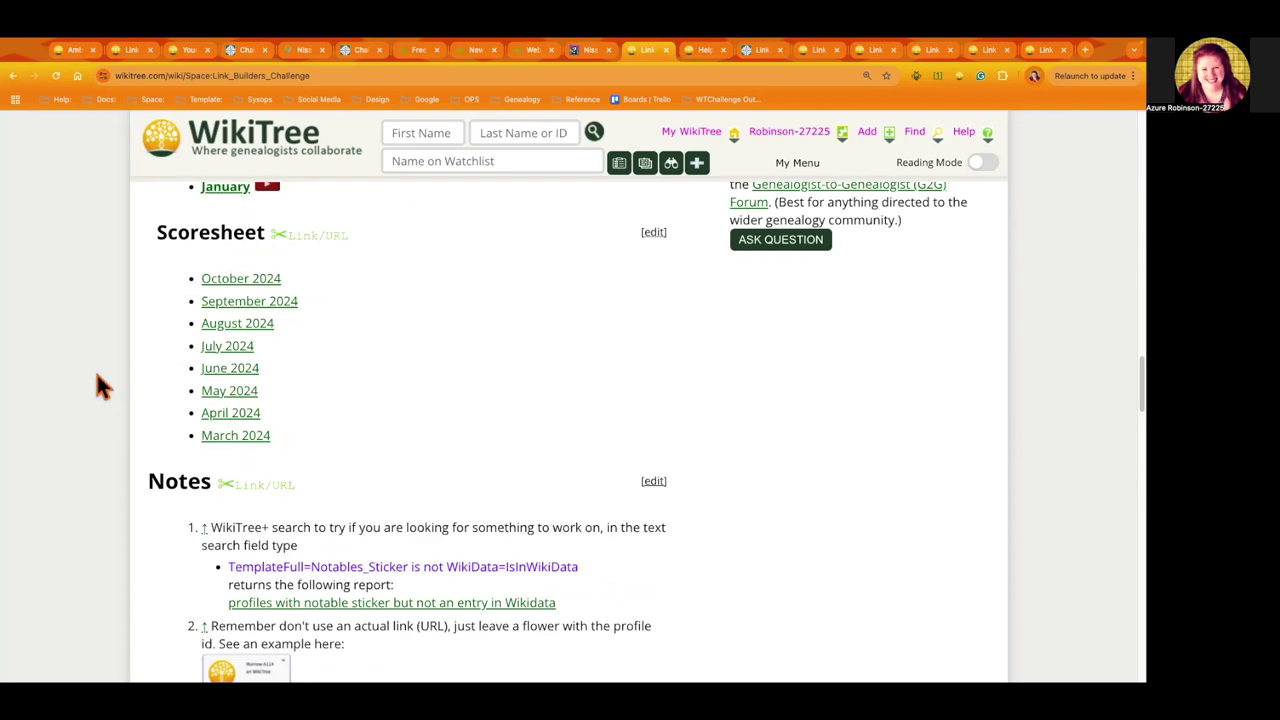
pyautogui.scroll(10, 100, 385)
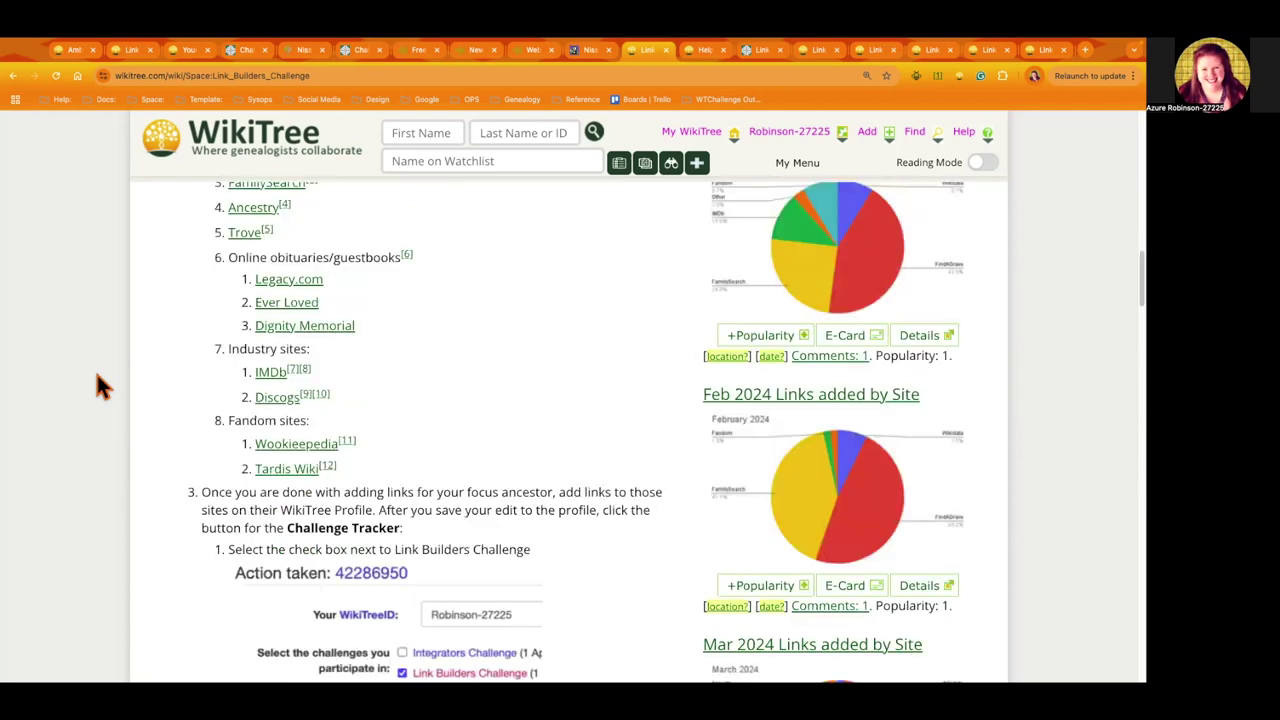
pyautogui.scroll(10, 94, 369)
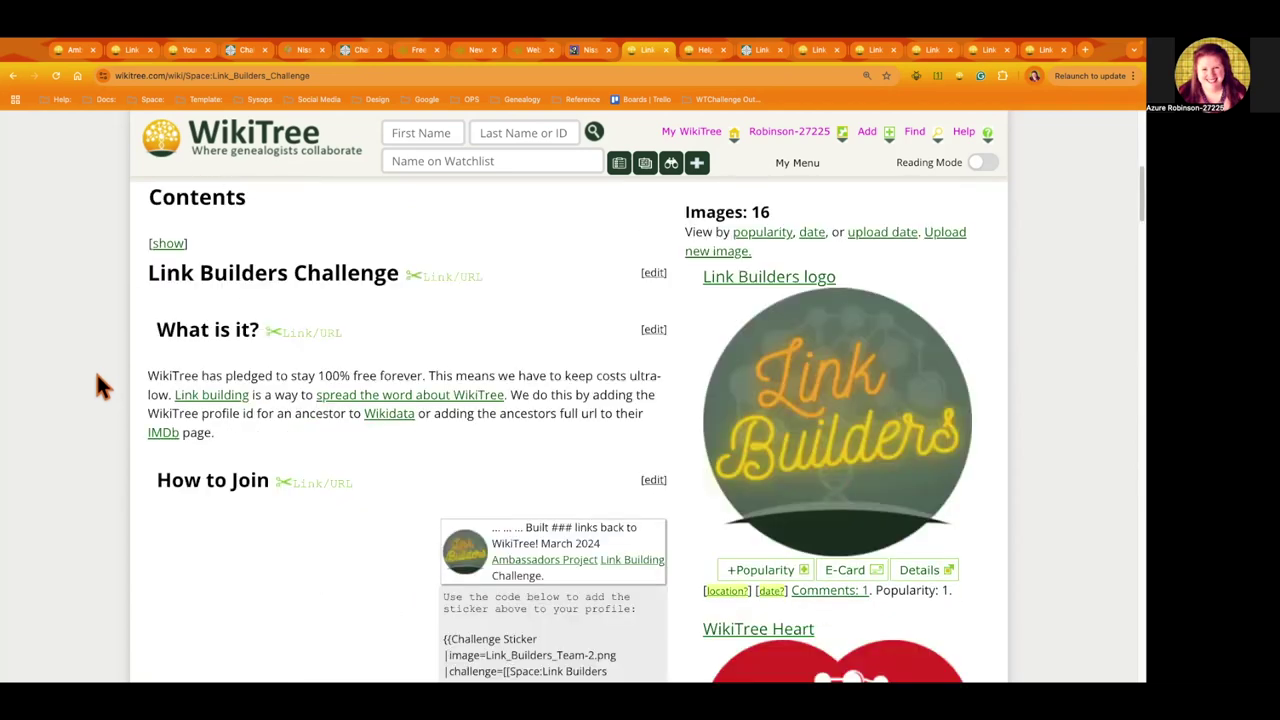
pyautogui.scroll(4, 94, 368)
pyautogui.scroll(3, 97, 385)
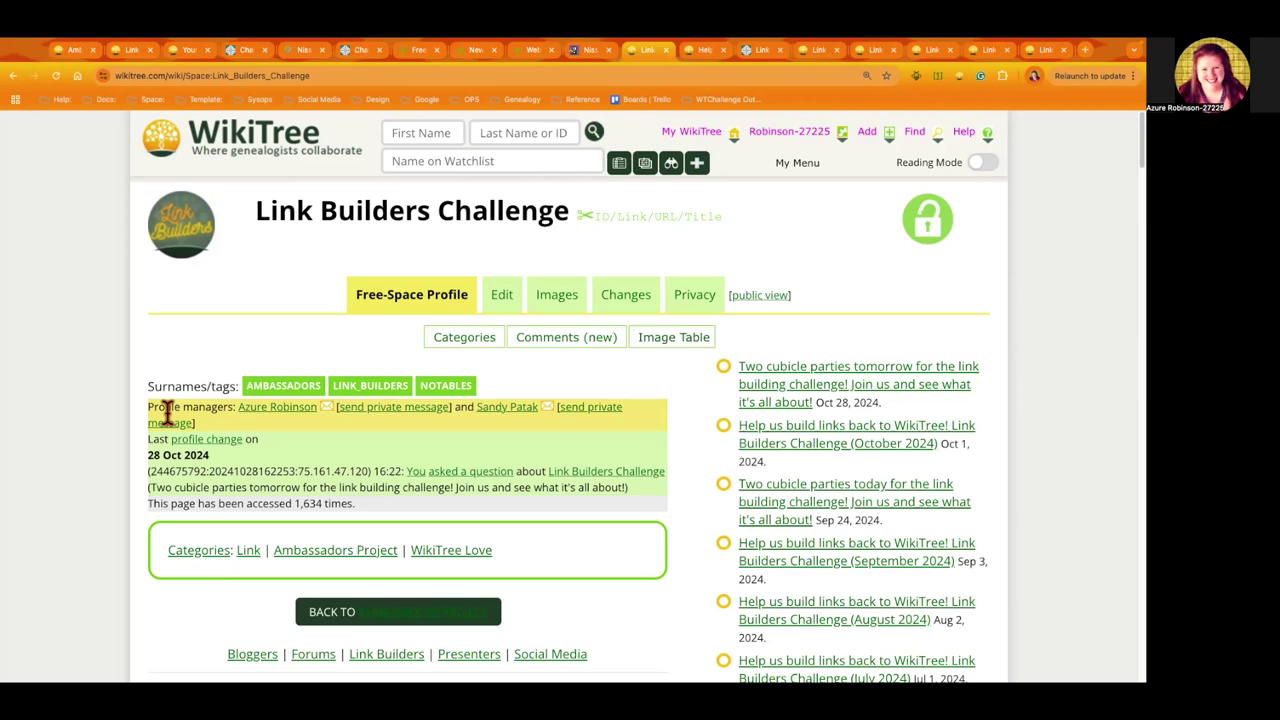
# In a new tab, search Google for 'phil lesh genealogy'.
pyautogui.click(1085, 50)
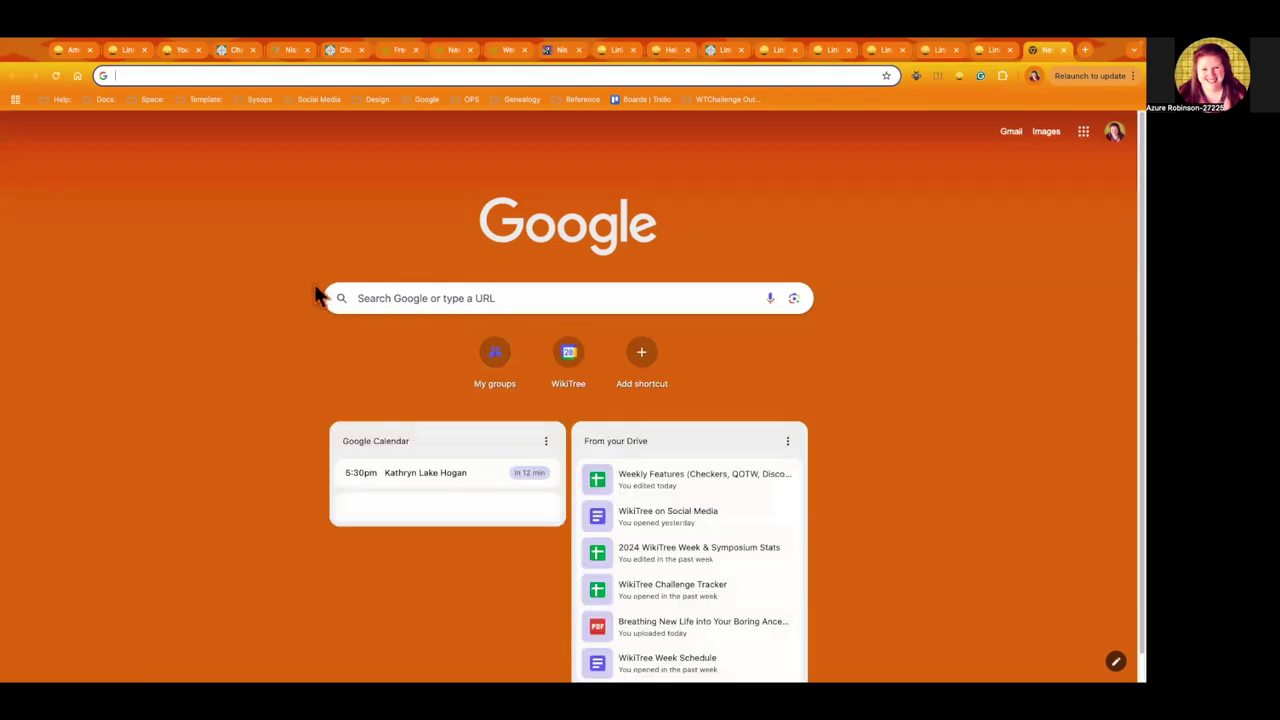
pyautogui.click(207, 76)
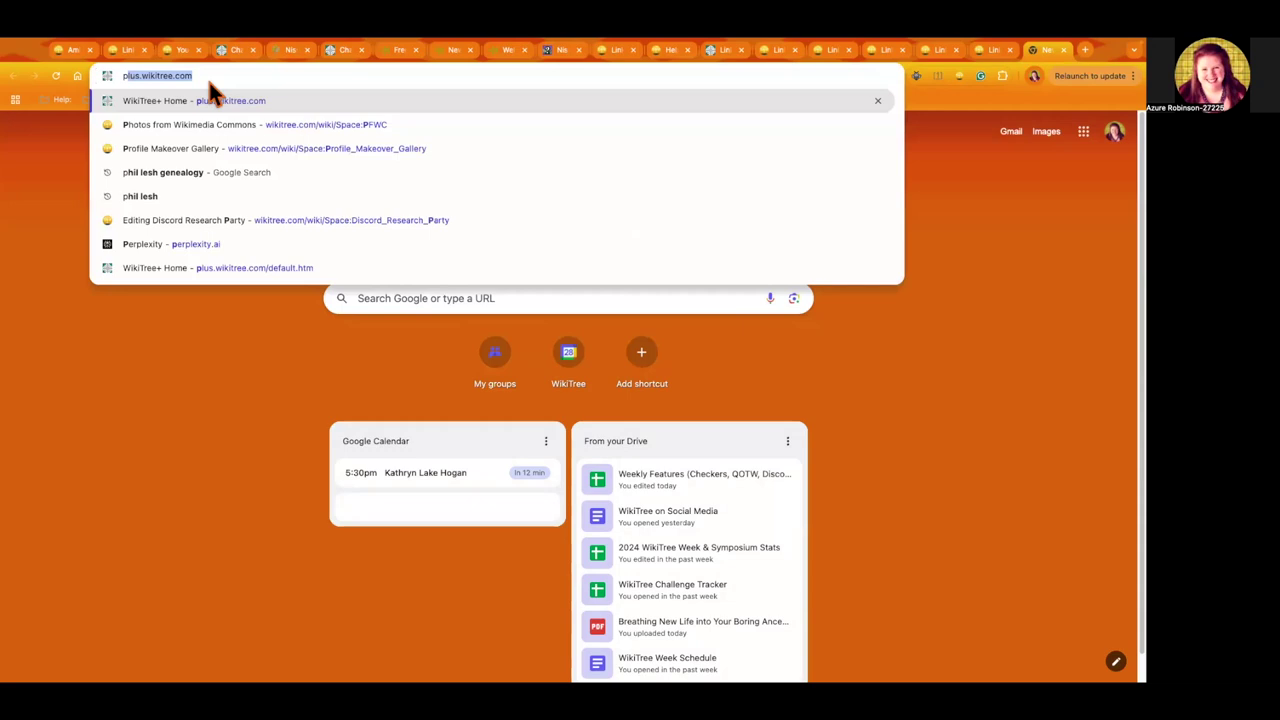
pyautogui.write('phil l')
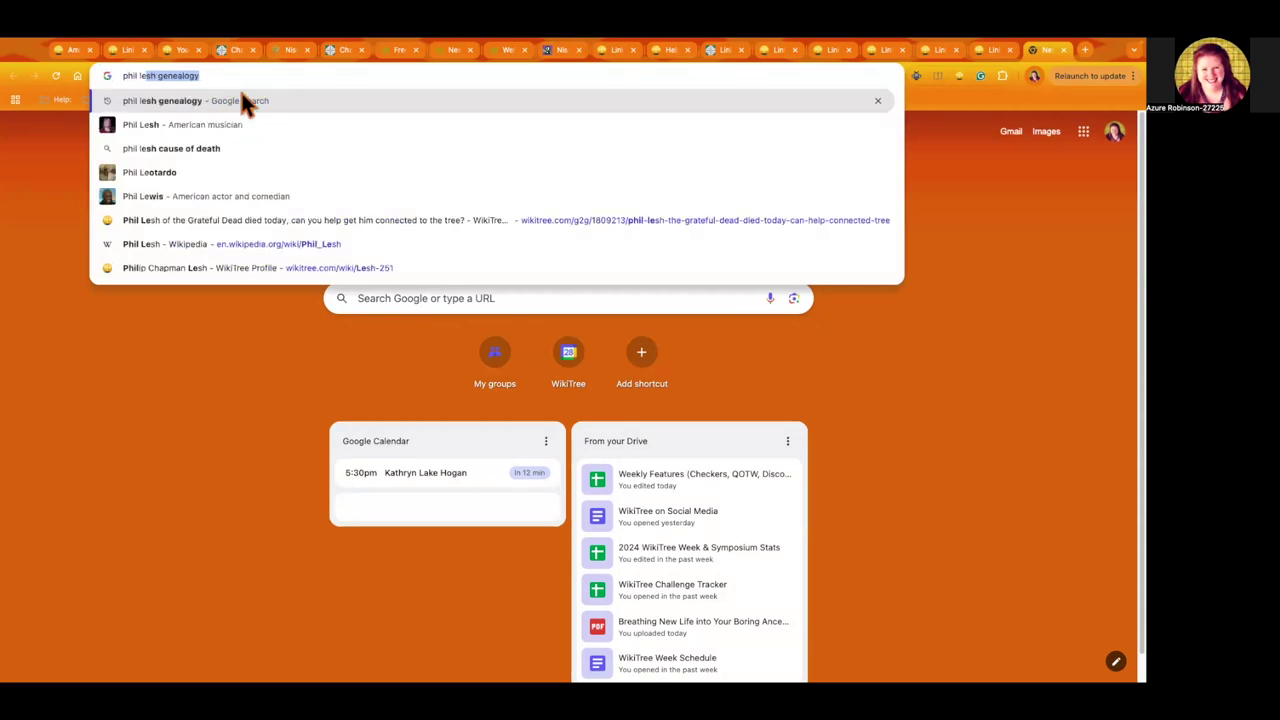
pyautogui.press('Right')
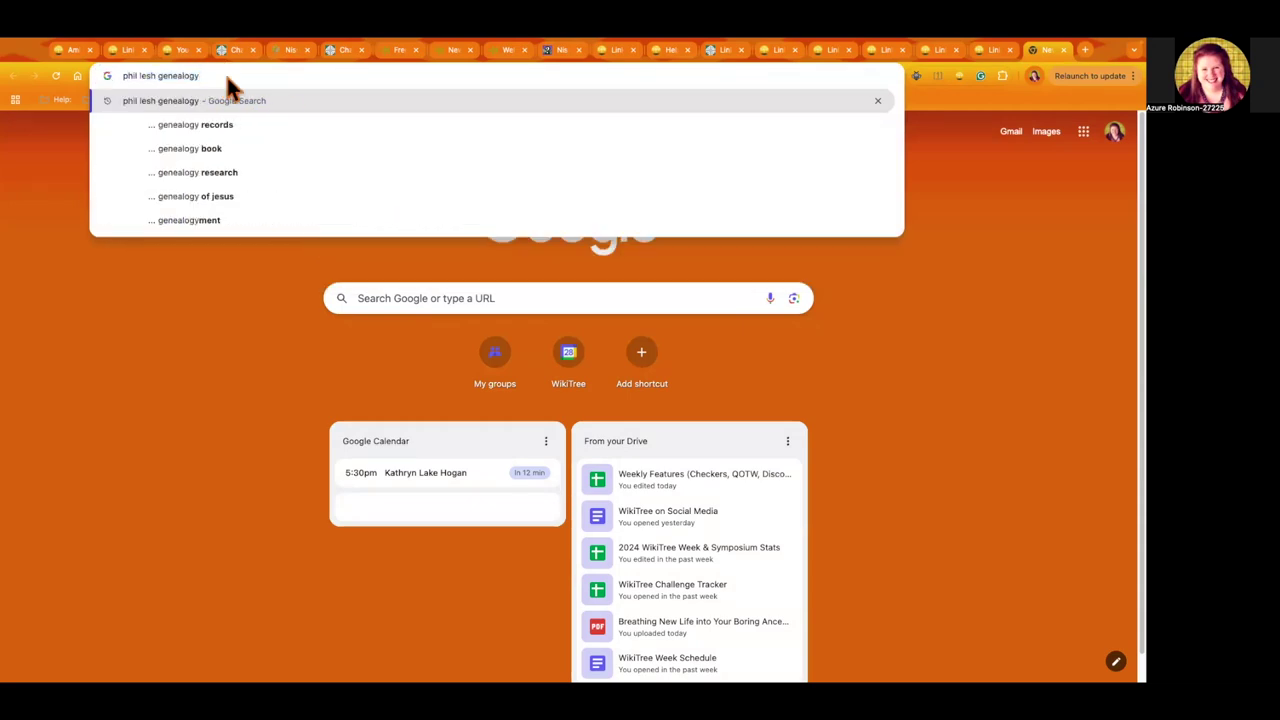
pyautogui.press('Return')
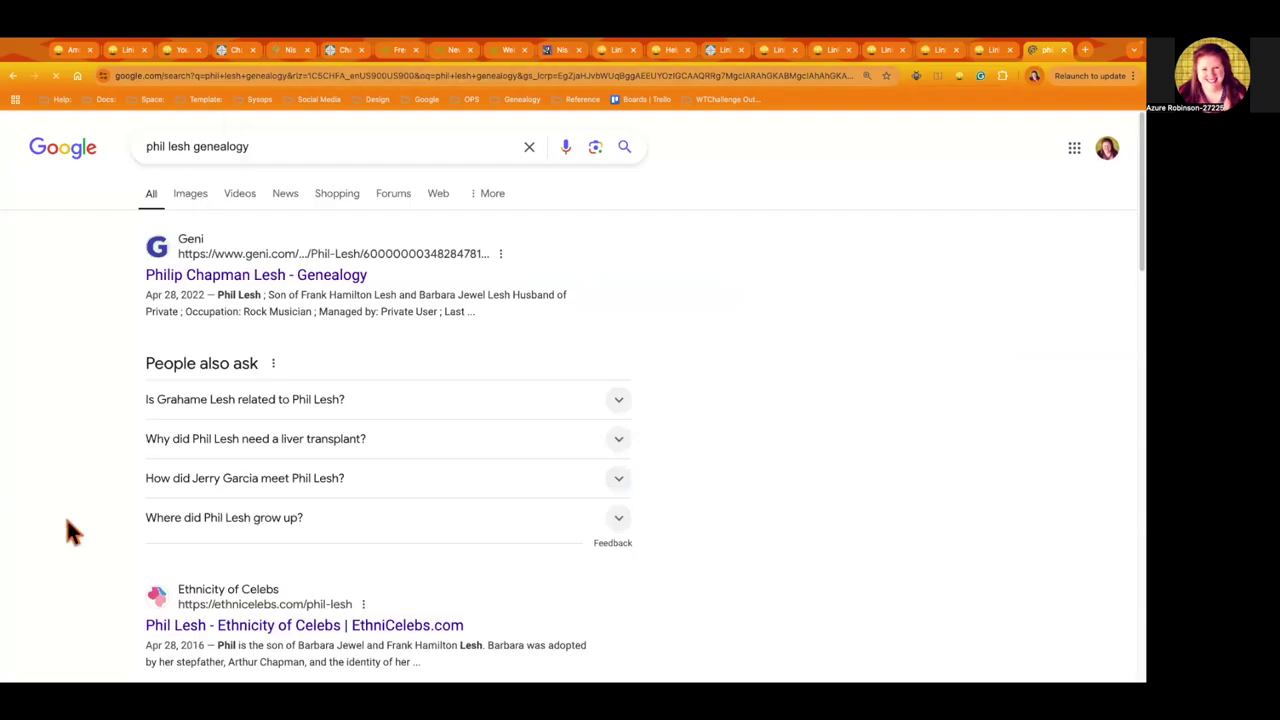
# Scroll through the 'phil lesh genealogy' Google results.
pyautogui.scroll(-4, 67, 521)
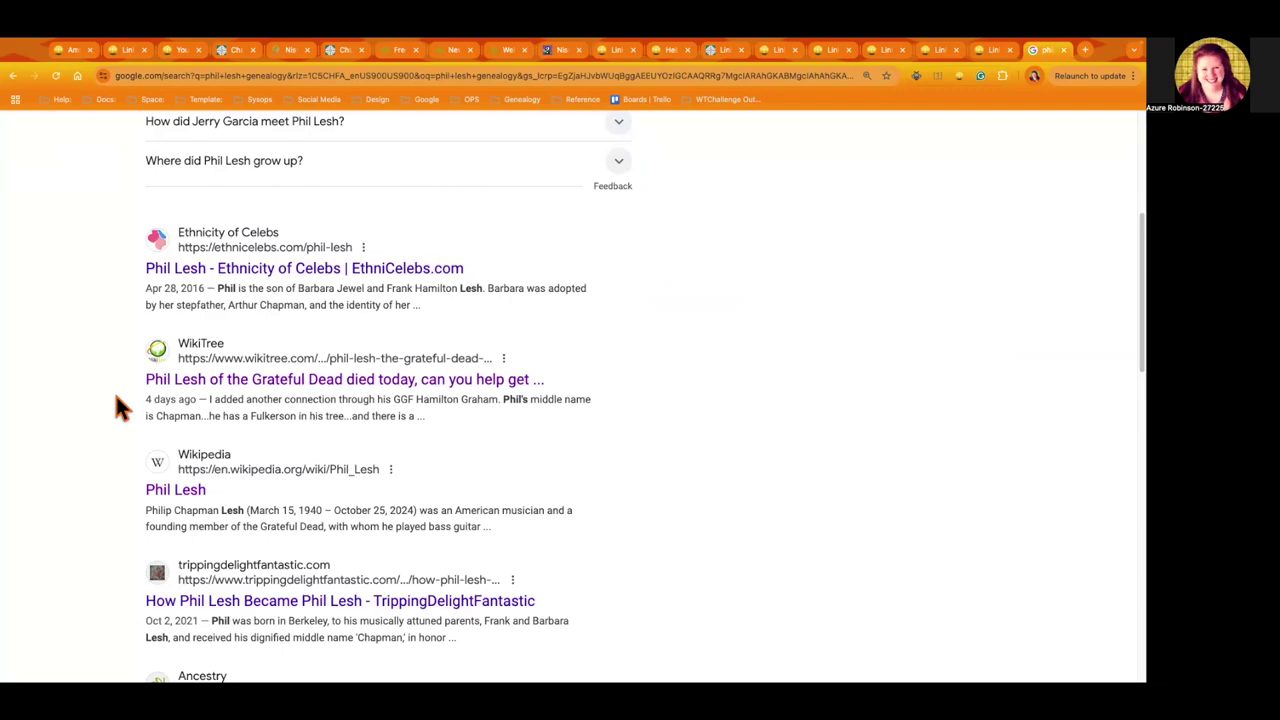
pyautogui.scroll(1, 104, 396)
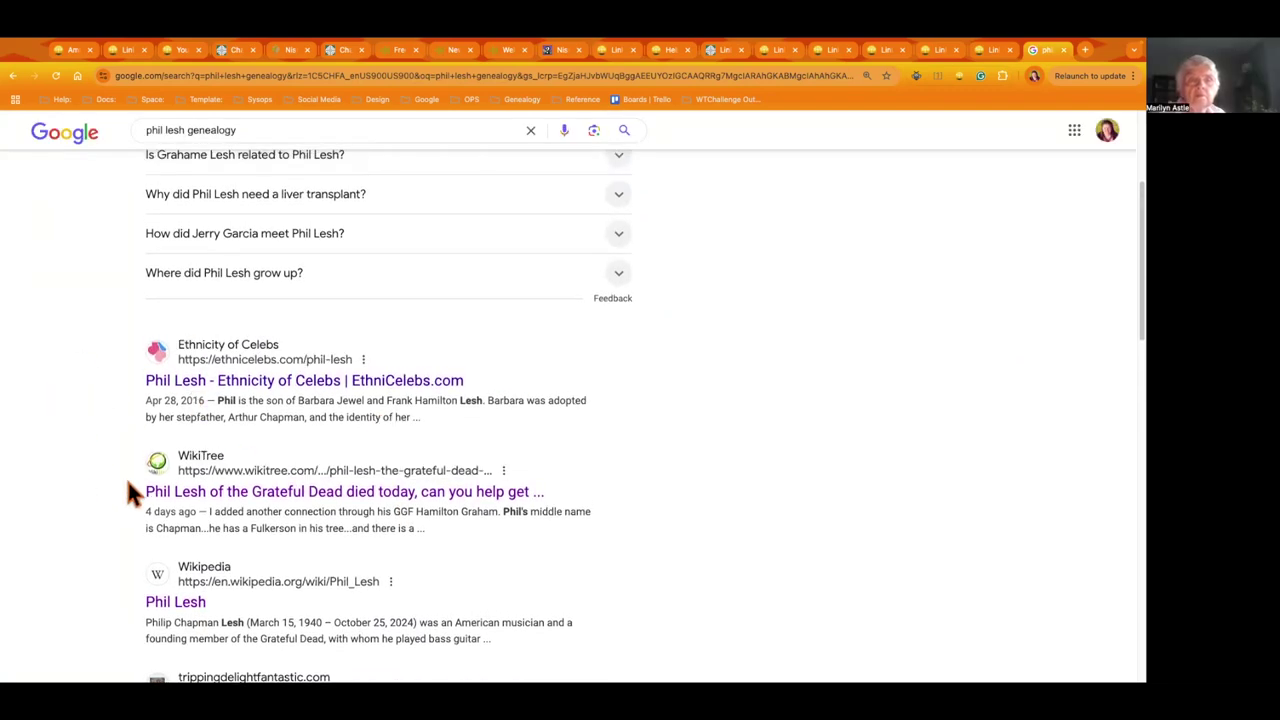
pyautogui.scroll(2, 122, 478)
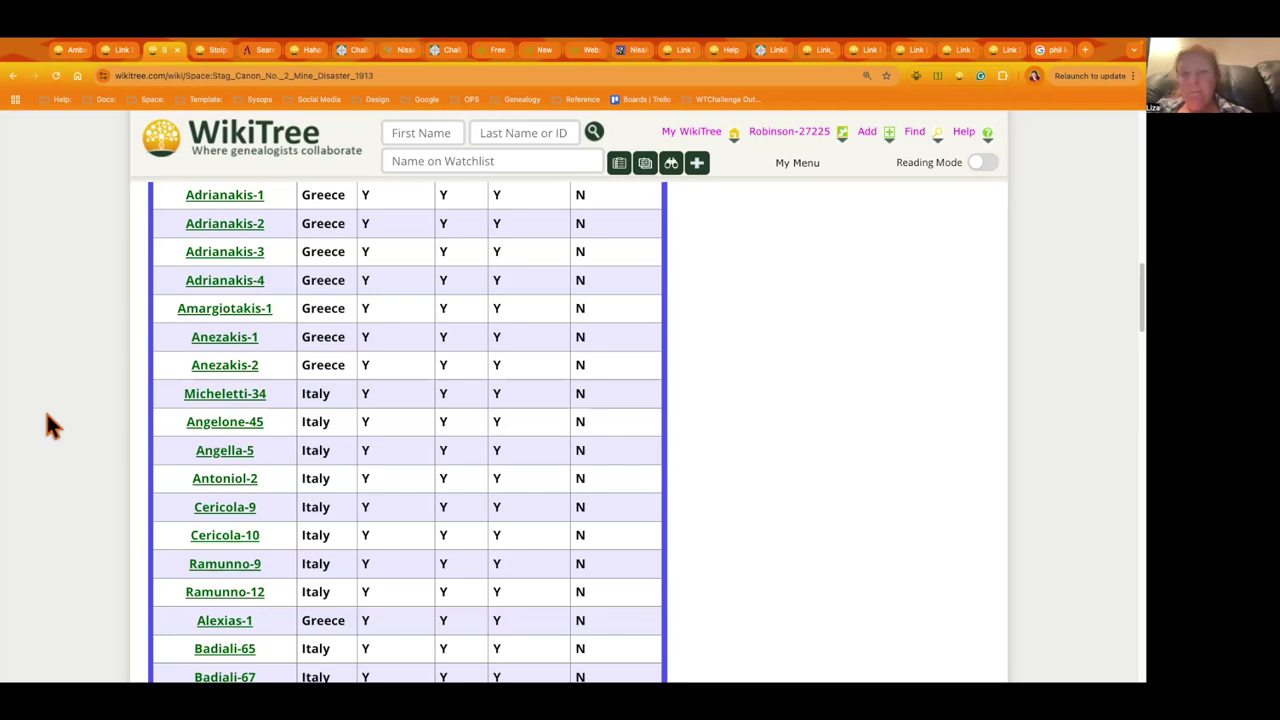
# Switch to the Link Builders Challenge user stats page of link counts per user and site.
pyautogui.click(770, 52)
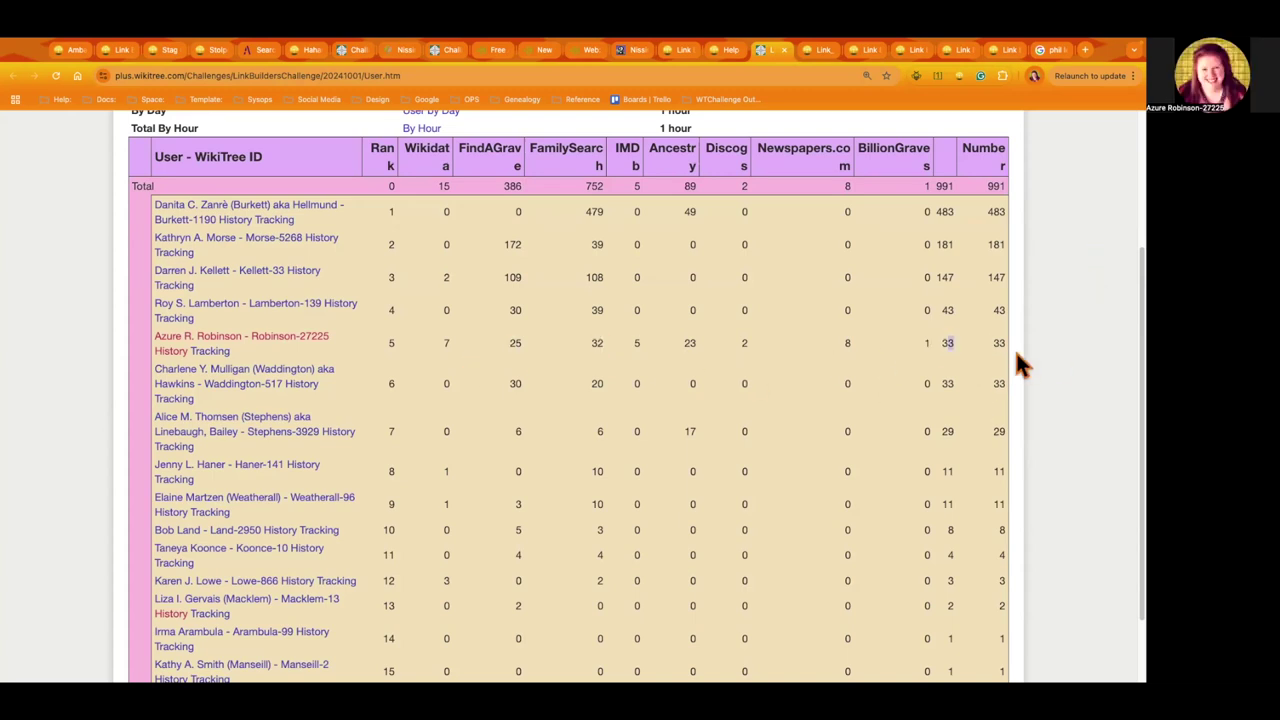
pyautogui.moveTo(1005, 345); pyautogui.dragTo(940, 342)
pyautogui.click(1061, 350)
pyautogui.scroll(-2, 117, 422)
pyautogui.scroll(5, 84, 405)
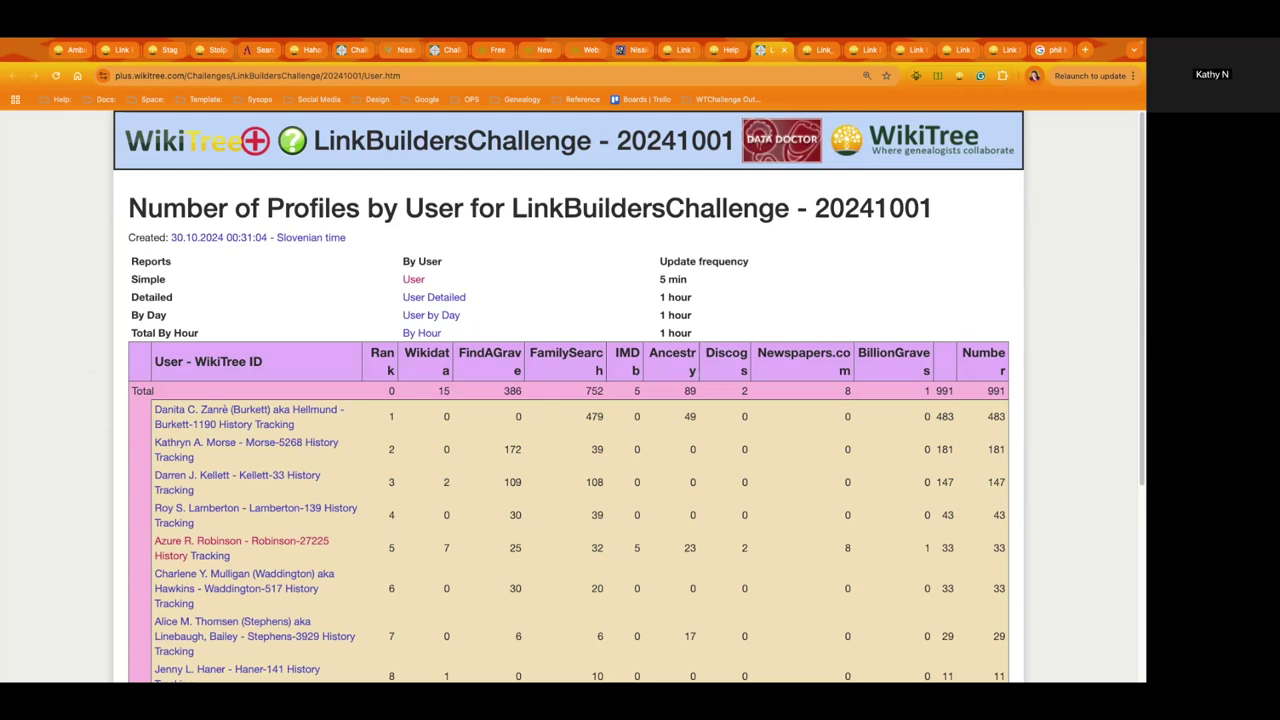
pyautogui.moveTo(792, 43)
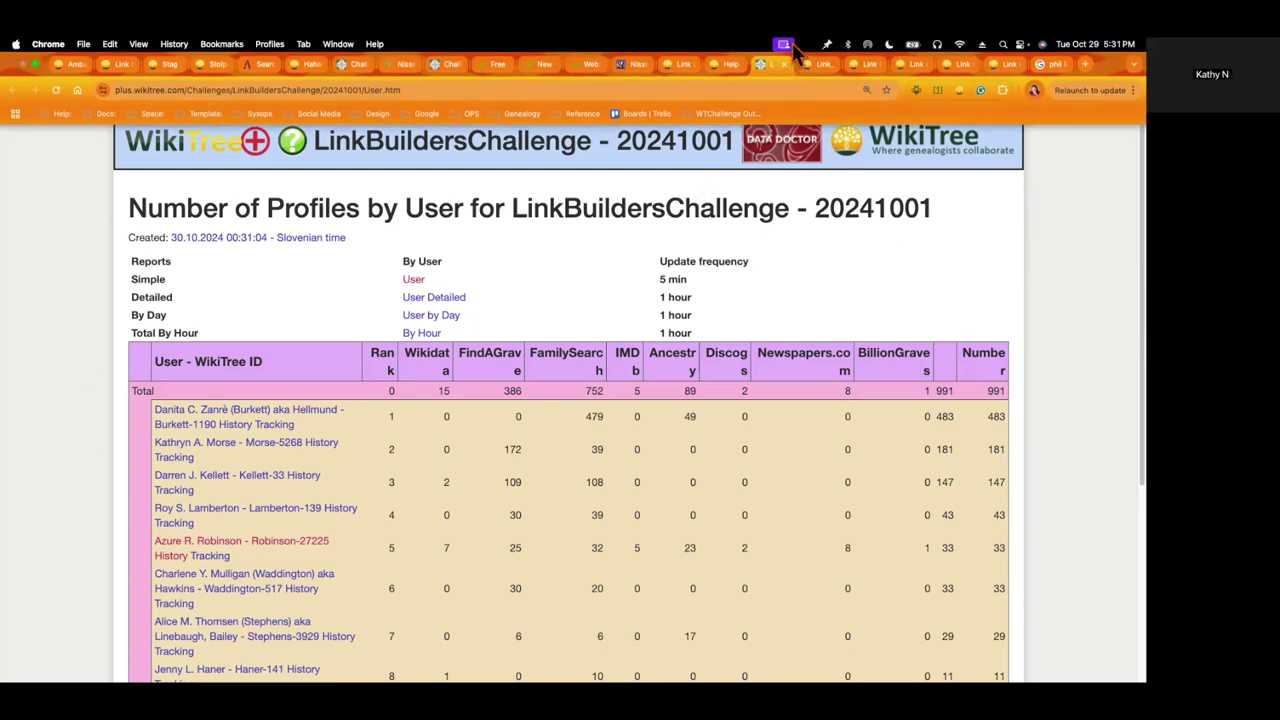